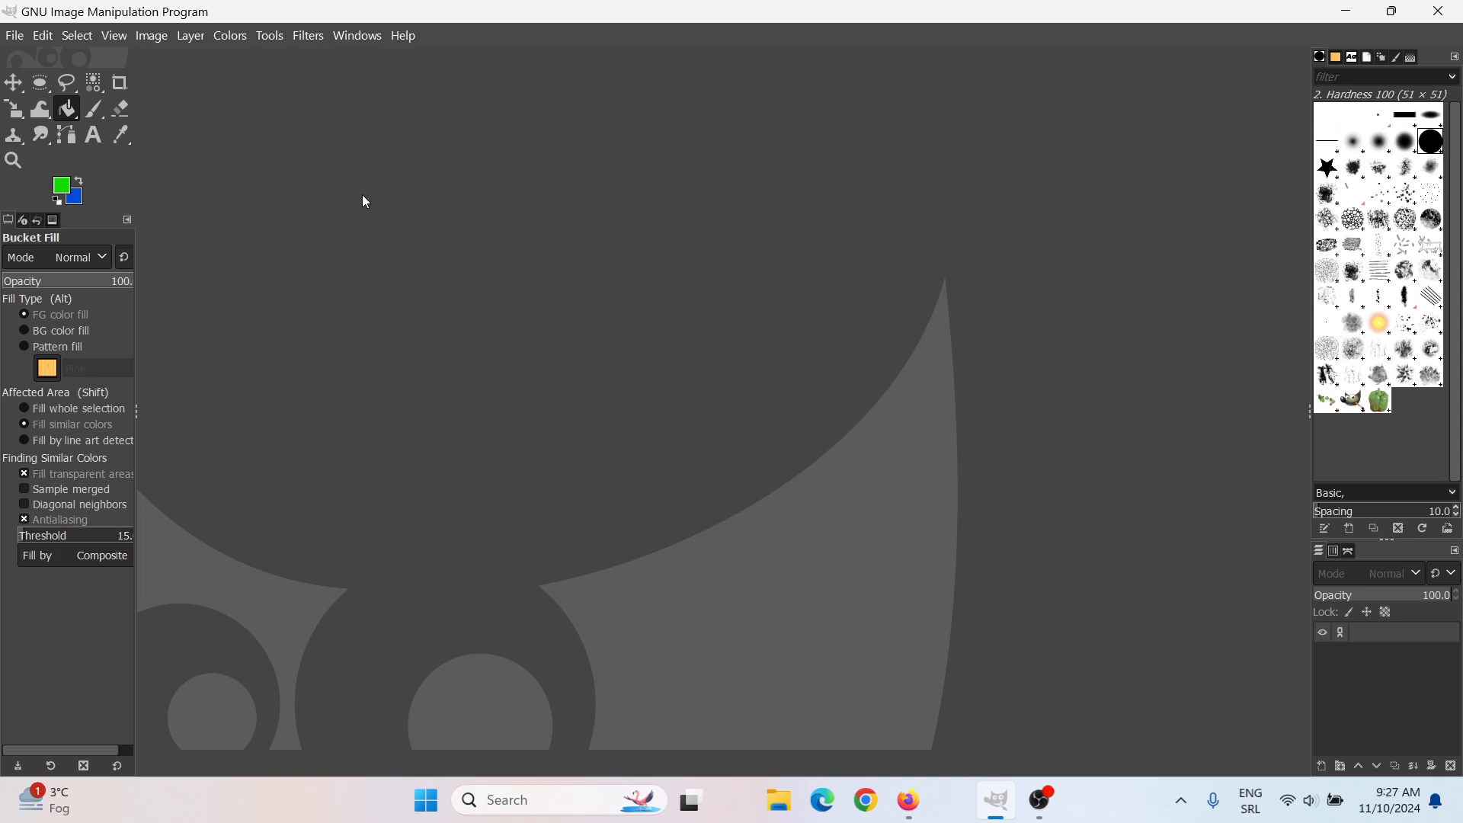
- Create a new image 1500 pixels wide and 1500 pixels high
click(15, 39)
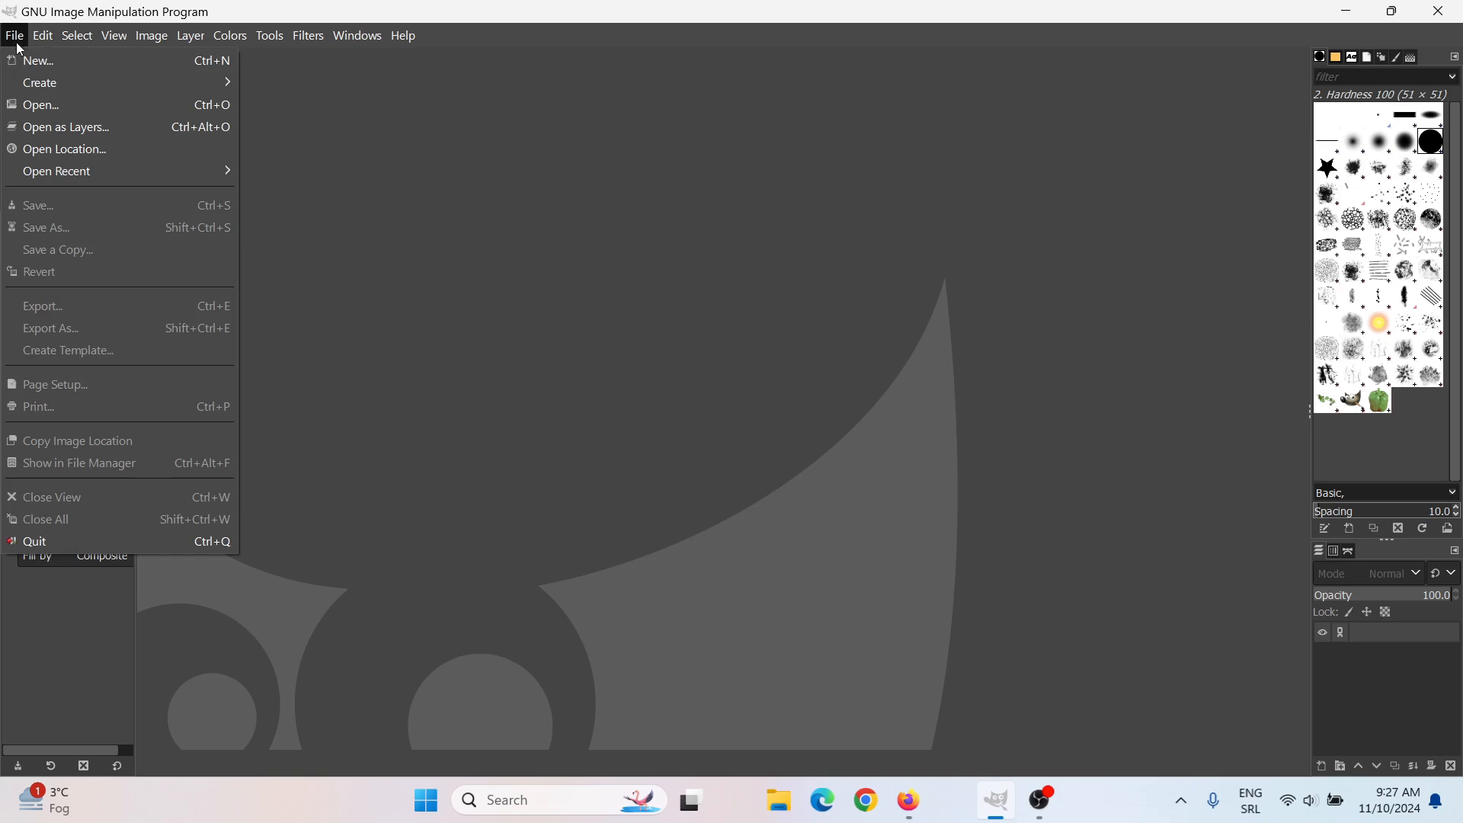
click(42, 68)
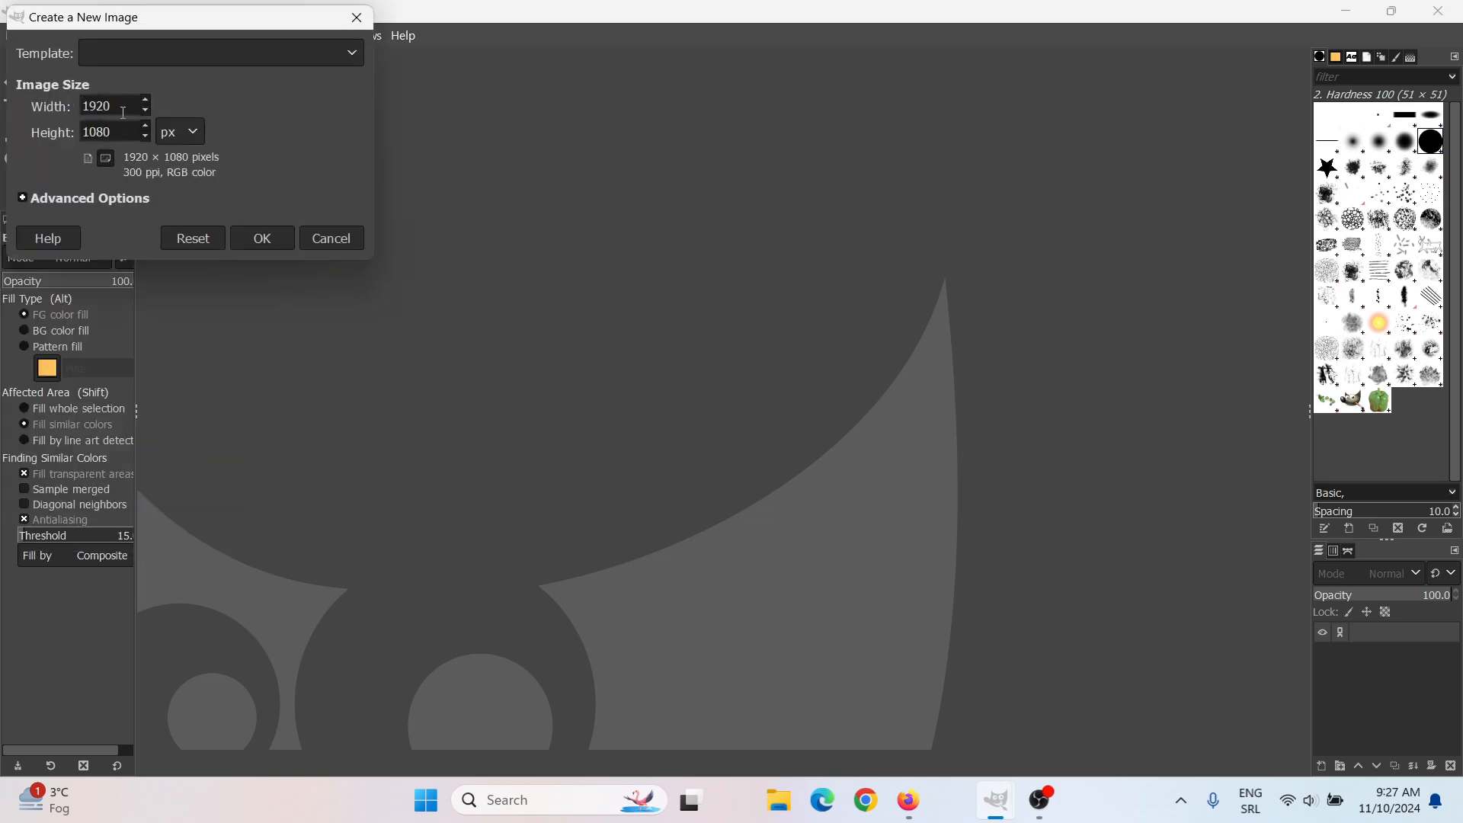
double_click(104, 105)
text(1500)
drag(123, 126, 62, 131)
text(1500)
key(Return)
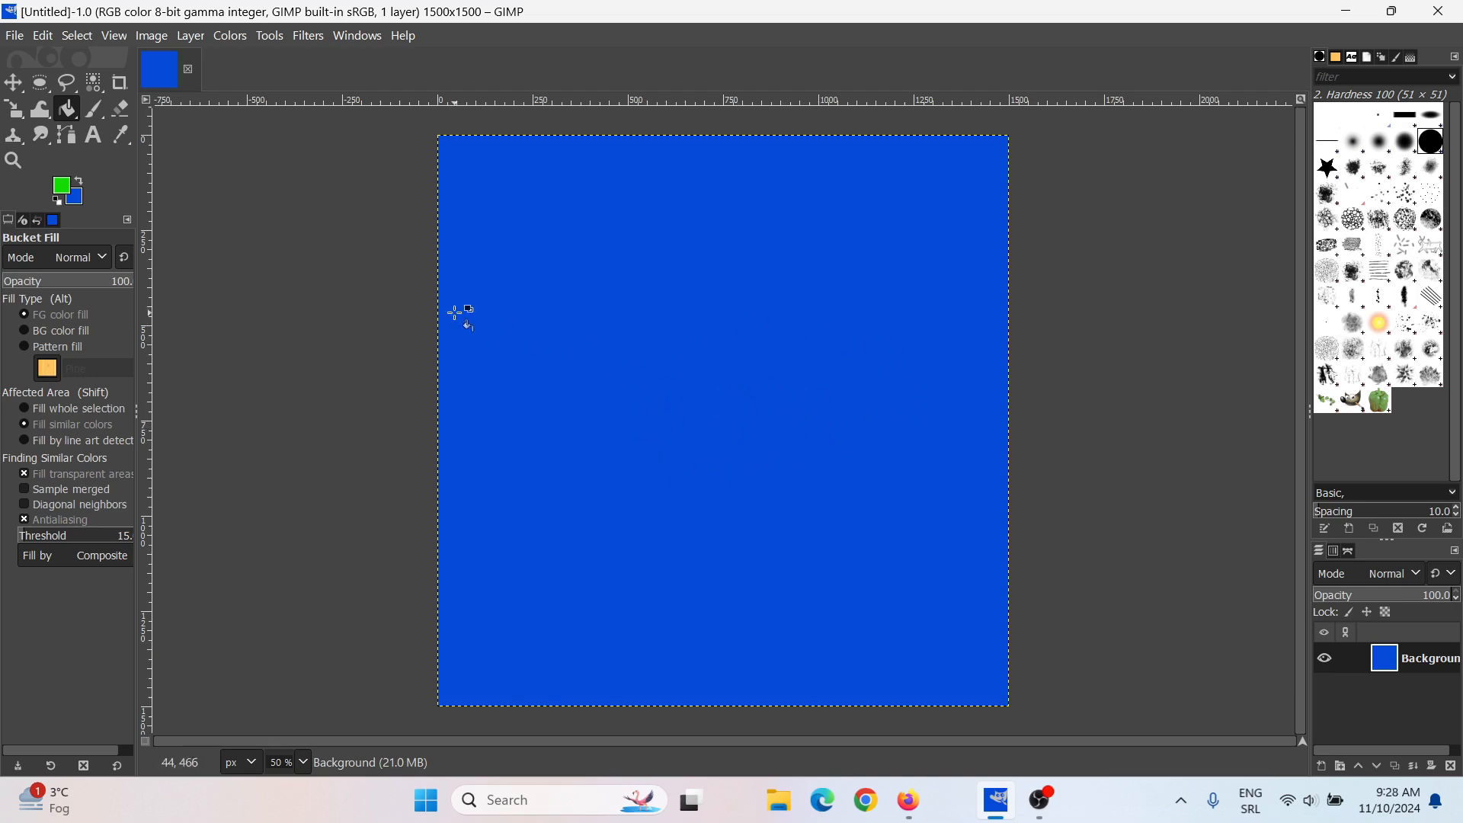
- Set the foreground color to white (ffffff) and fill the whole background layer with it
click(62, 192)
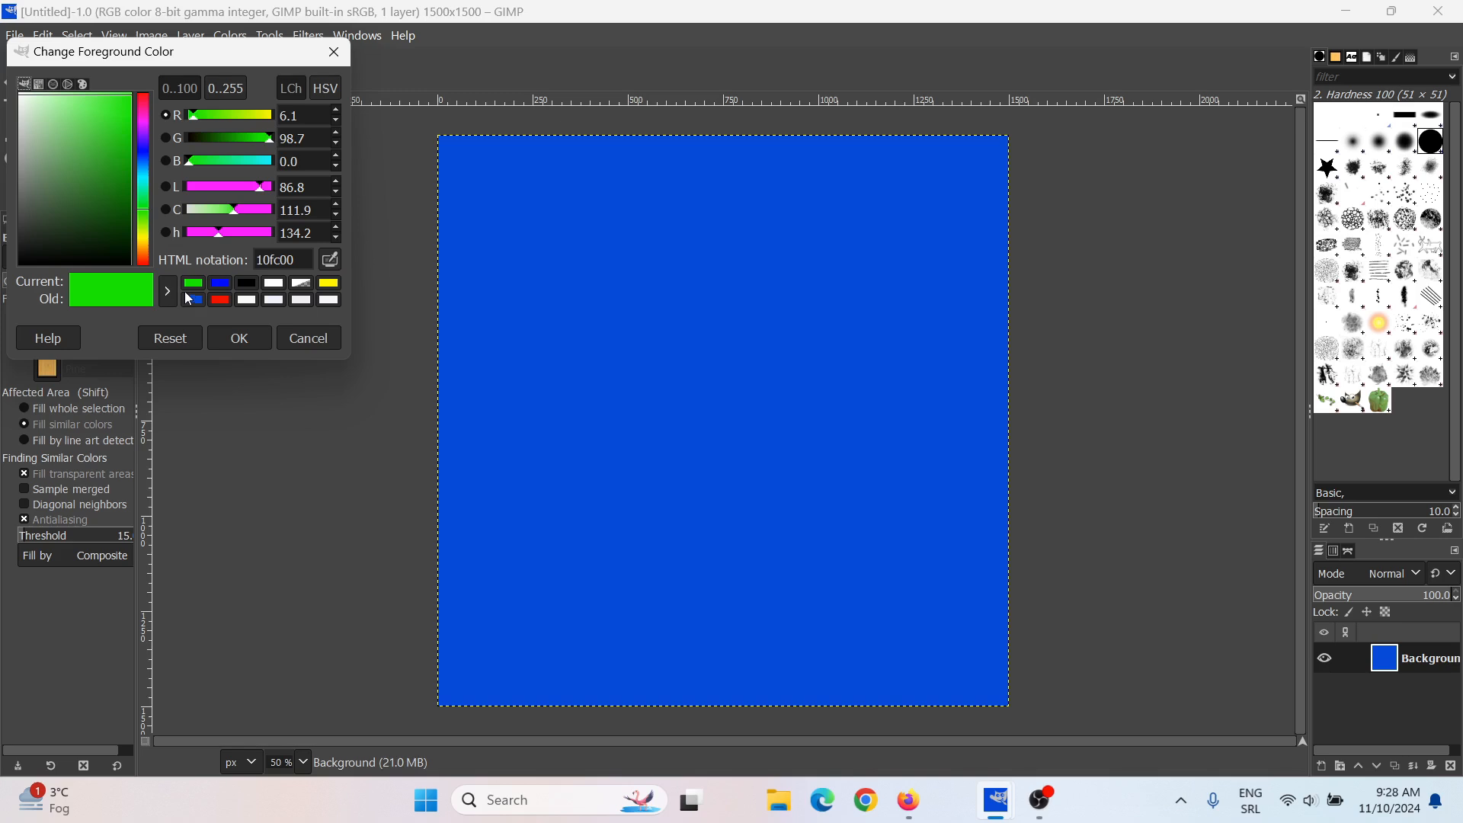
click(279, 285)
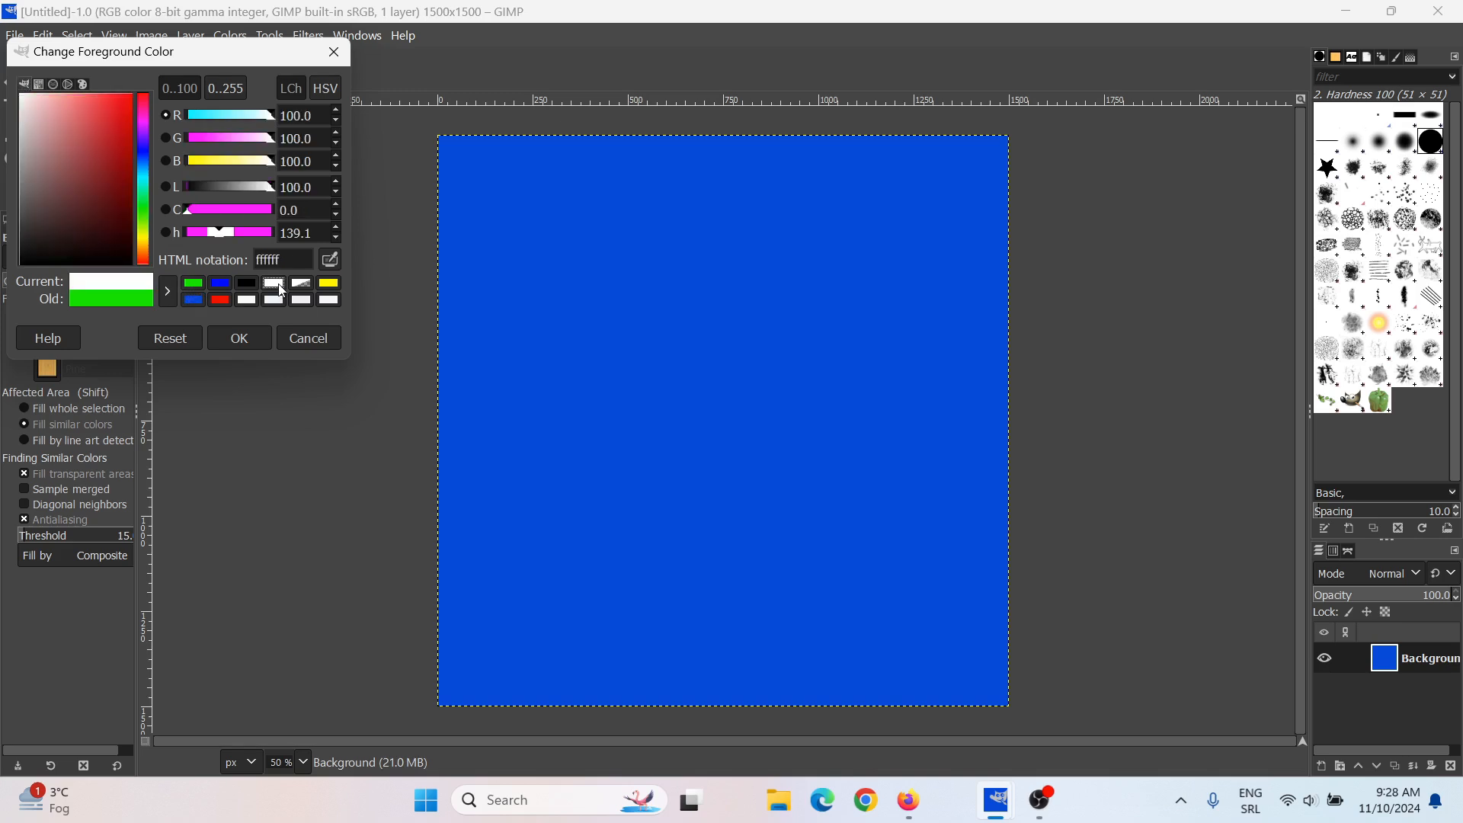
click(266, 334)
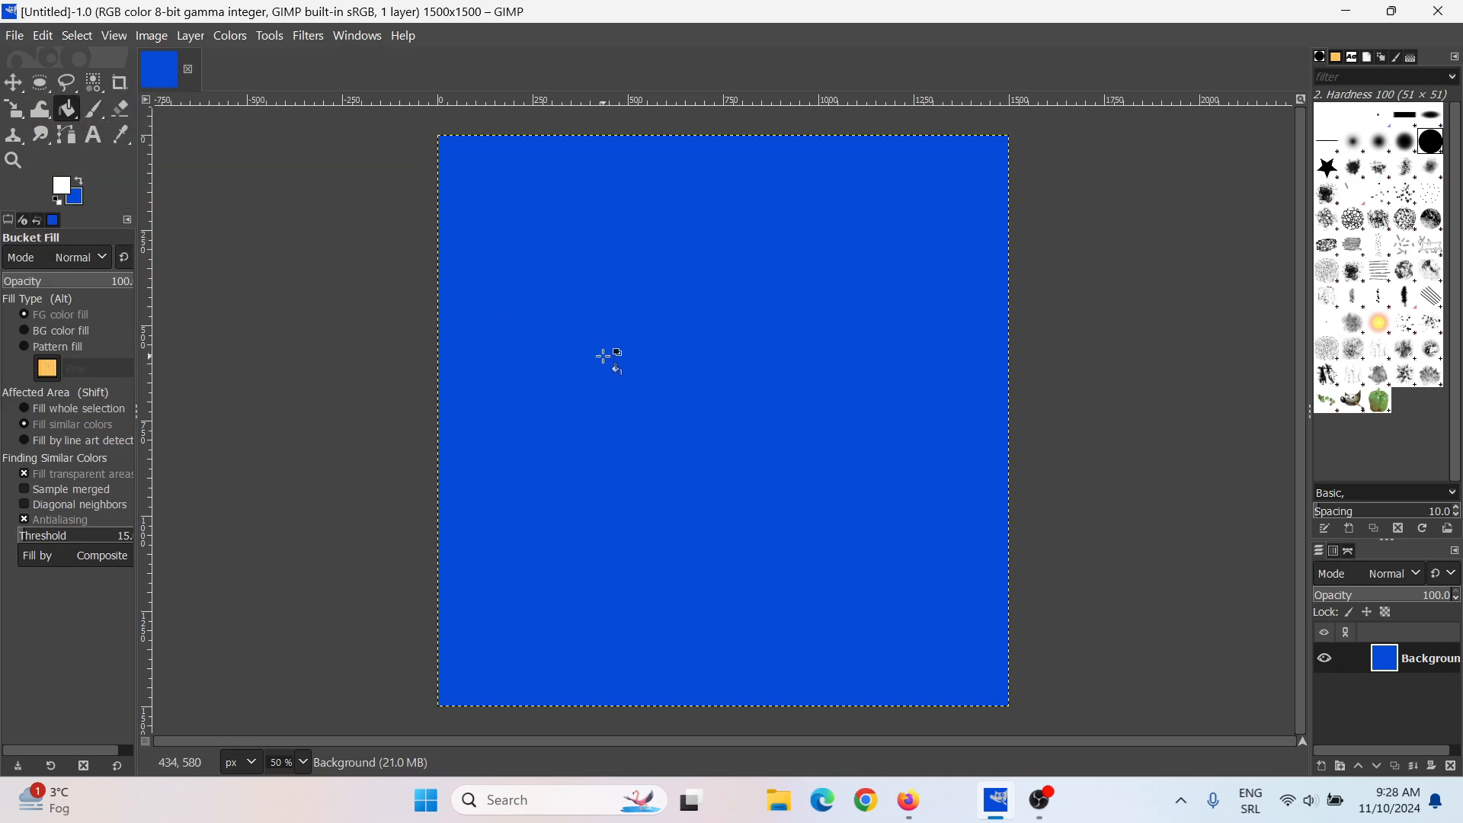
click(602, 356)
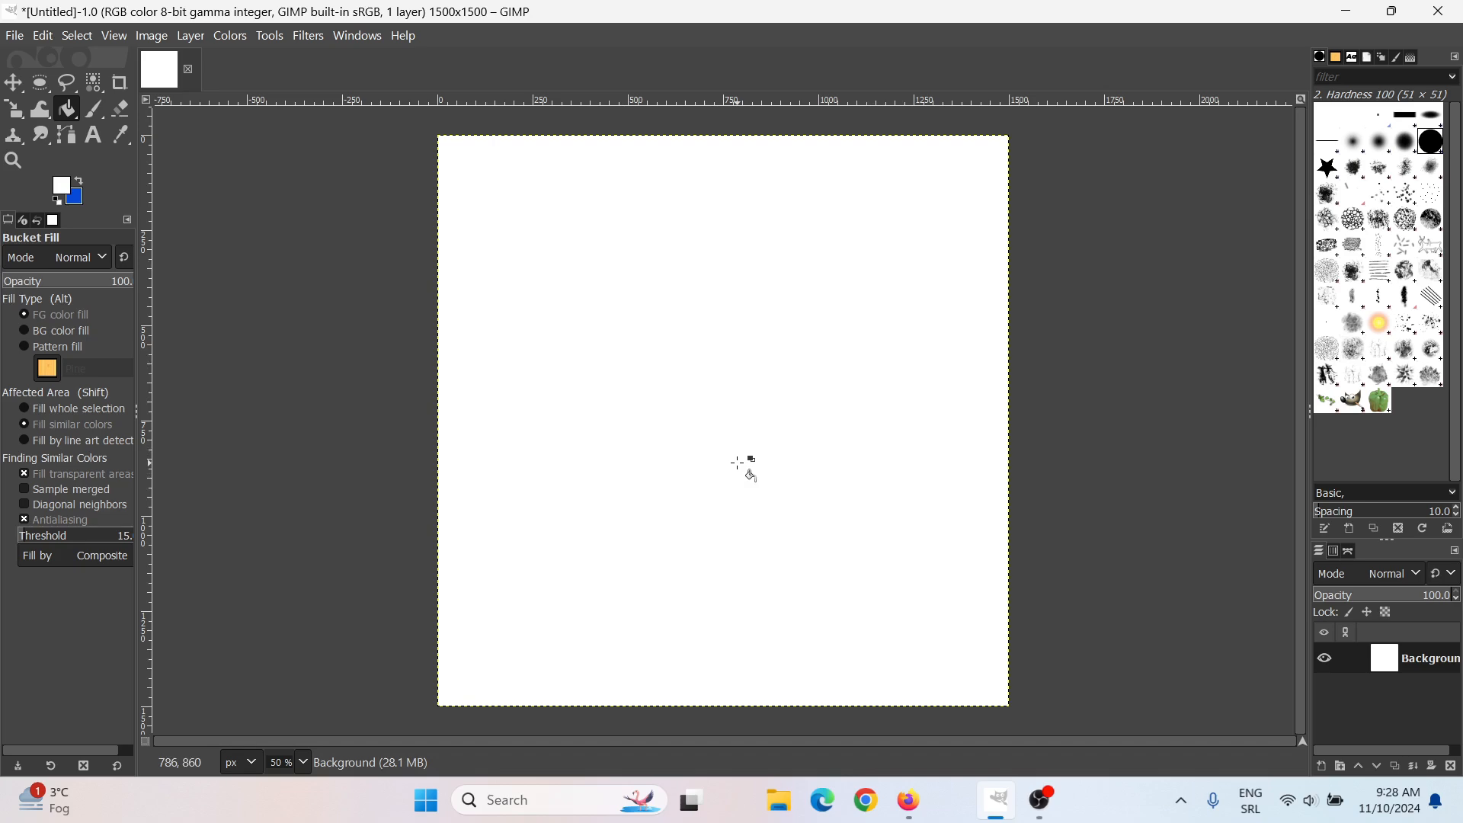
- Add a horizontal guide by percent at position 2%
click(145, 38)
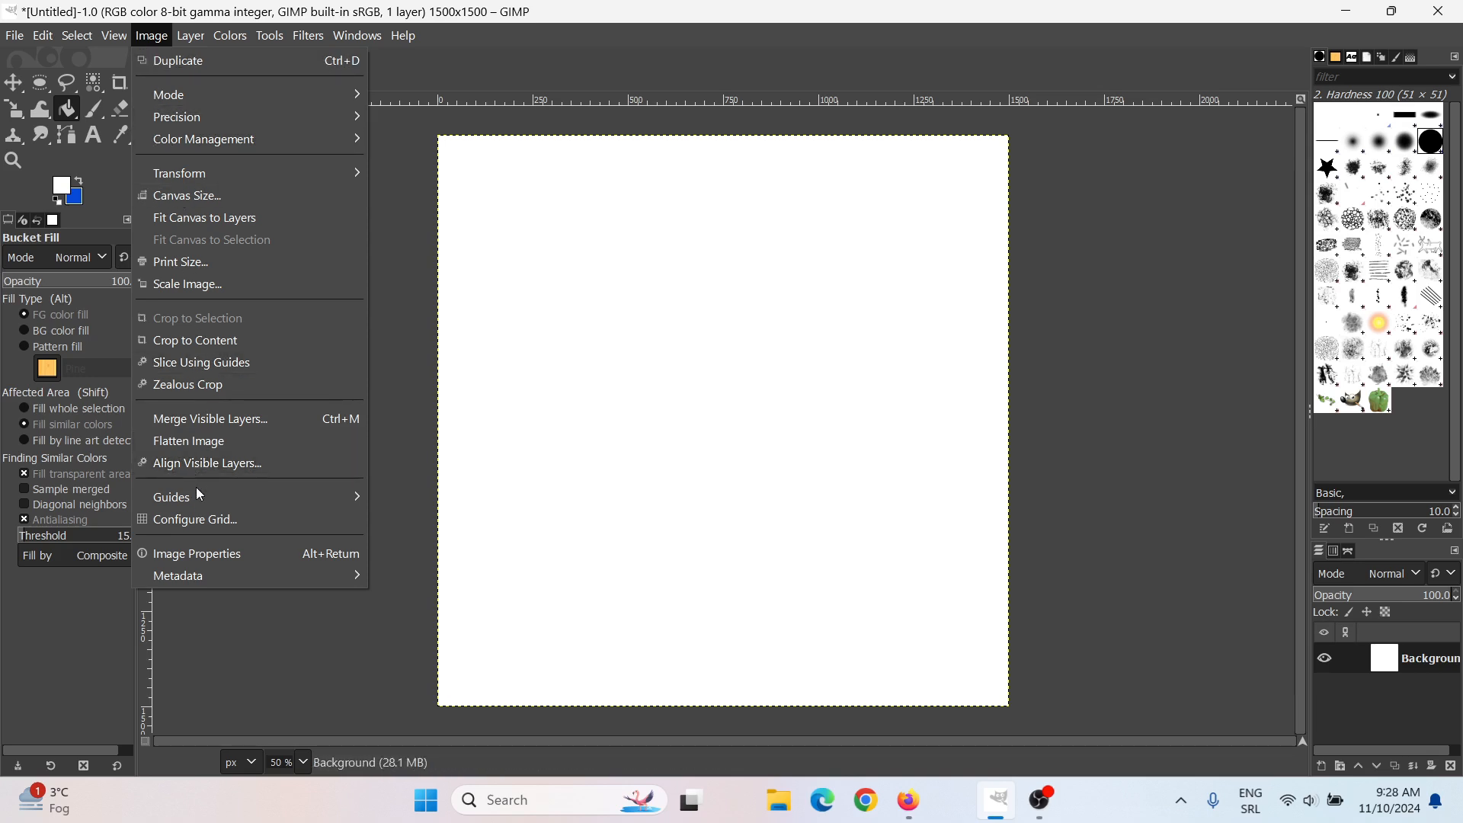
mouse_move(198, 492)
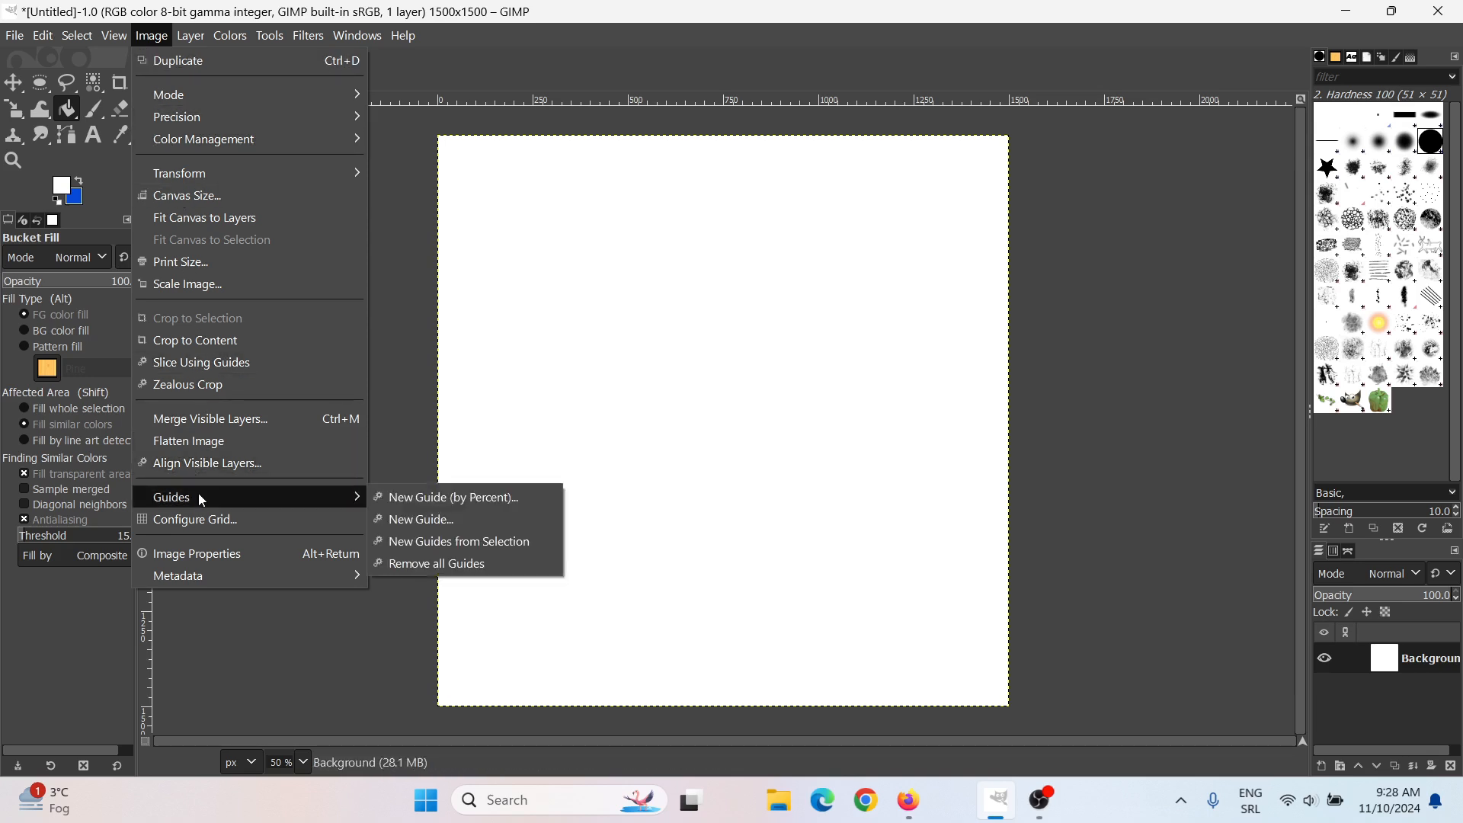
click(427, 498)
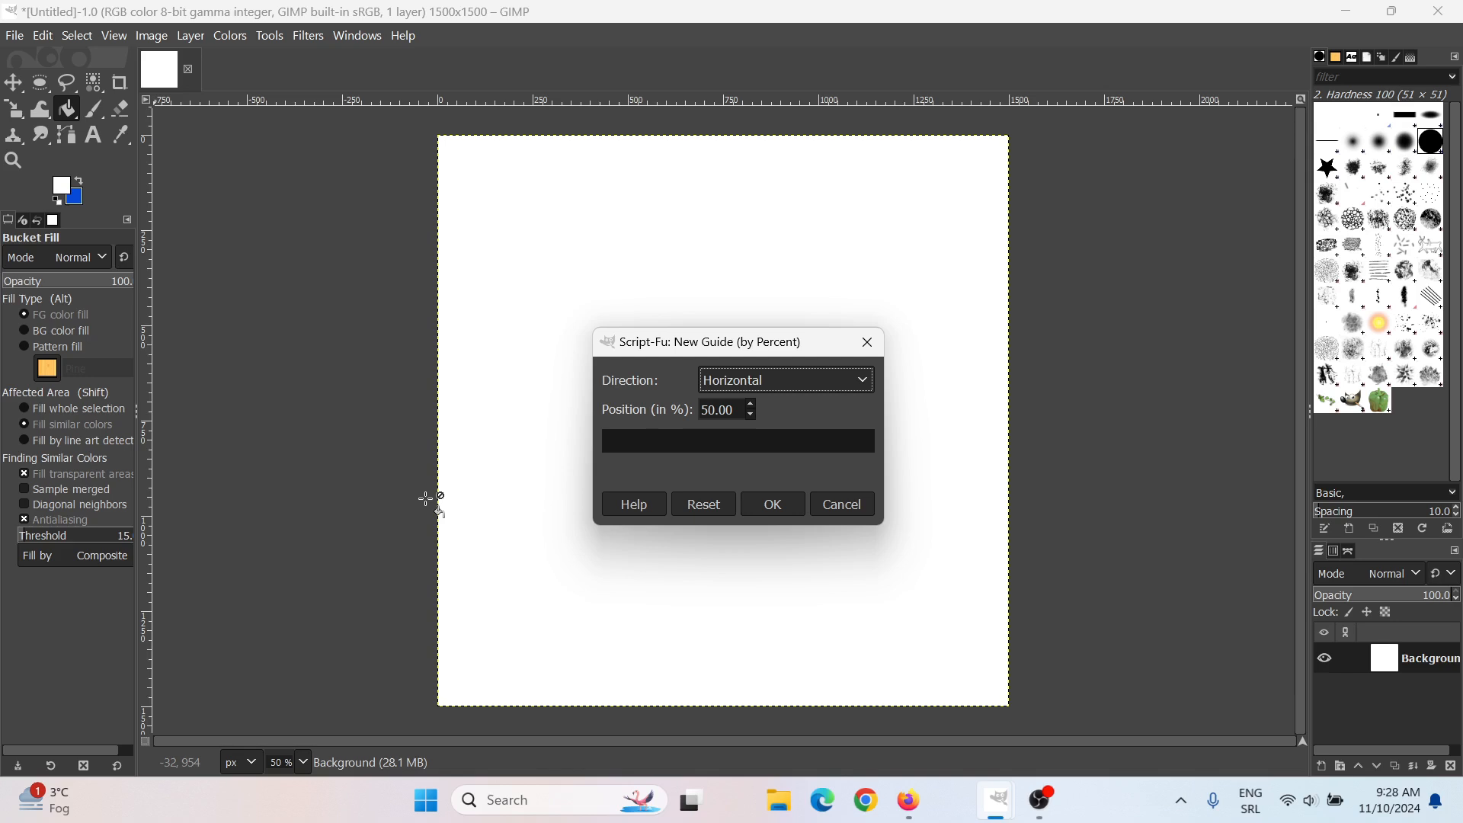
click(771, 394)
click(683, 374)
drag(716, 415, 695, 406)
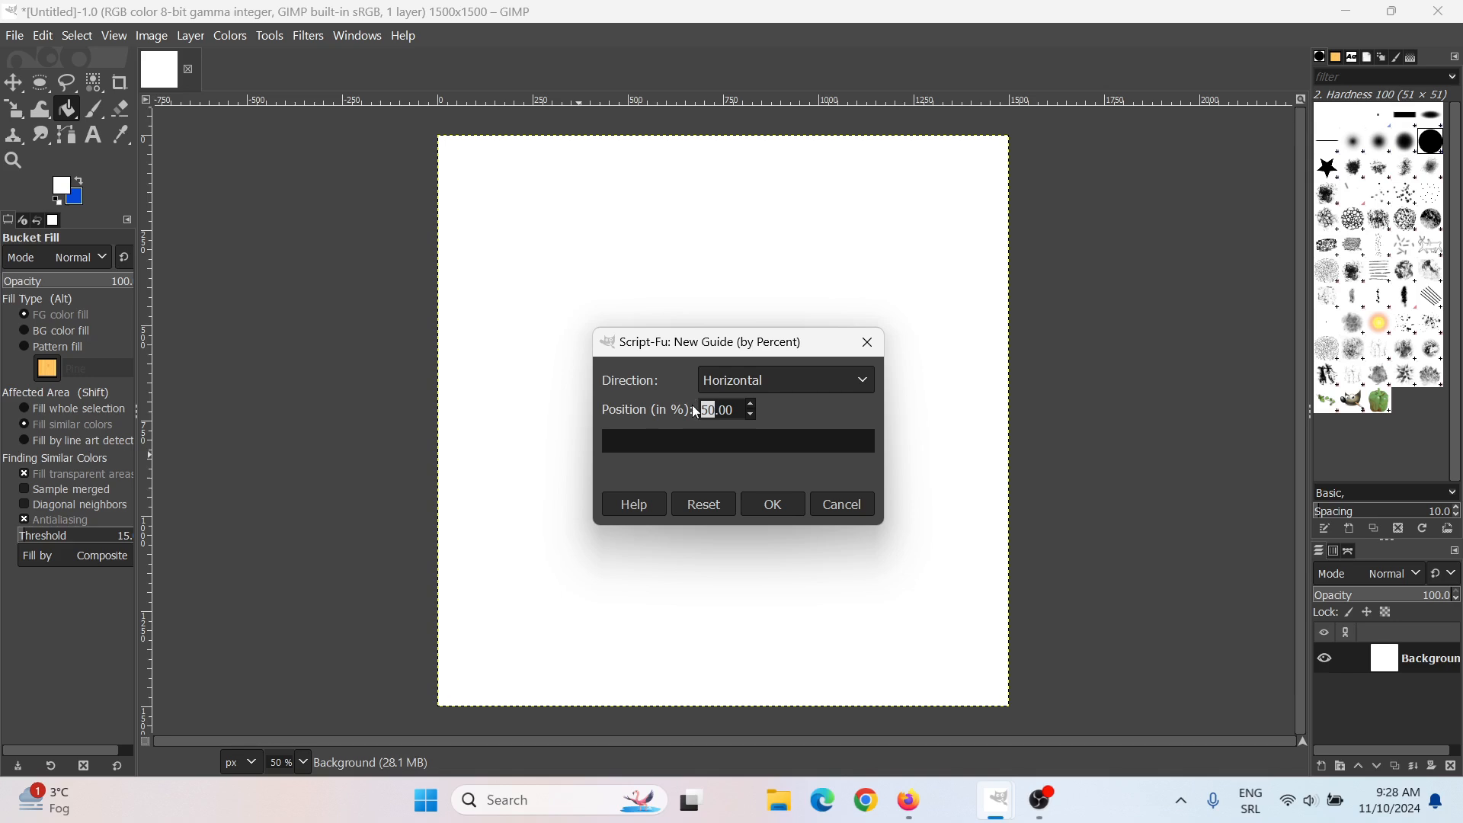
text(2)
click(772, 503)
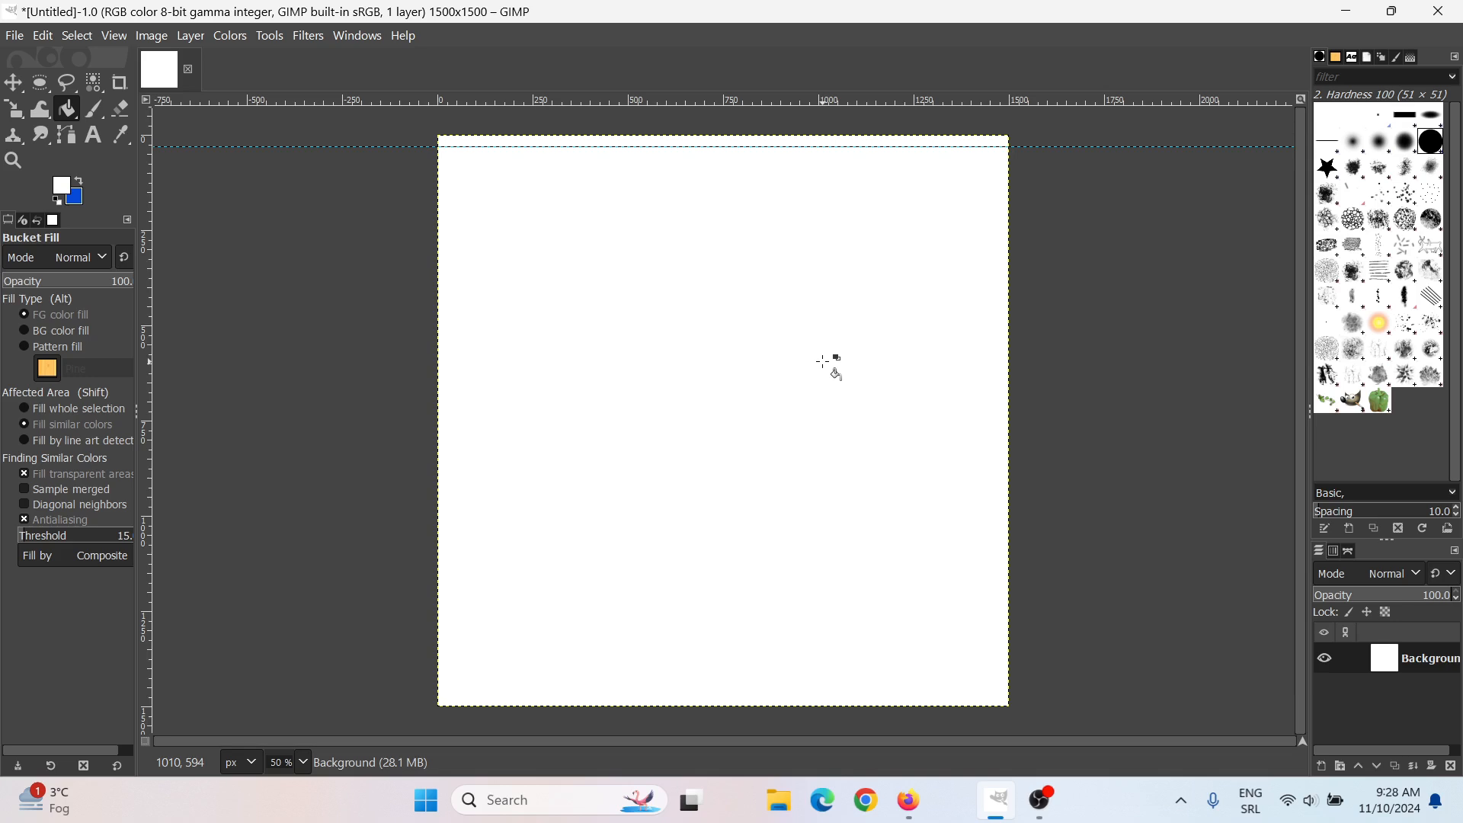
- Add a horizontal guide by percent at position 98%
click(152, 35)
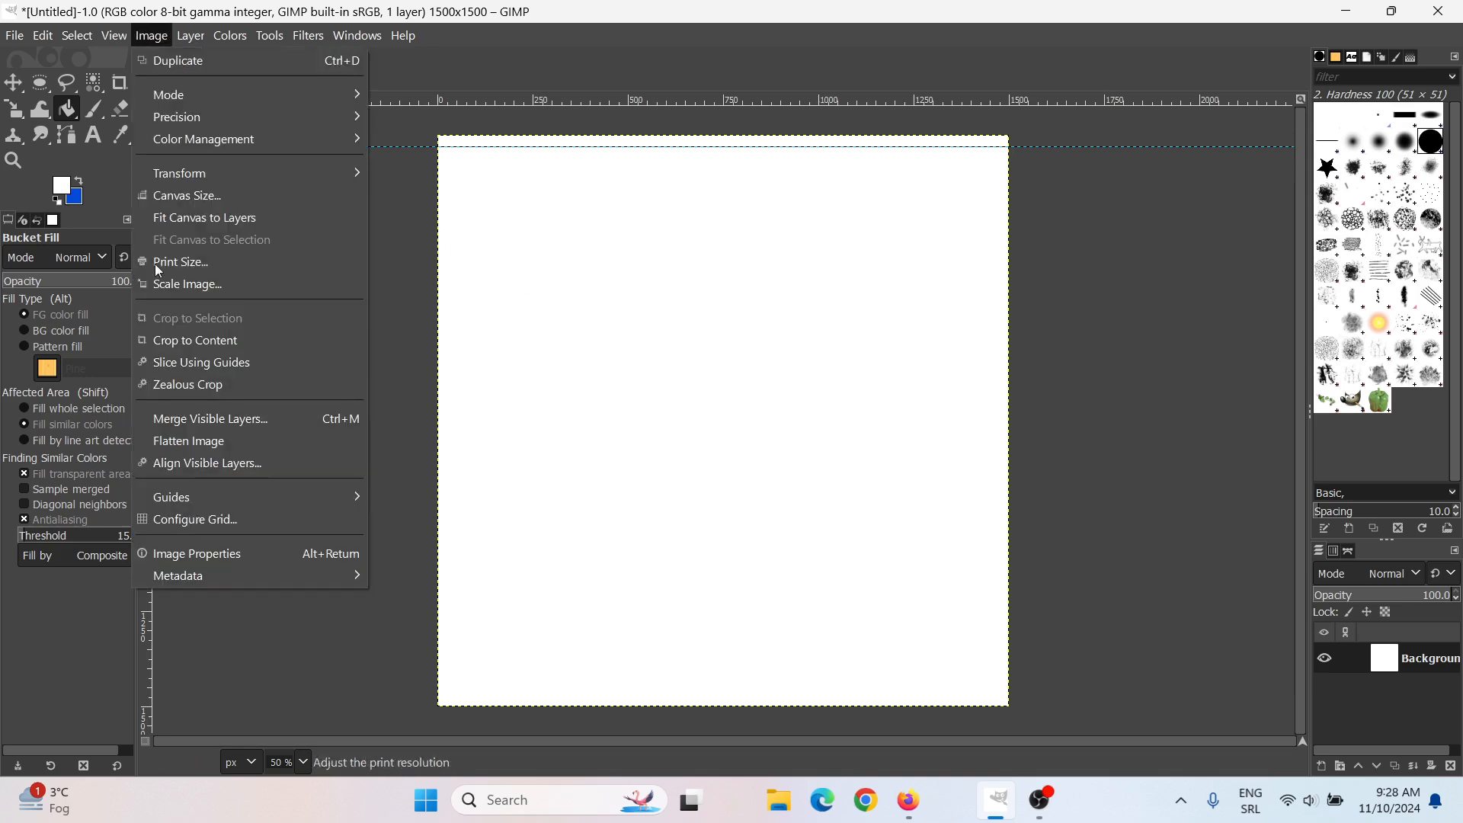
mouse_move(231, 496)
click(431, 493)
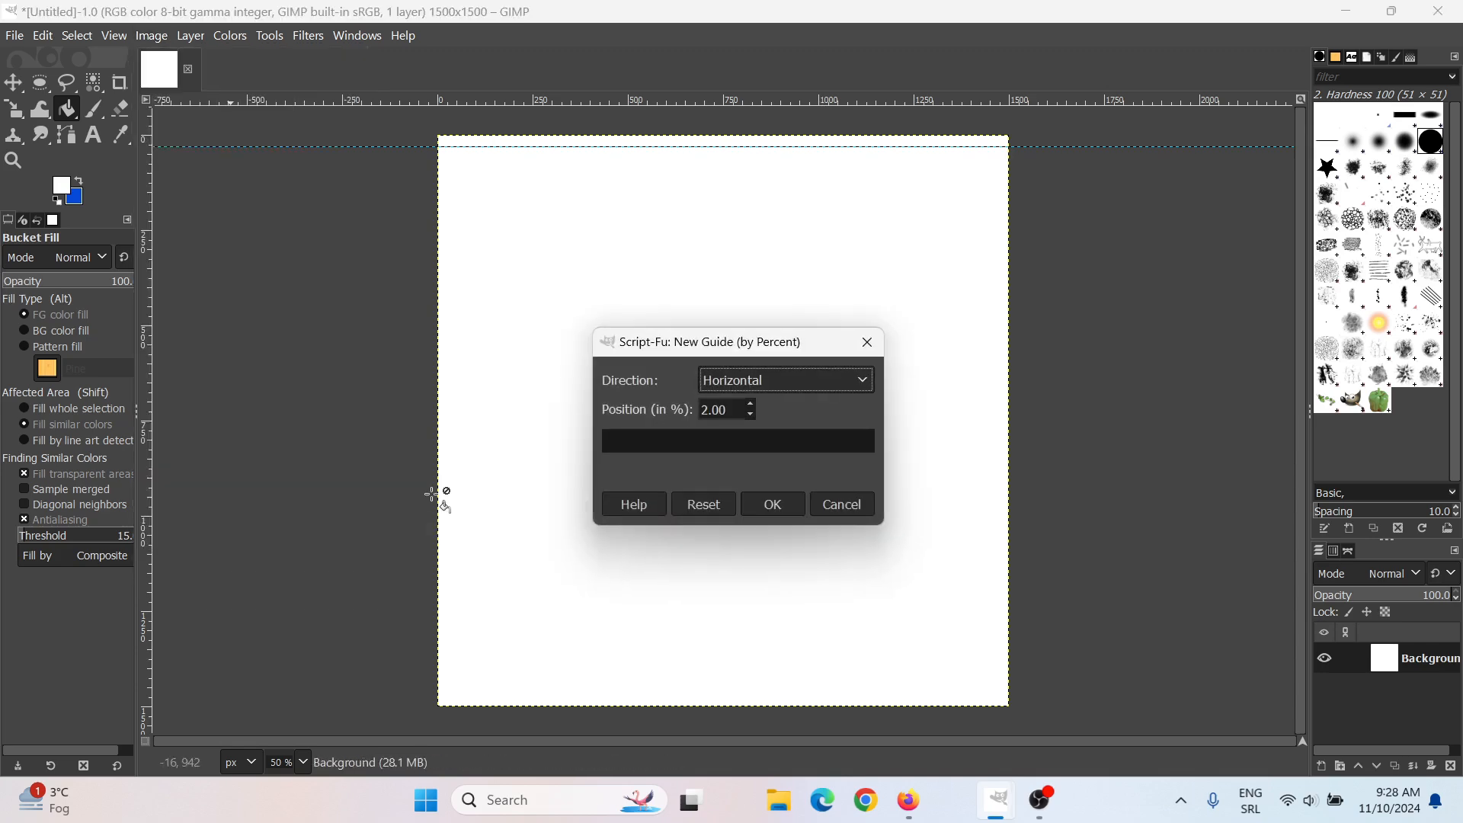
drag(707, 410, 678, 406)
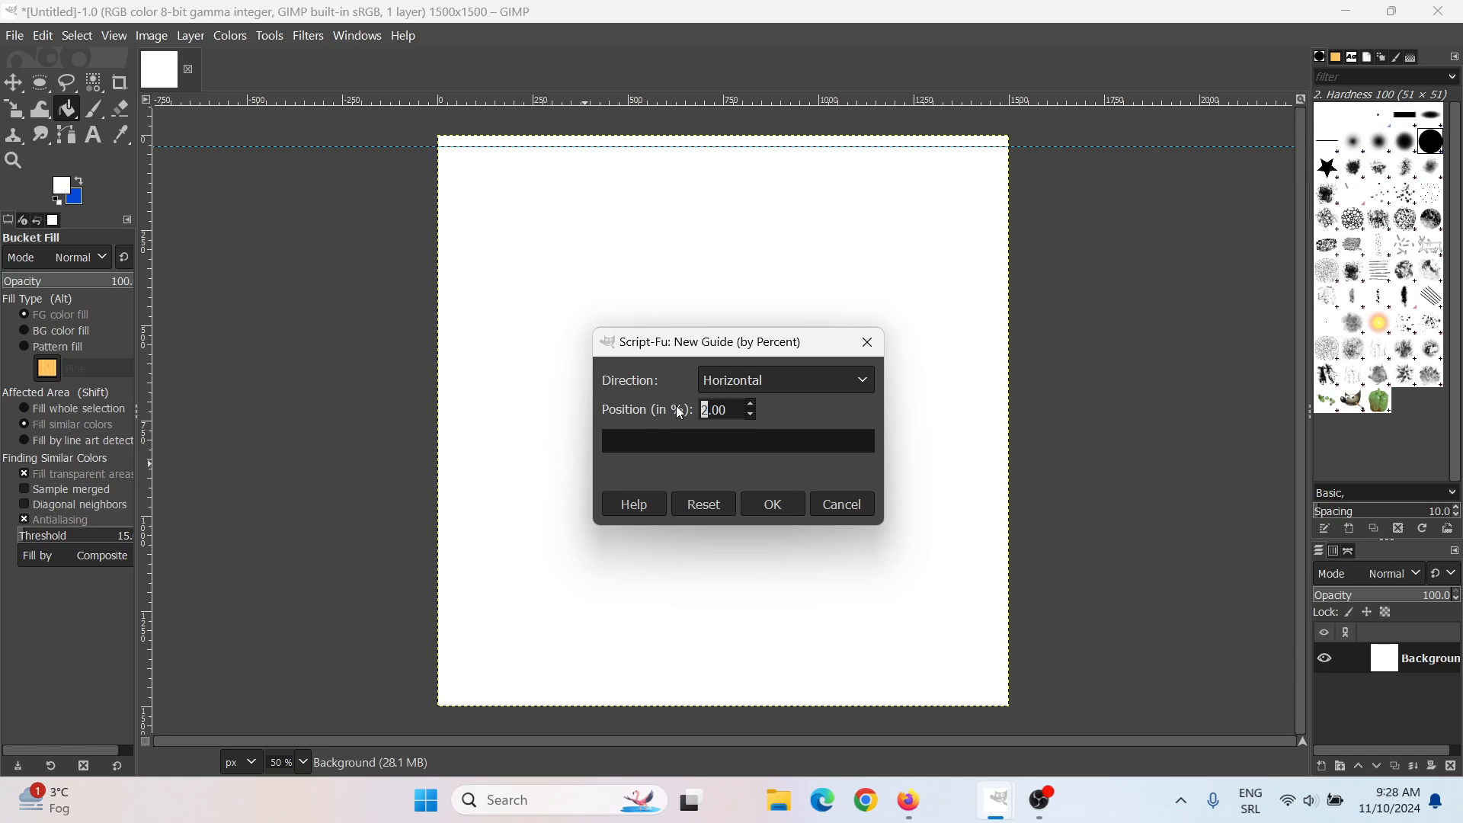
text(98)
click(770, 496)
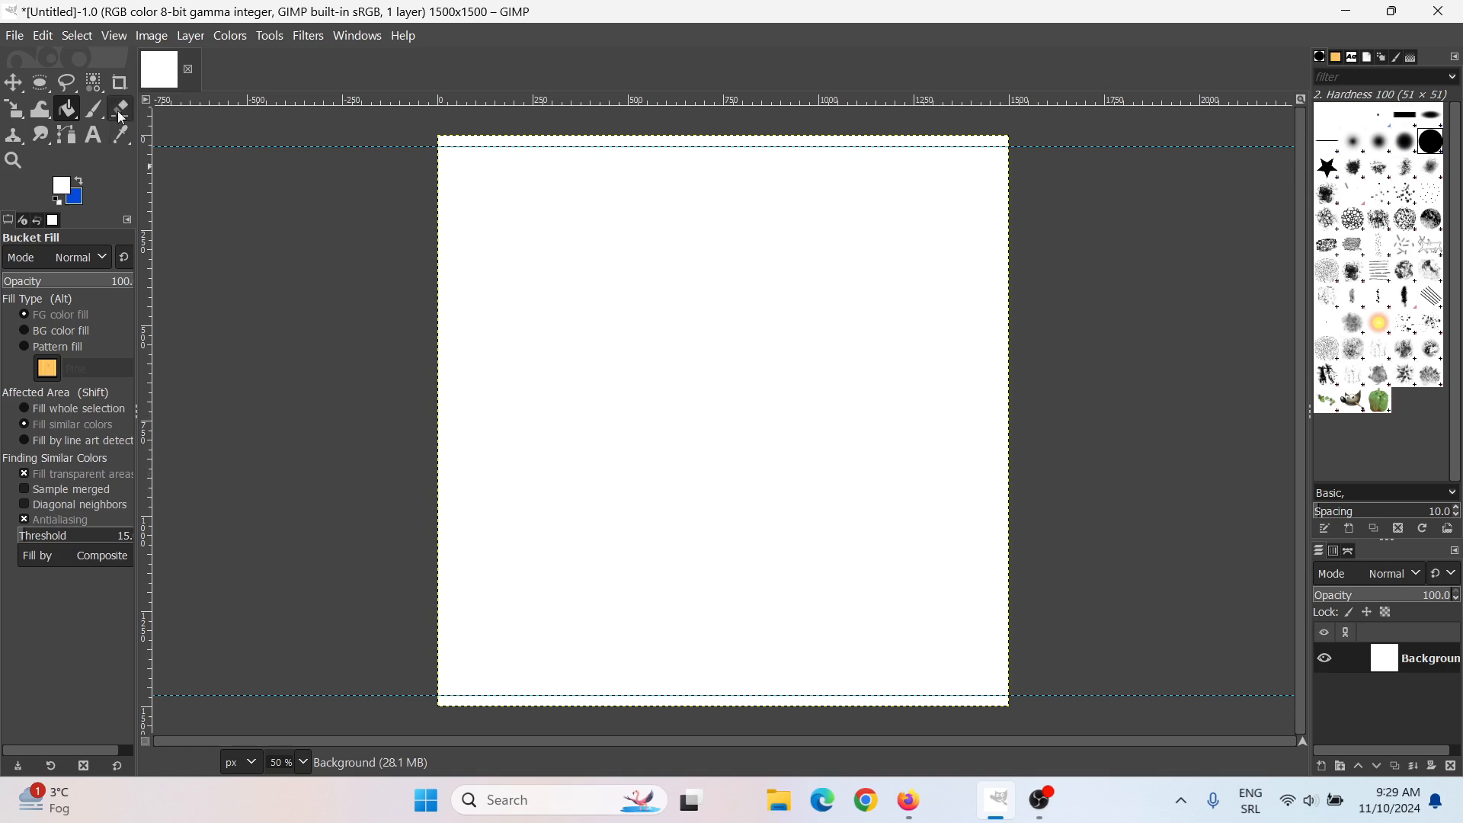
- Try a horizontal guide by percent at position 50% and undo its addition
click(152, 36)
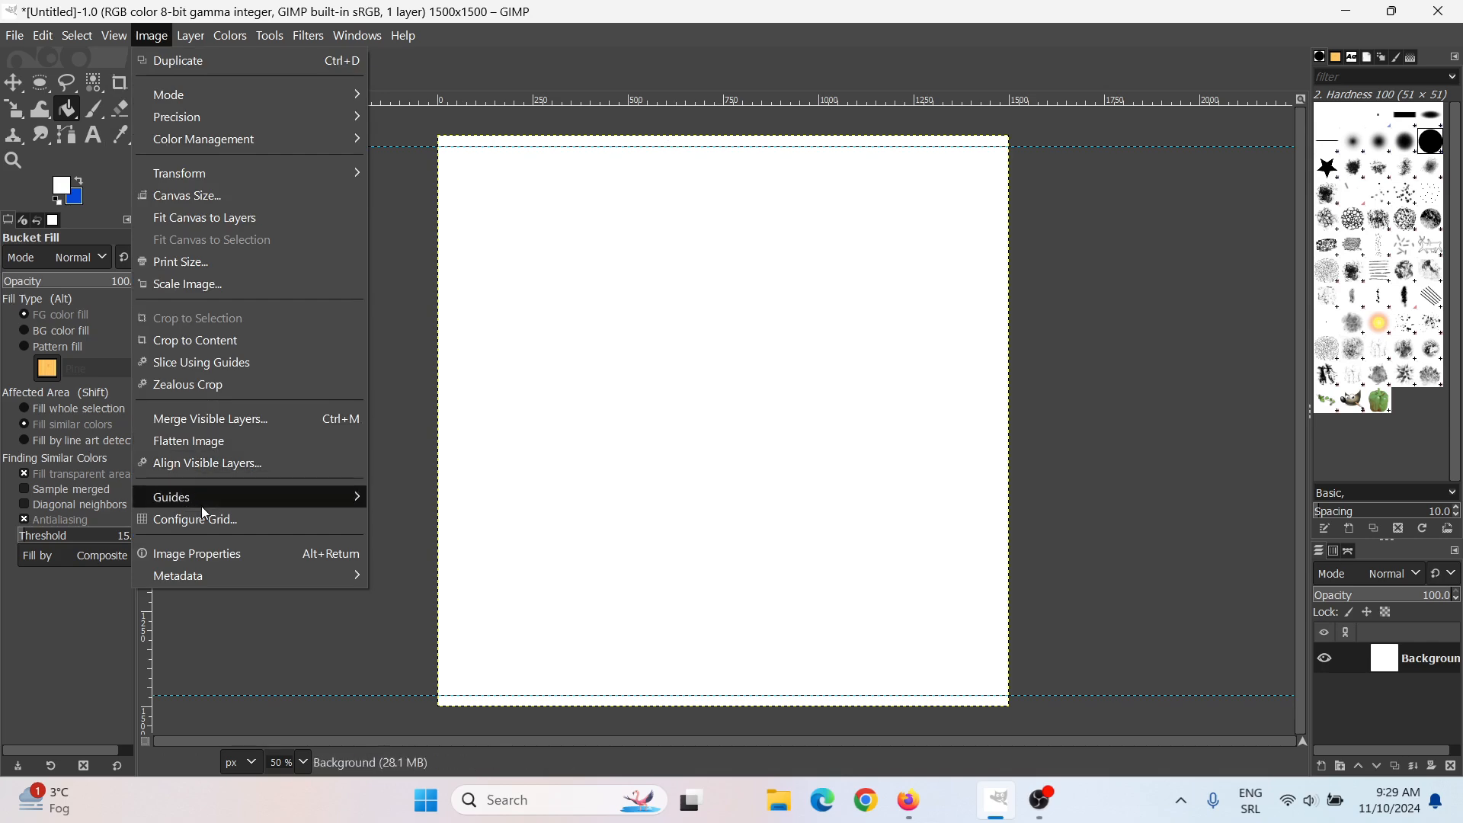
mouse_move(201, 506)
click(387, 500)
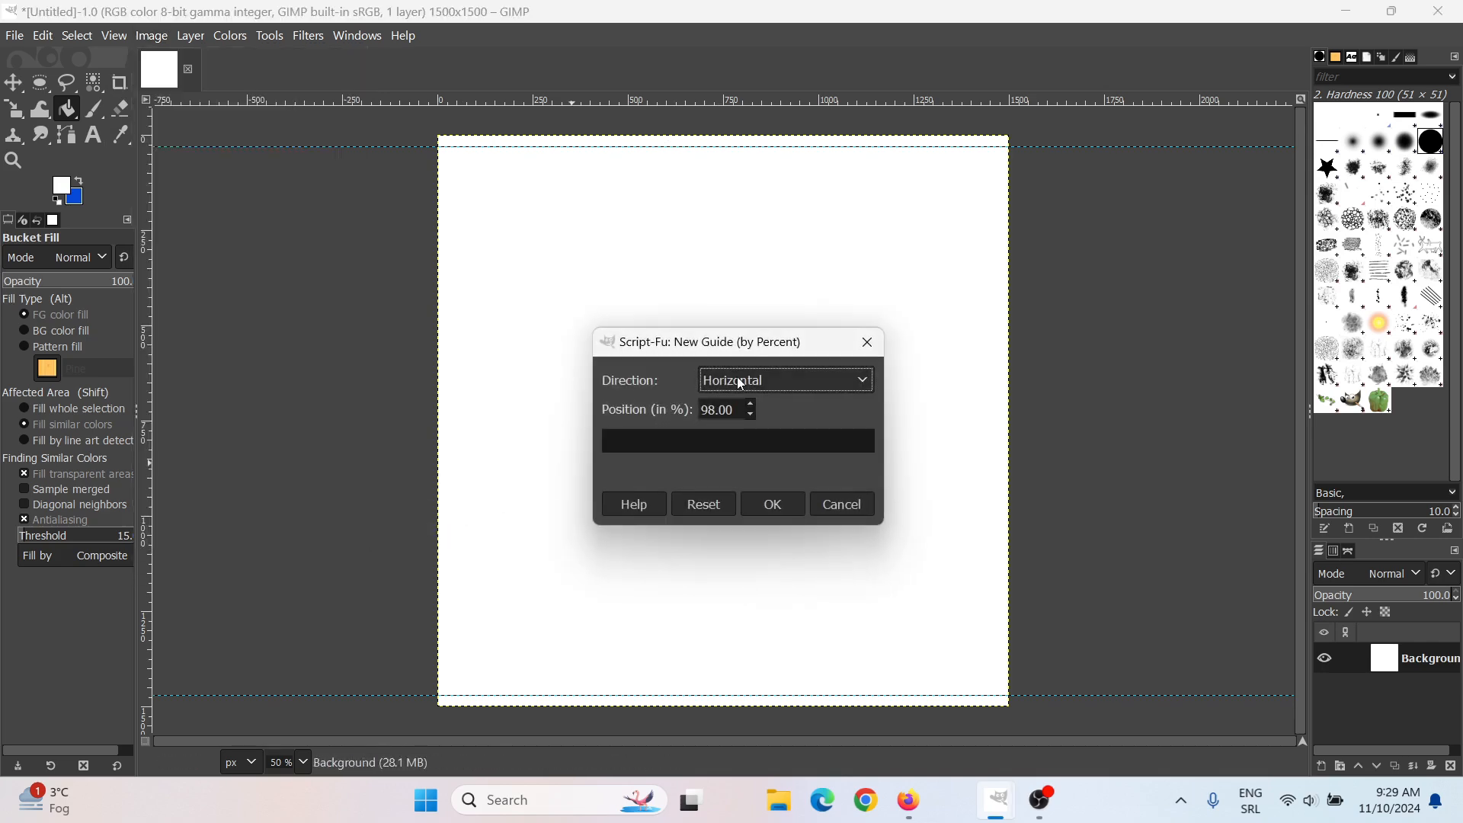
drag(718, 412, 695, 412)
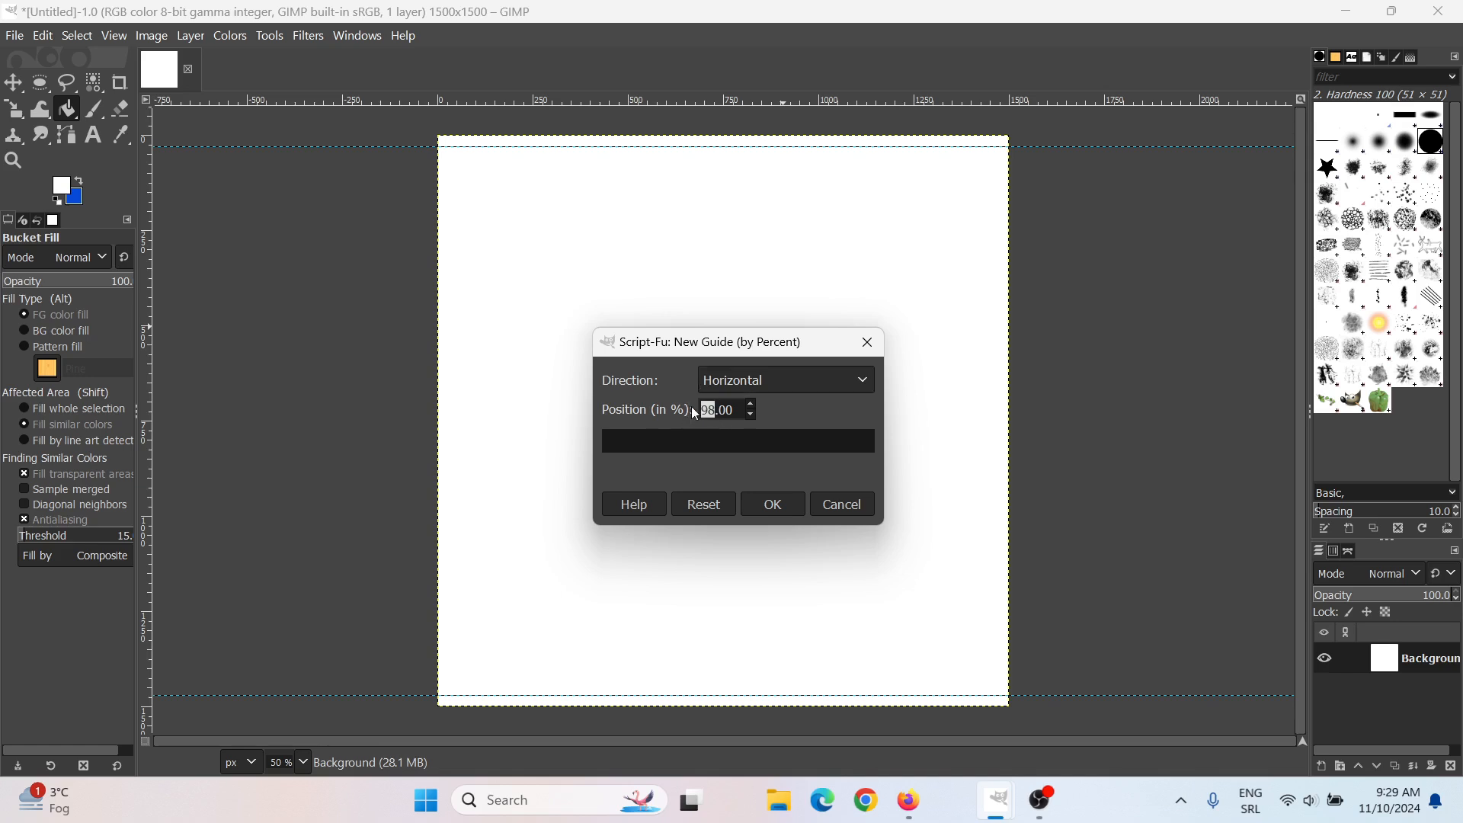
text(50)
click(772, 504)
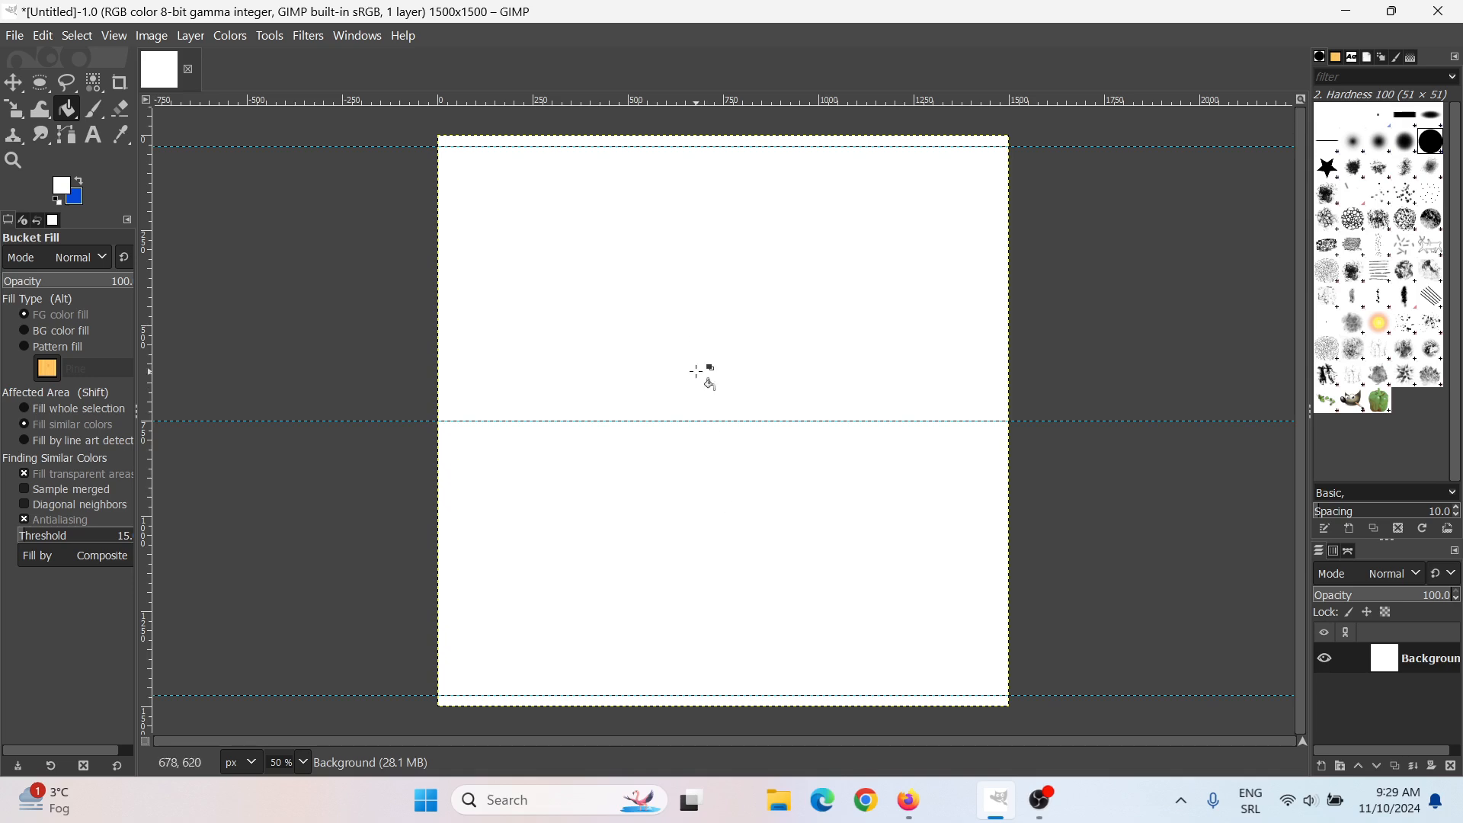
click(48, 34)
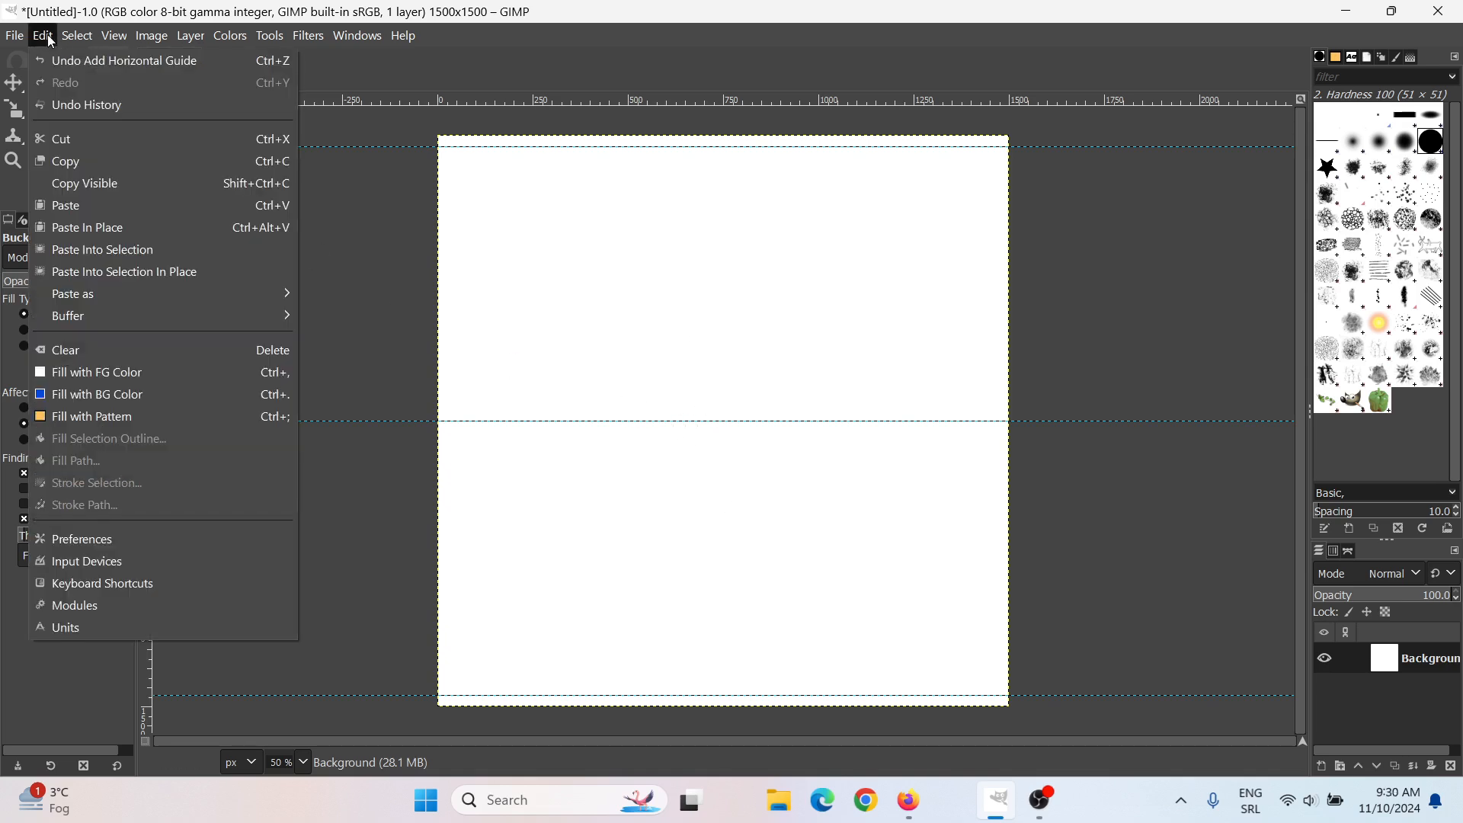
click(70, 57)
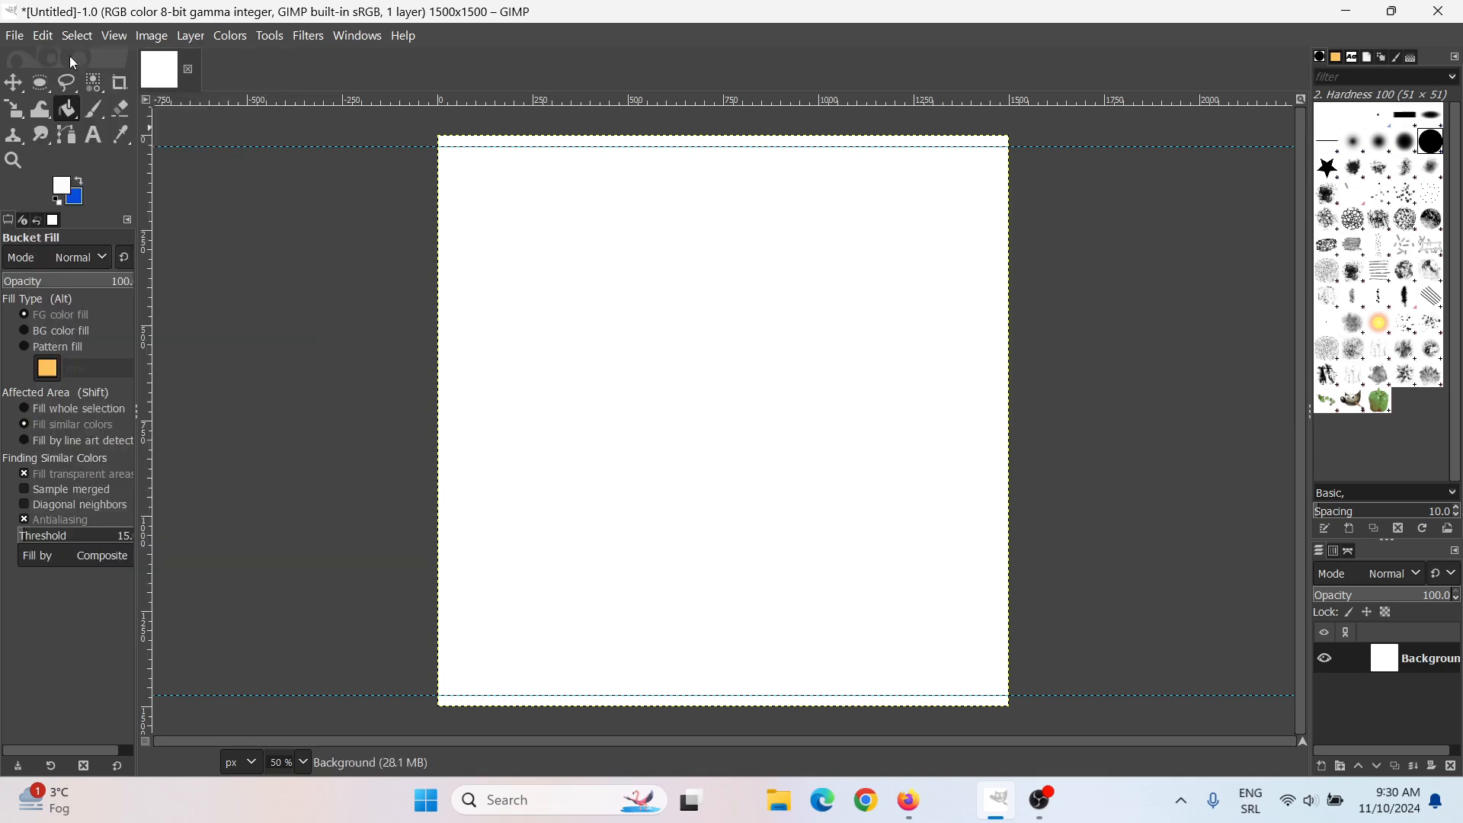
- Add a horizontal guide by percent at position 49%
click(152, 36)
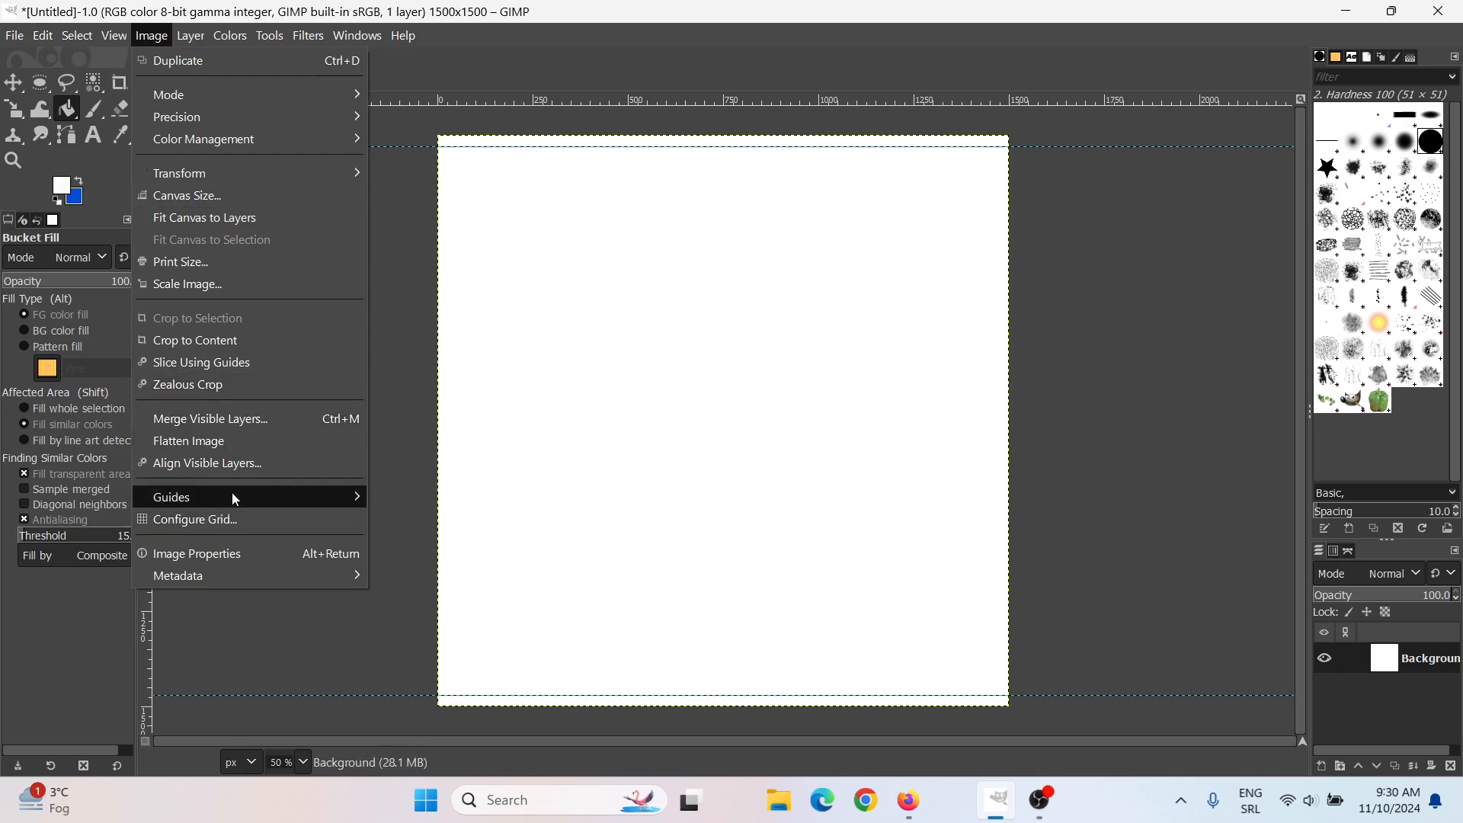
mouse_move(237, 492)
click(457, 497)
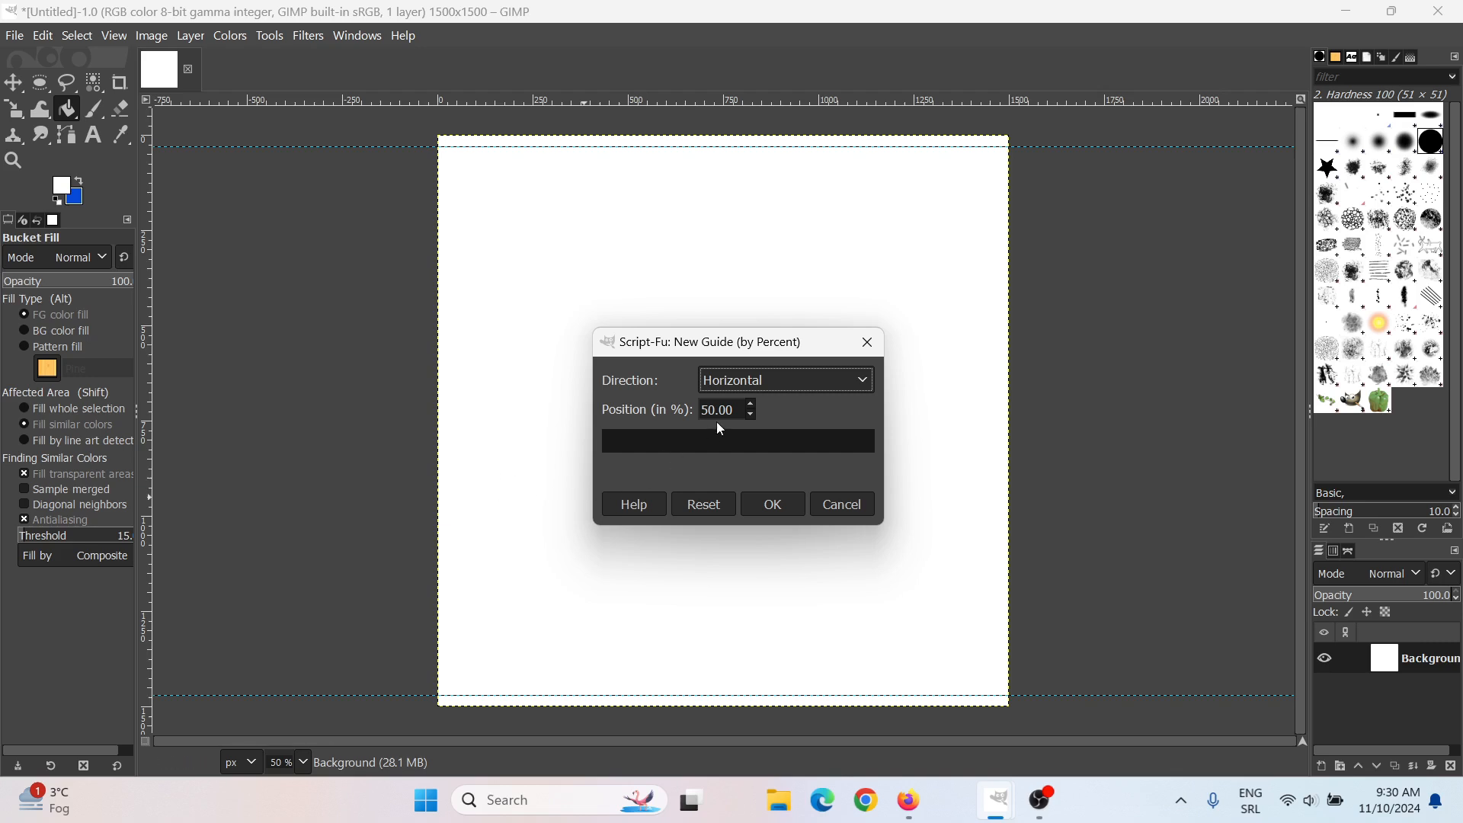
drag(714, 410, 699, 404)
text(49)
key(Return)
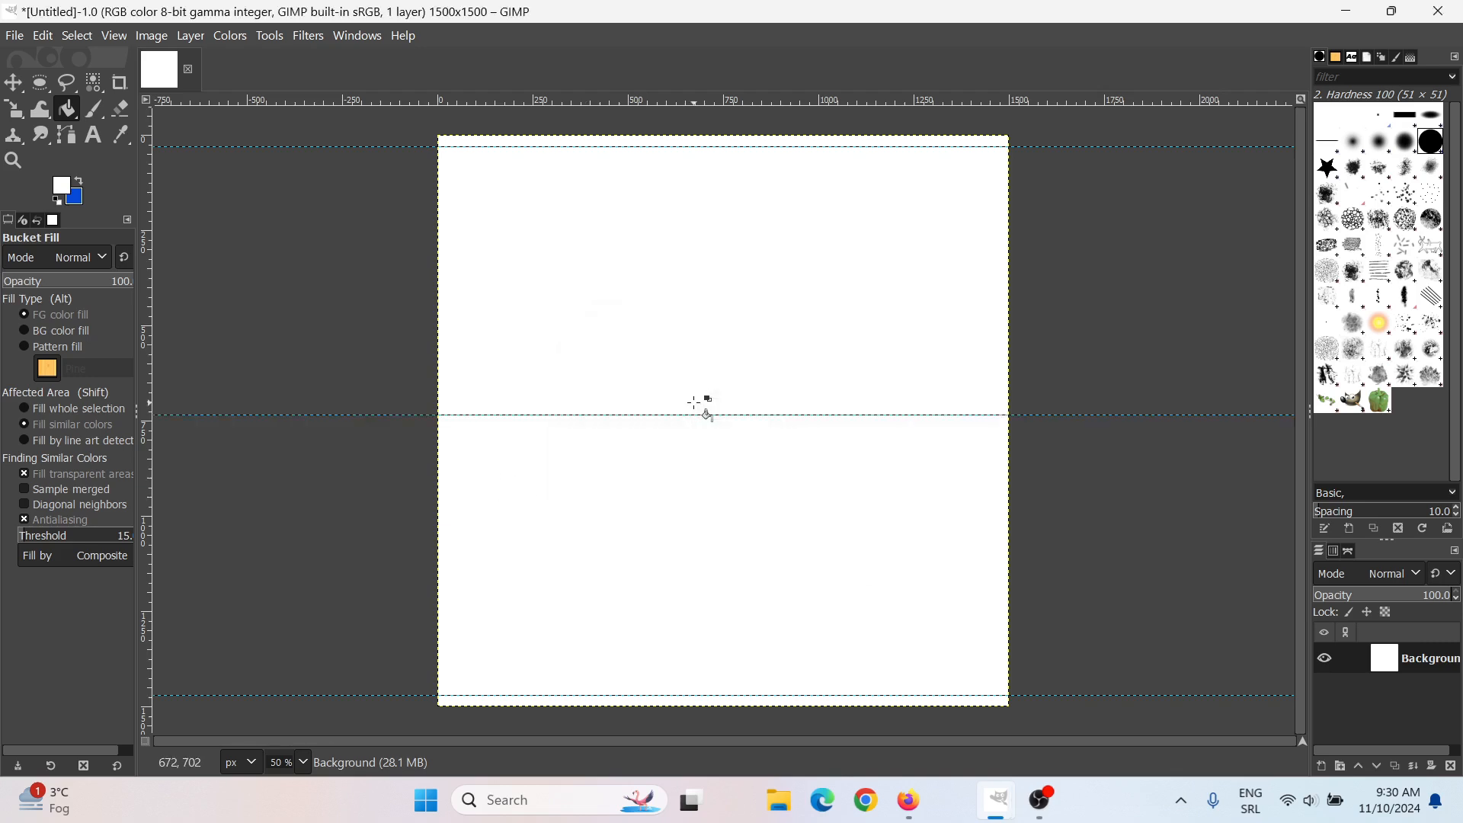
- Add a horizontal guide by percent at position 51%, just below the one at 49%
click(152, 36)
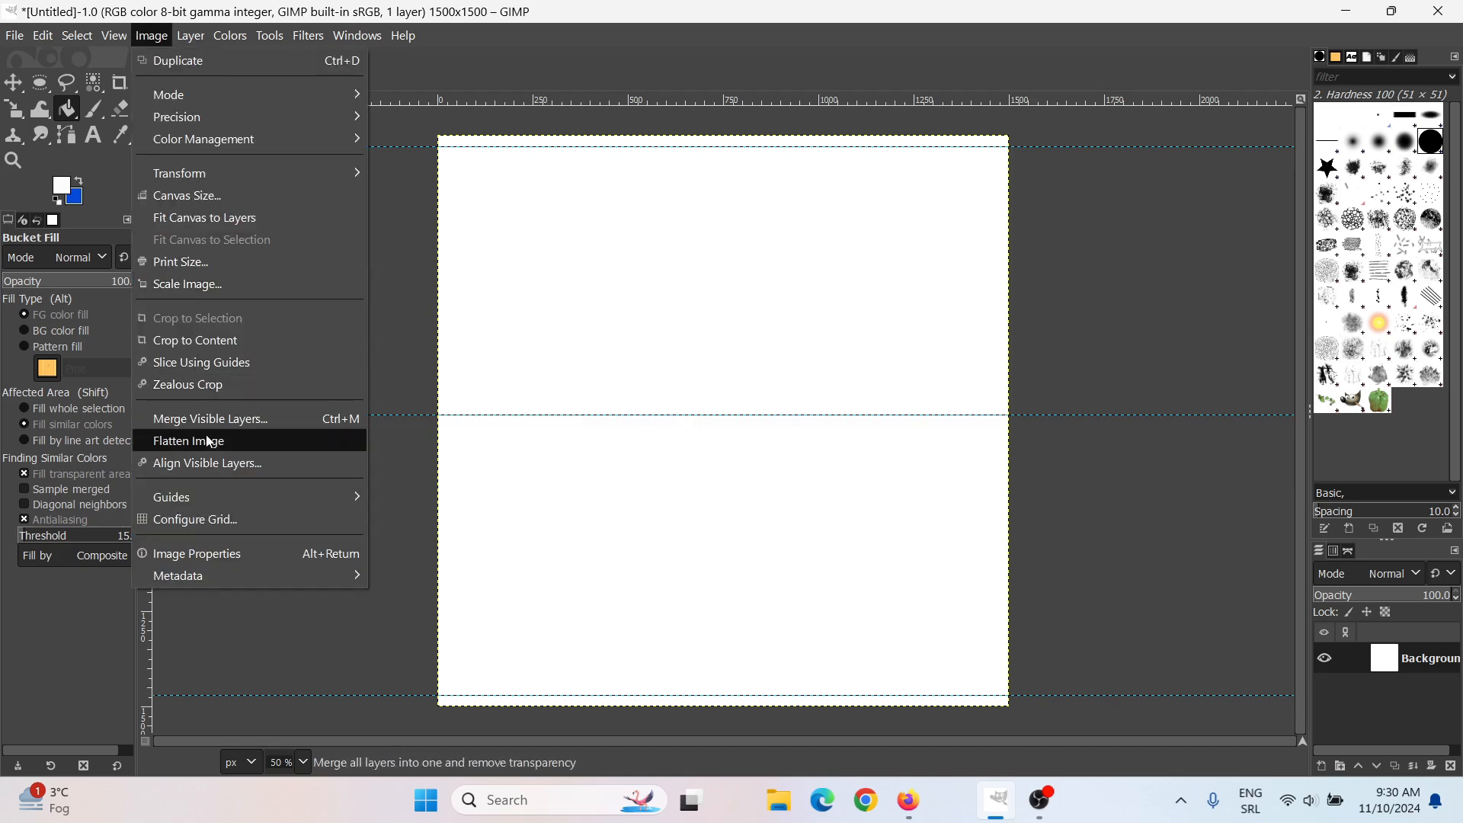
mouse_move(346, 497)
click(418, 497)
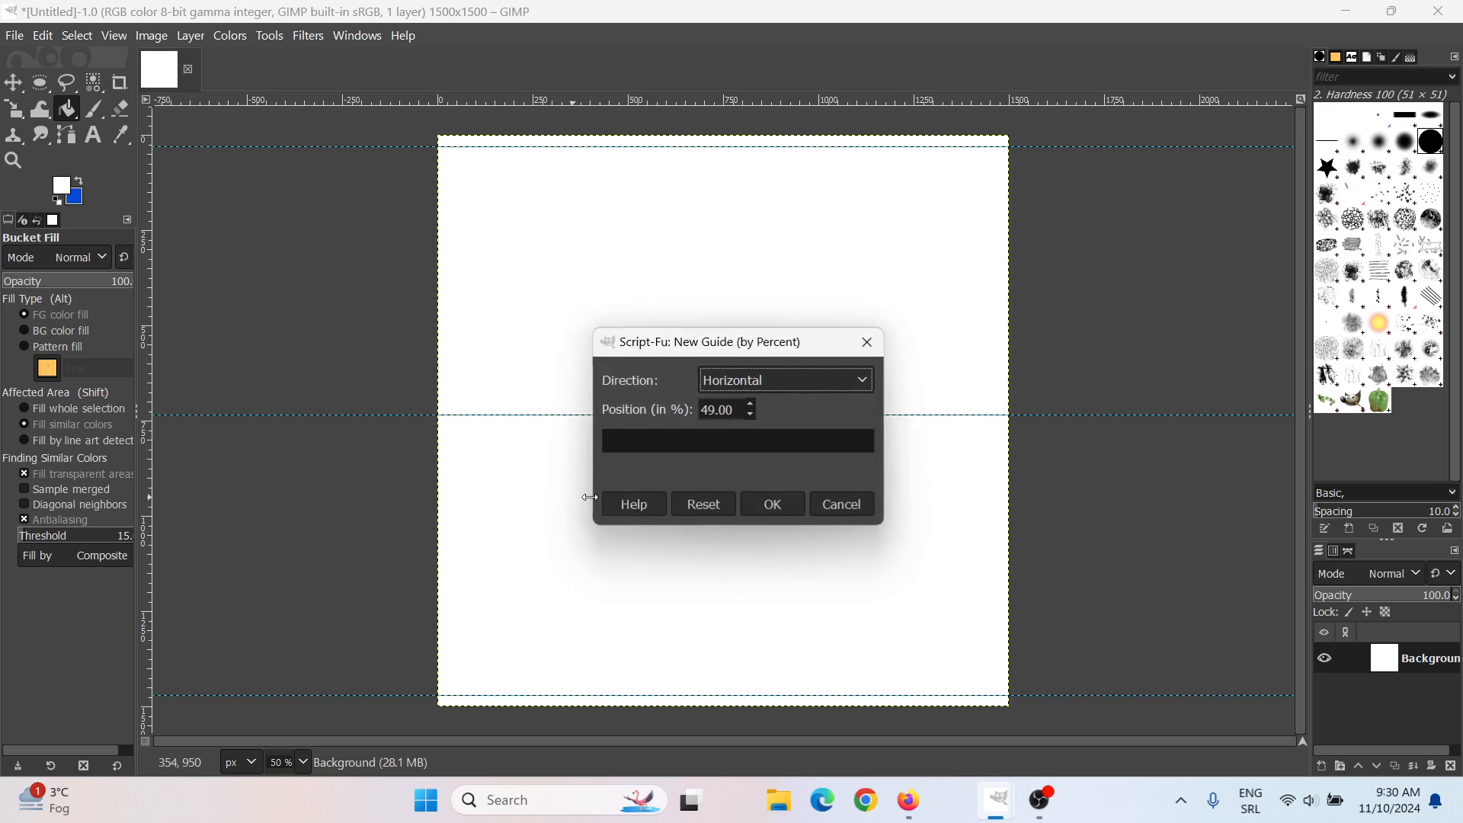
drag(716, 409, 700, 408)
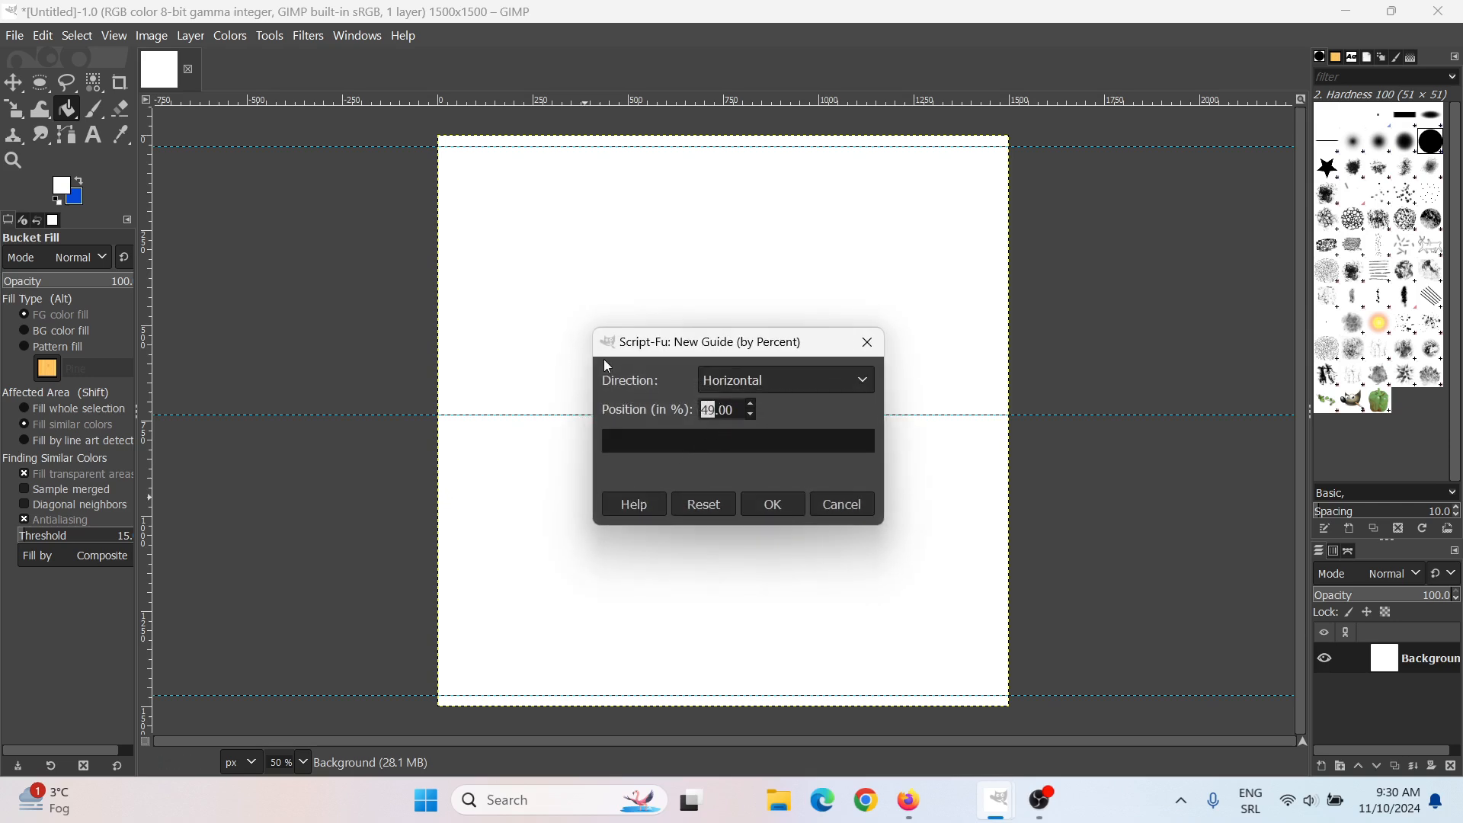
text(50)
key(Return)
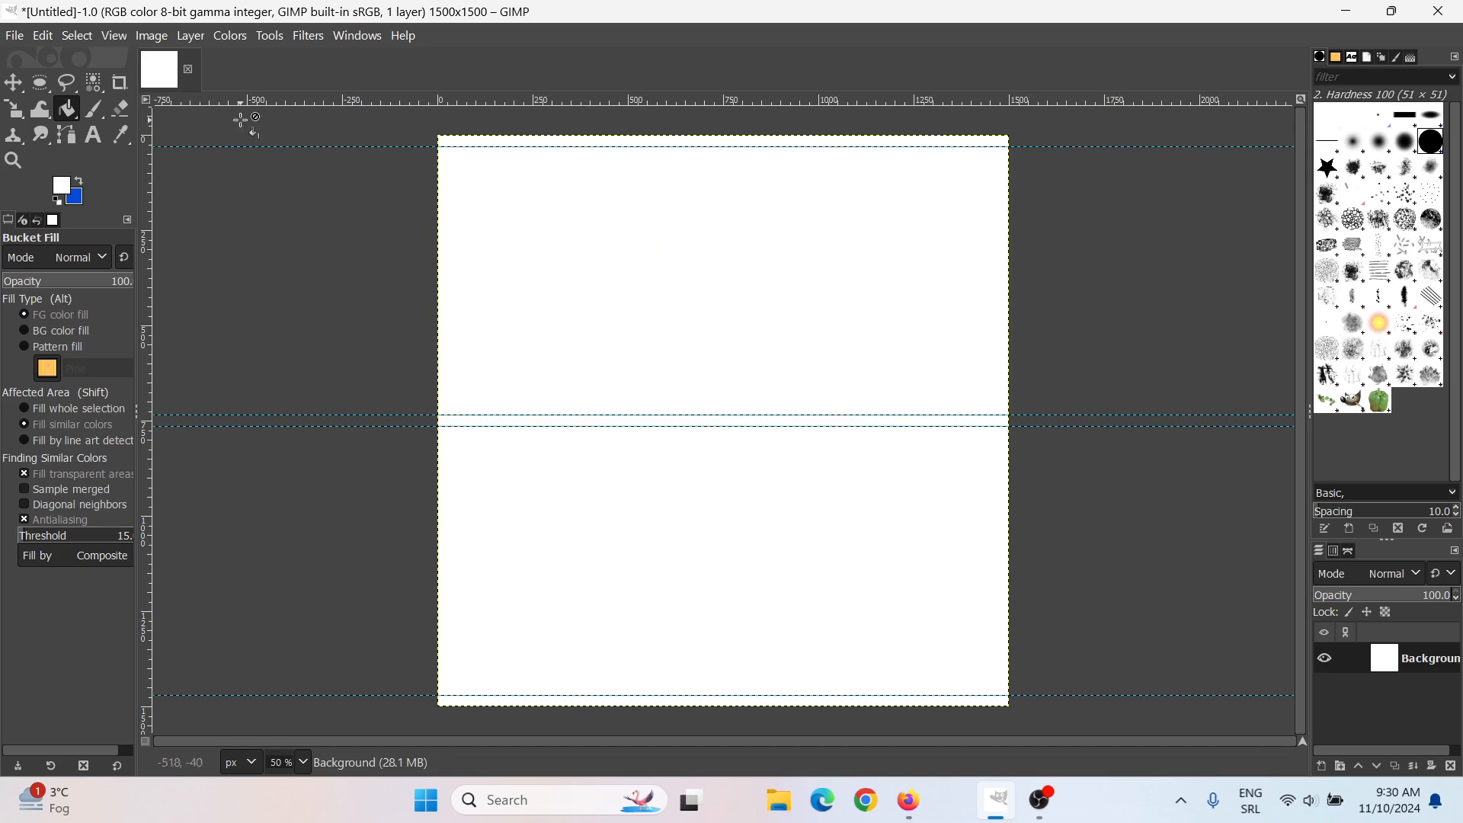
- Add a guide by percent with the direction set to Vertical and the position to 2%
click(152, 36)
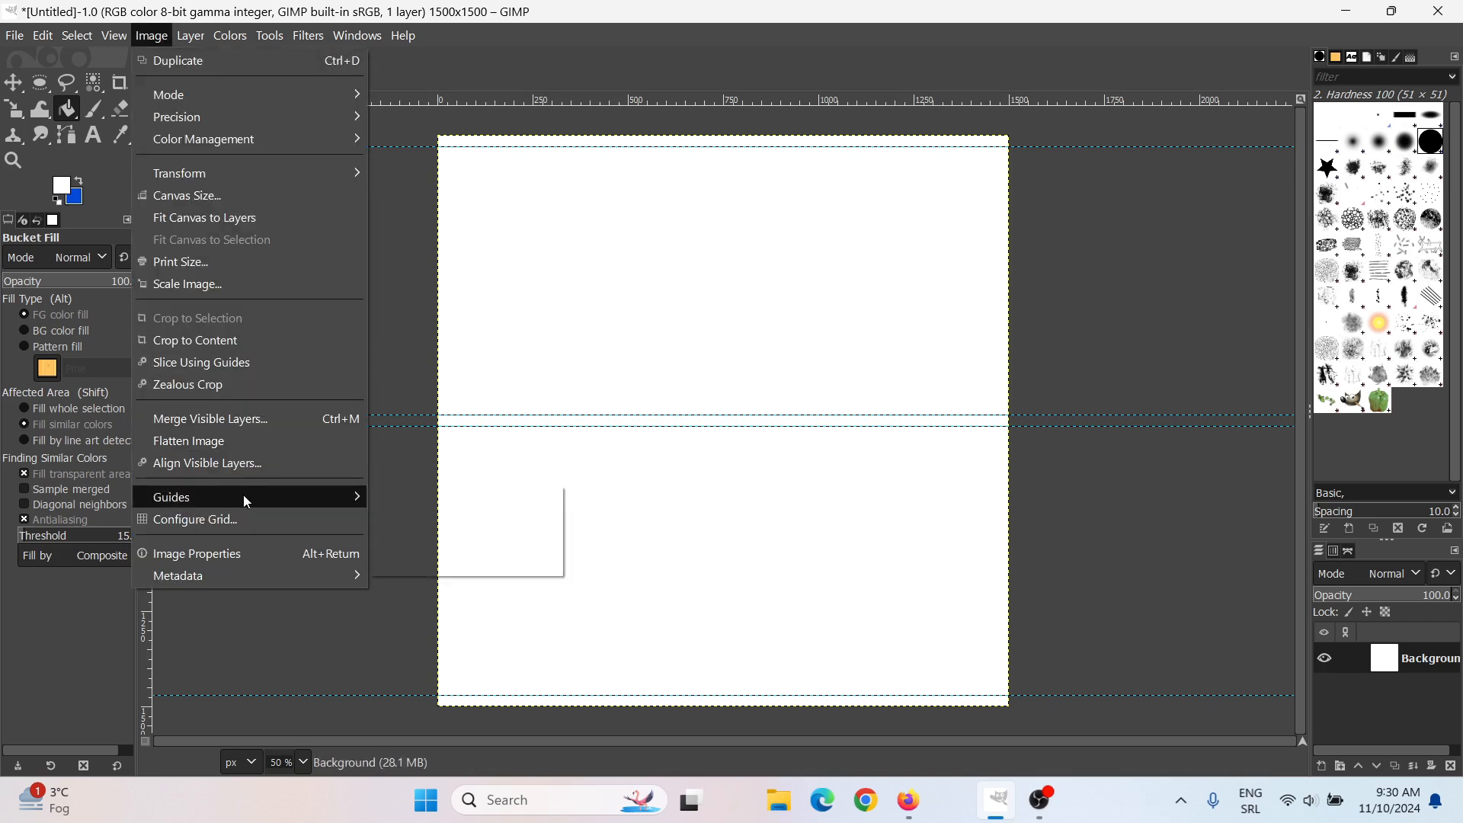
mouse_move(244, 496)
click(441, 500)
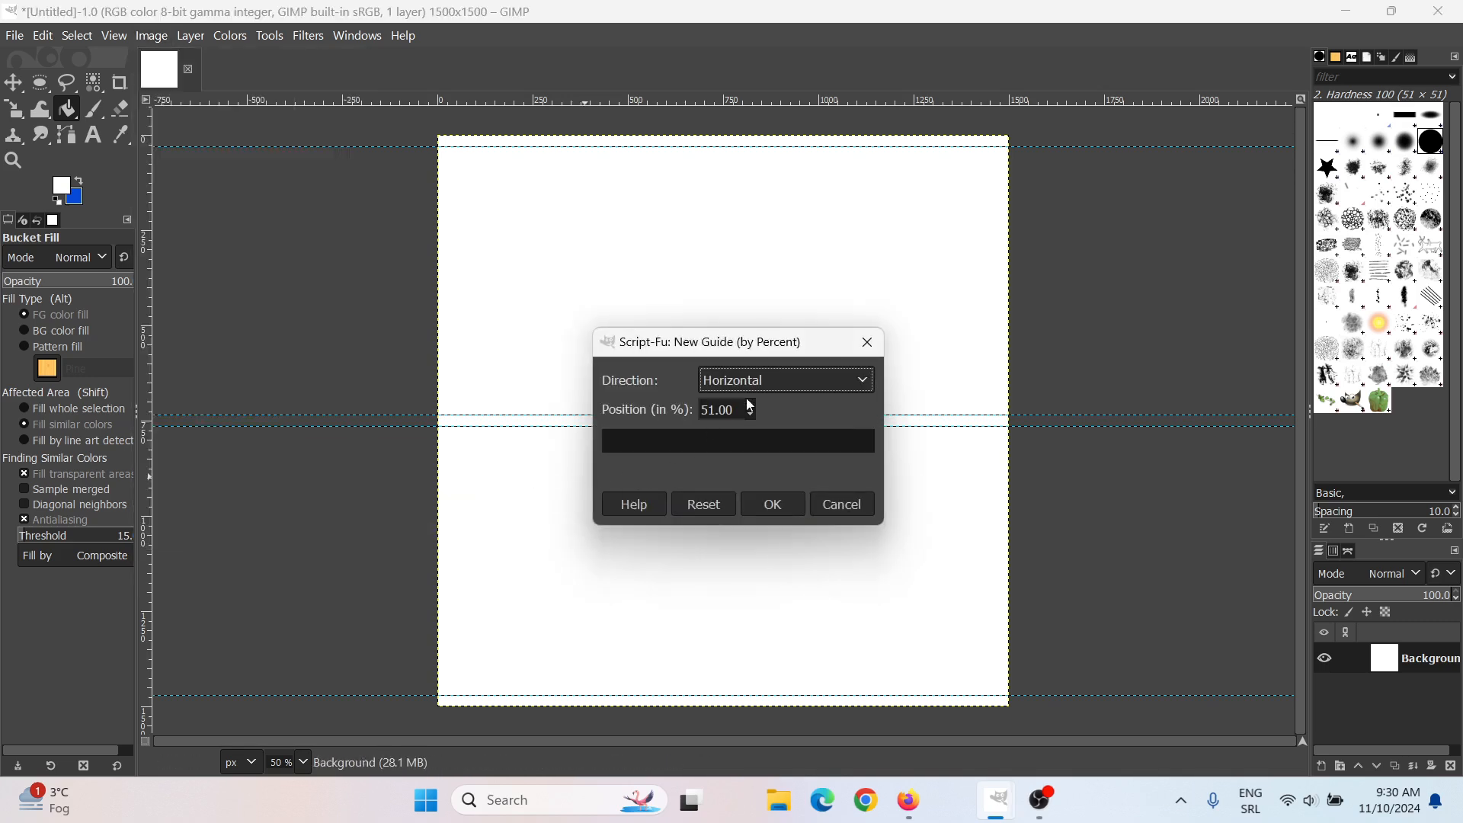
click(770, 389)
click(746, 424)
double_click(710, 411)
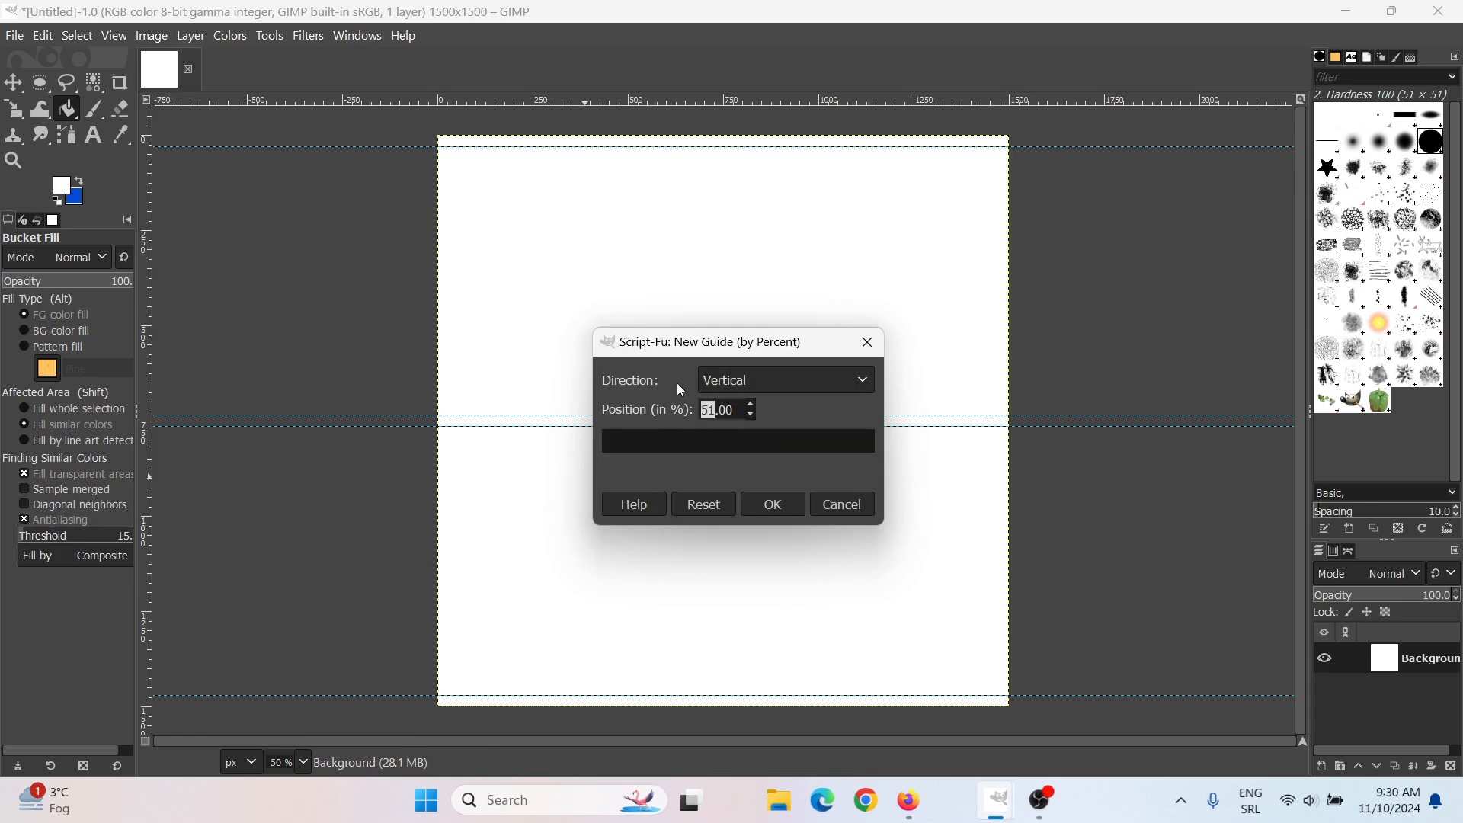
text(2)
key(Return)
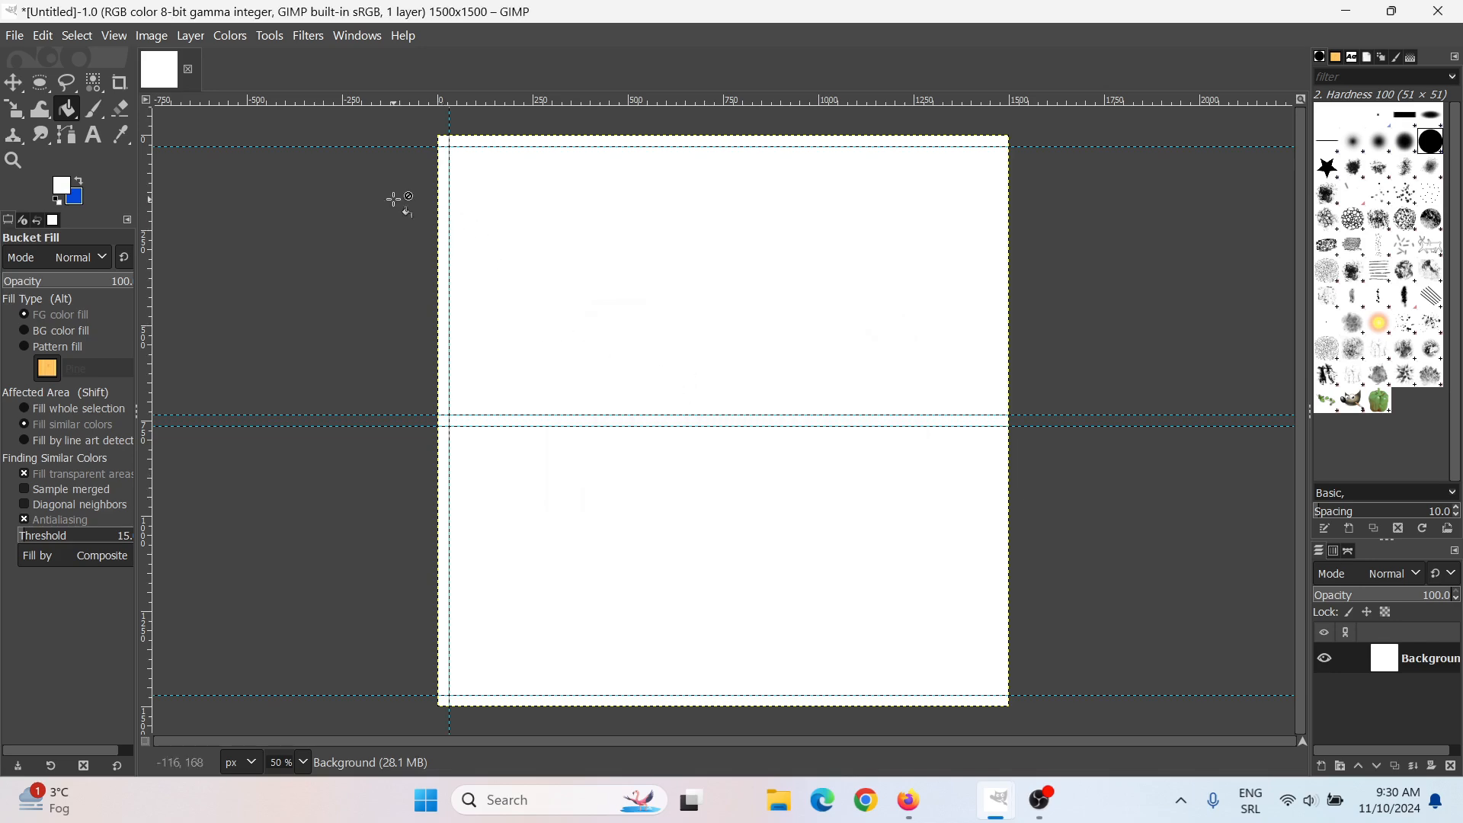
- Add a vertical guide by percent at position 98%
click(124, 36)
mouse_move(145, 38)
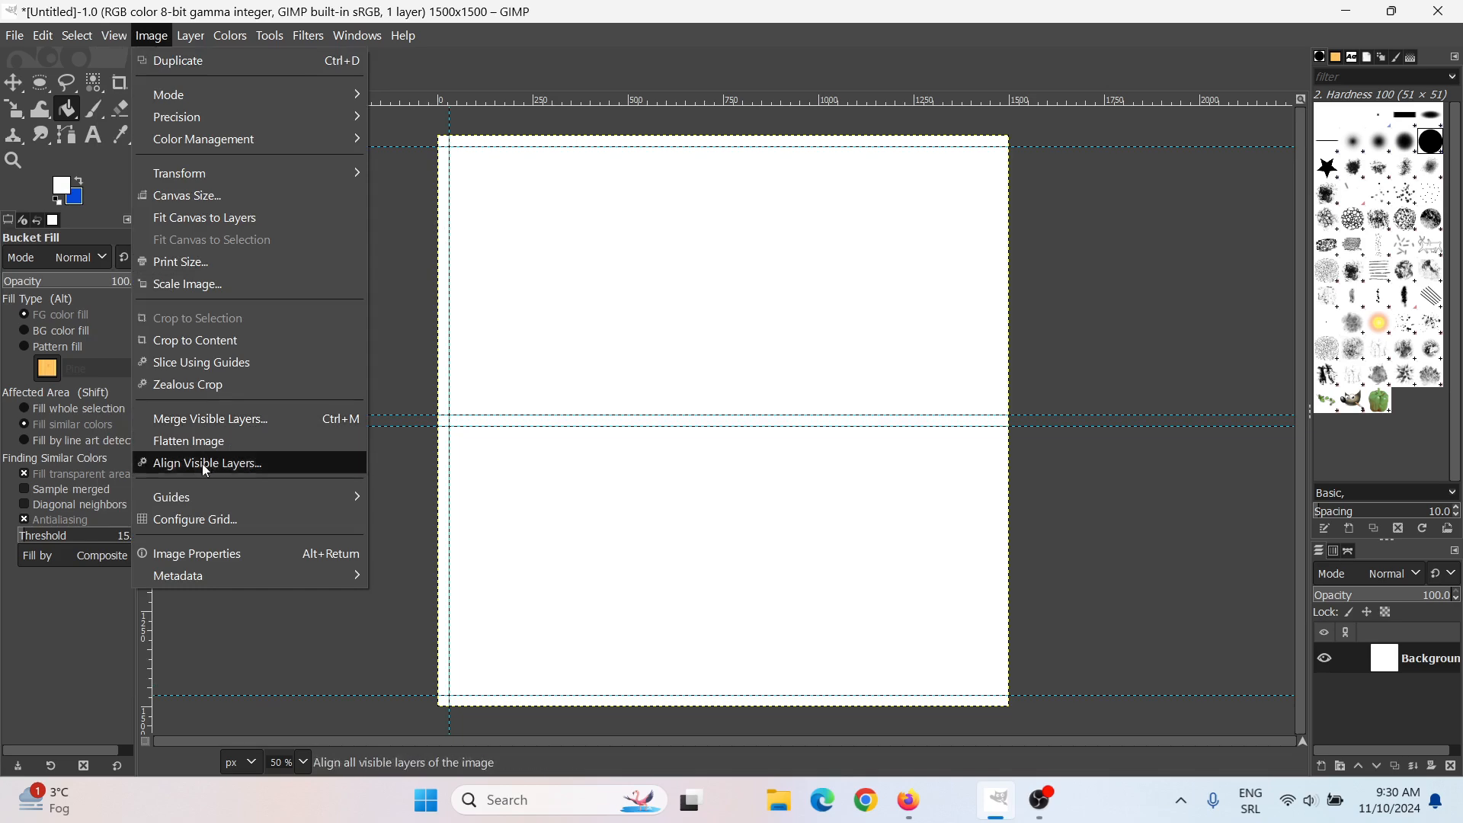
mouse_move(297, 496)
click(466, 496)
drag(710, 410, 528, 326)
text(98)
key(Return)
- Add a vertical guide by percent at position 49%
click(152, 36)
click(461, 496)
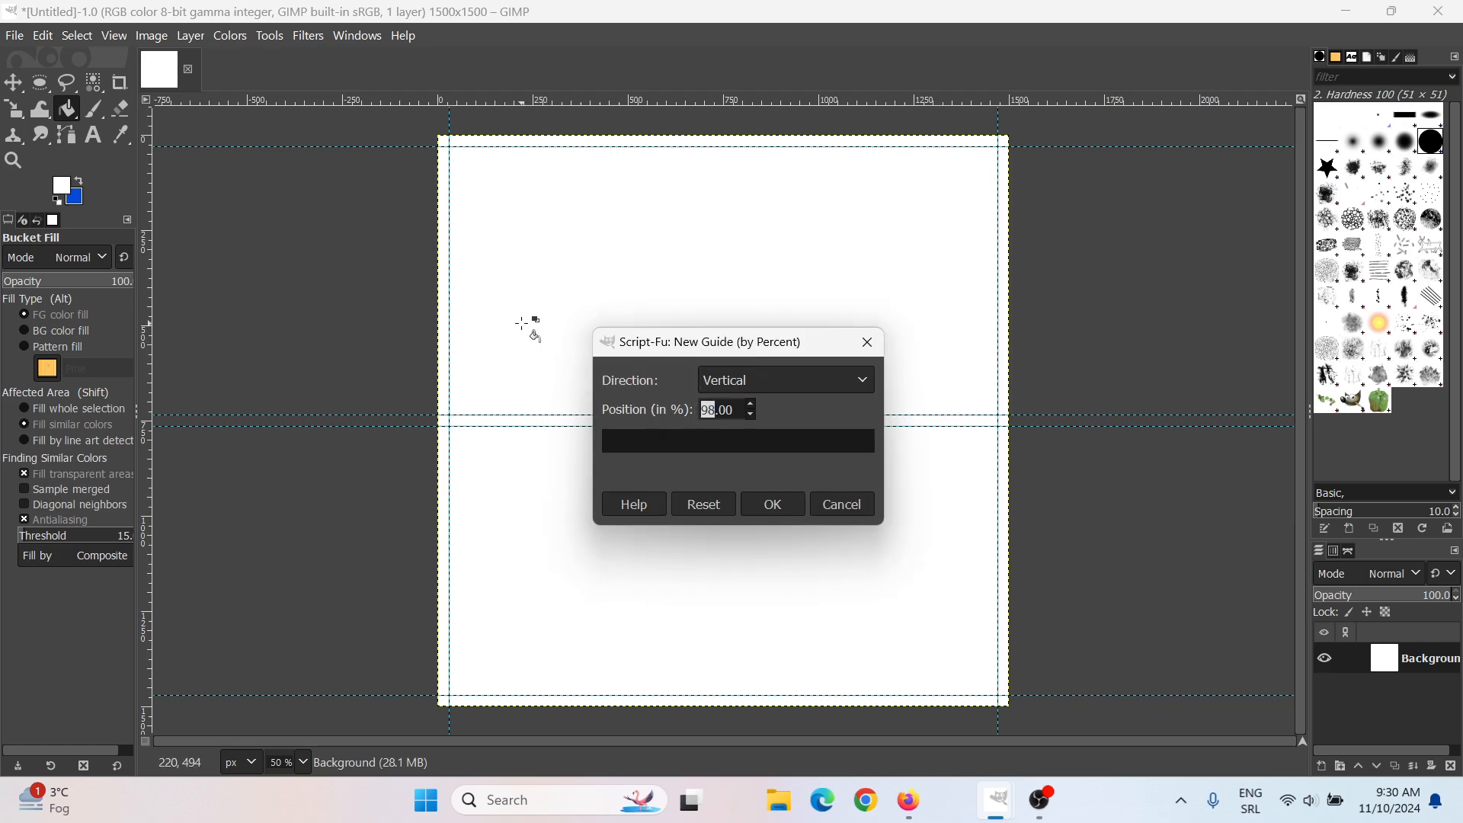
text(50)
key(Return)
- Add a vertical guide by percent at position 51%, just beside the one at 49%
click(151, 35)
mouse_move(259, 496)
click(467, 496)
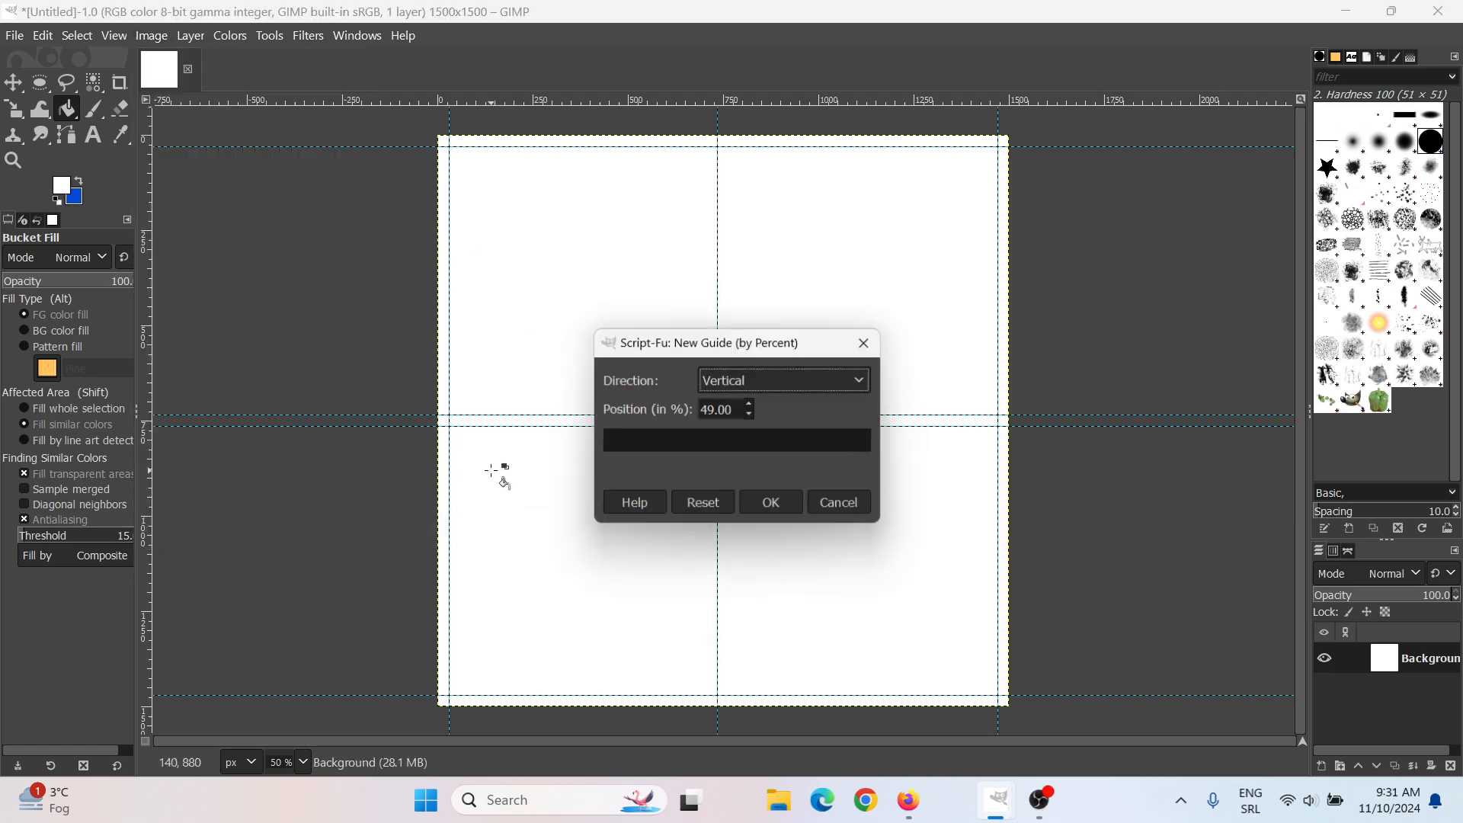
drag(717, 410, 596, 335)
text(51)
key(Return)
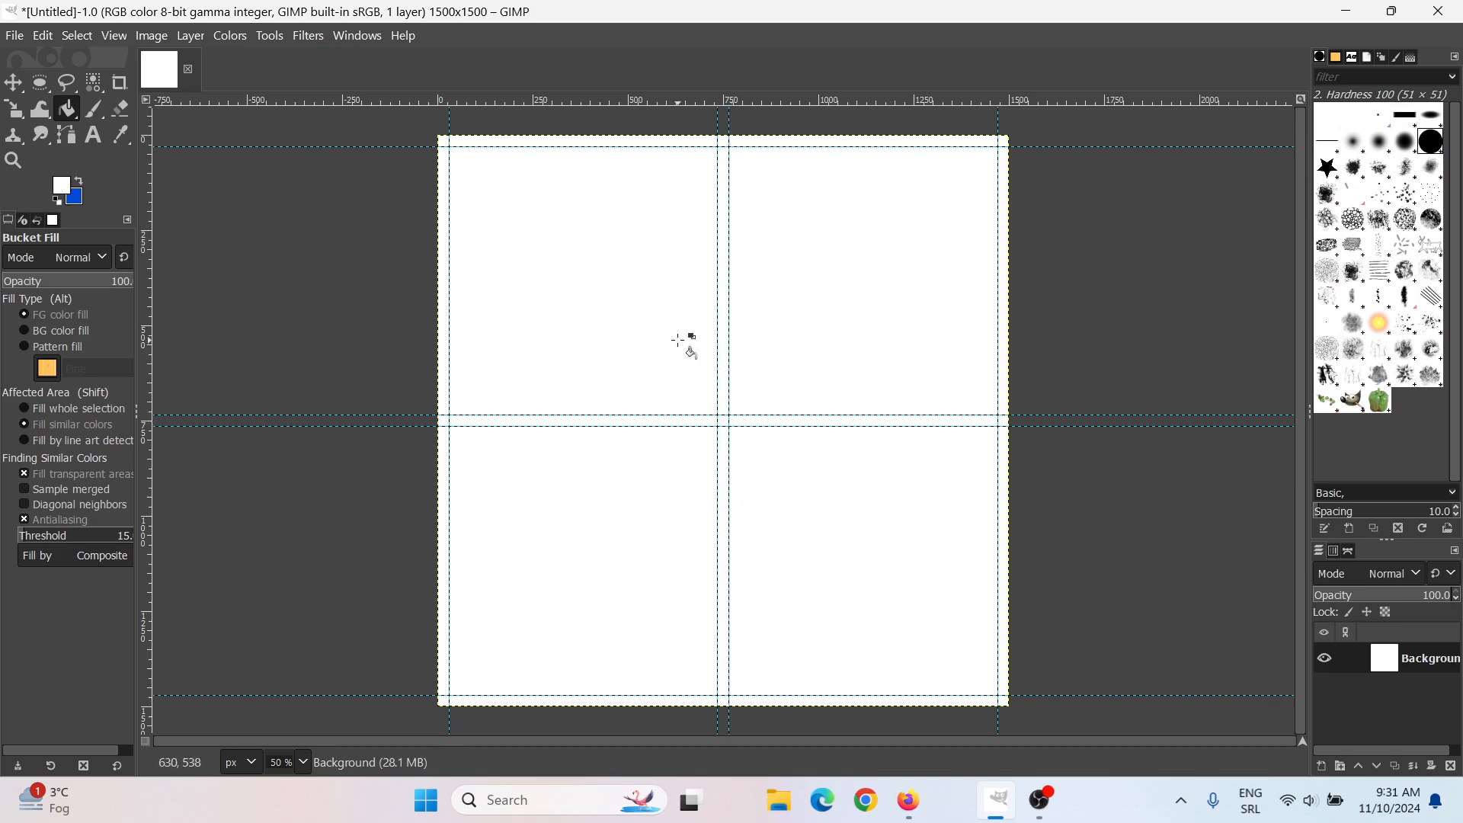
- Open all four pexels-olly JPG photos from the Desktop folder "for video" as layers
click(17, 37)
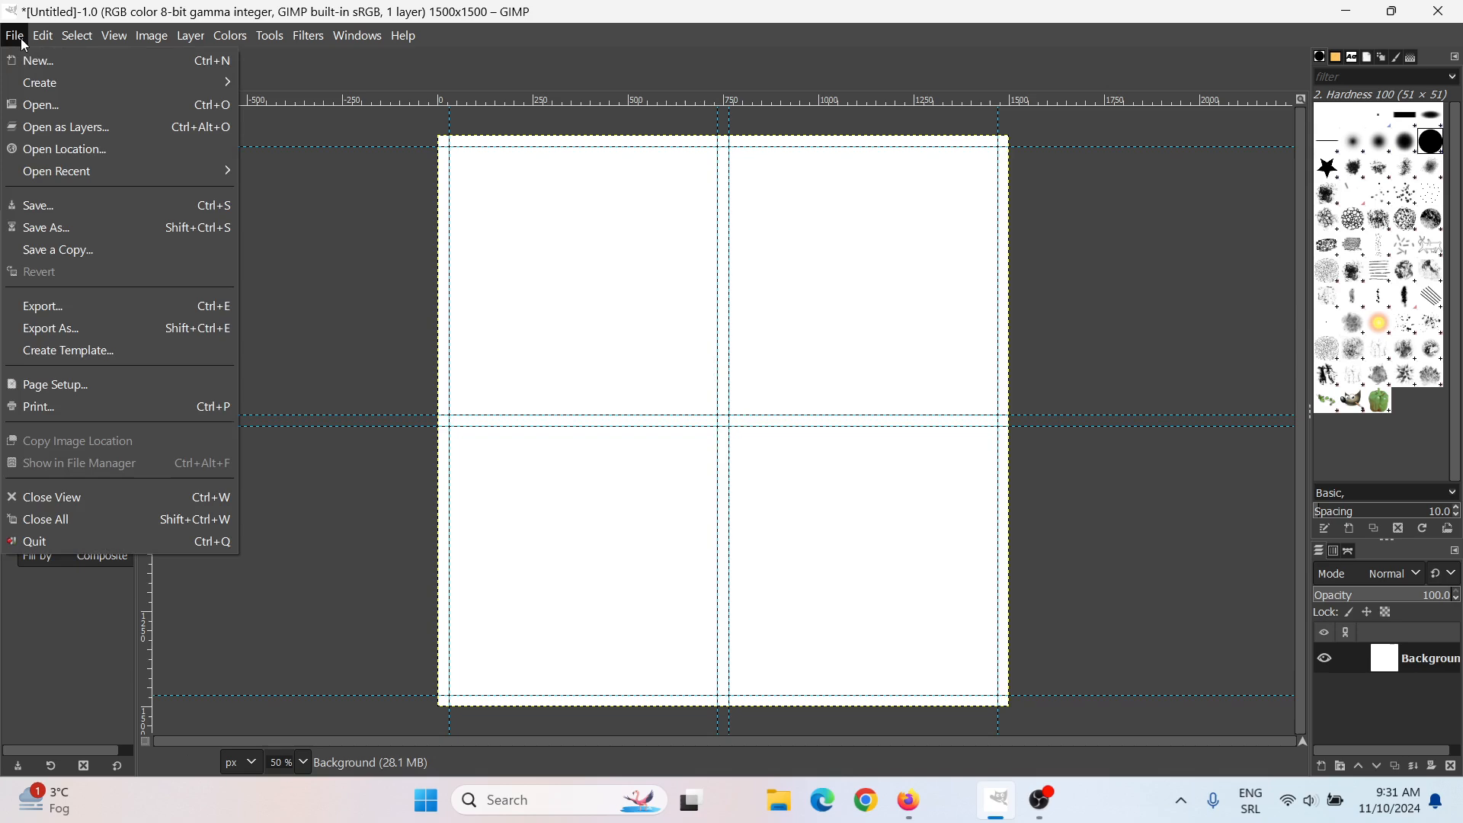
click(66, 130)
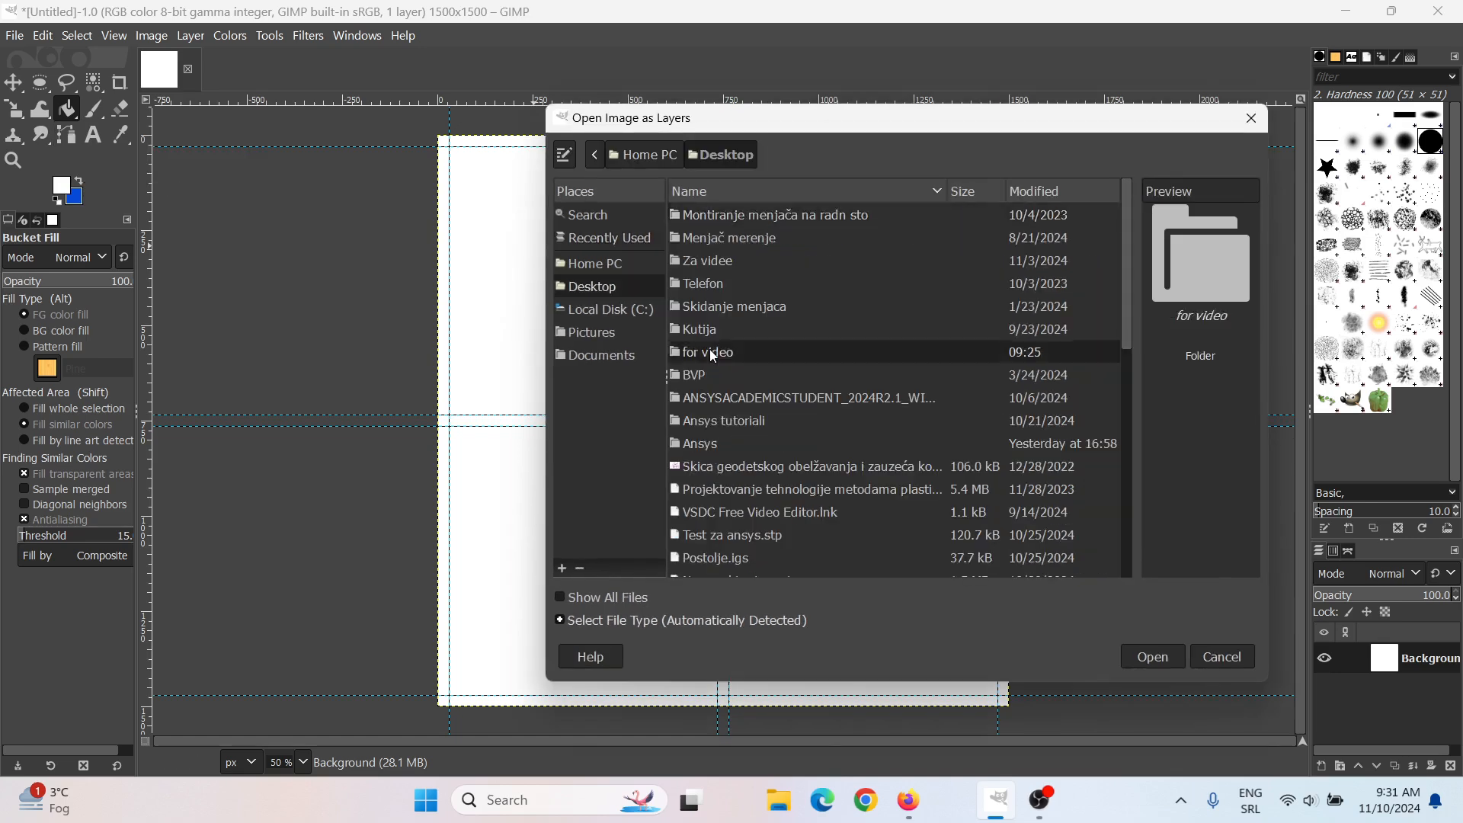
double_click(710, 349)
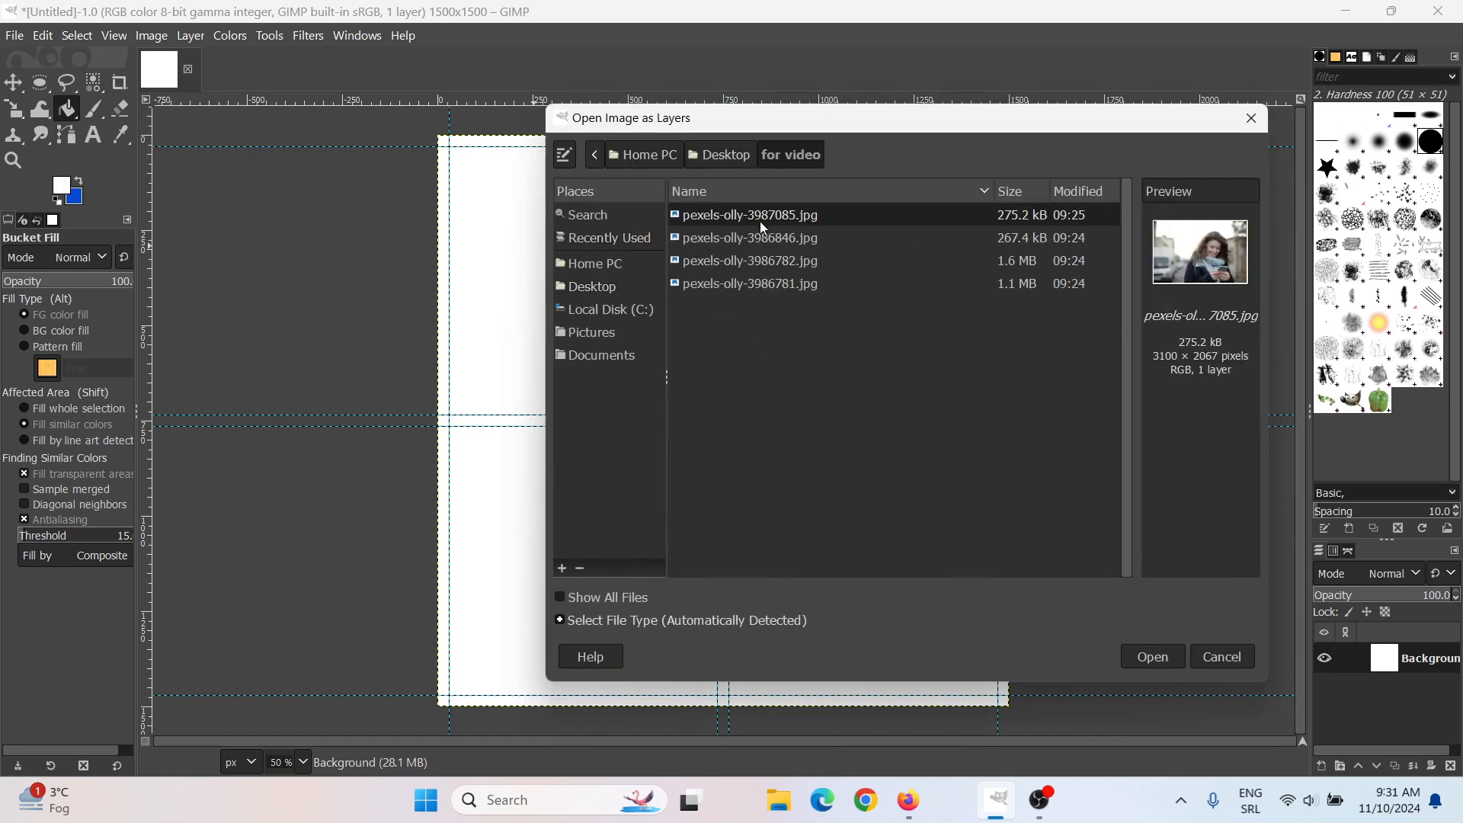
drag(762, 216, 786, 283)
click(1151, 656)
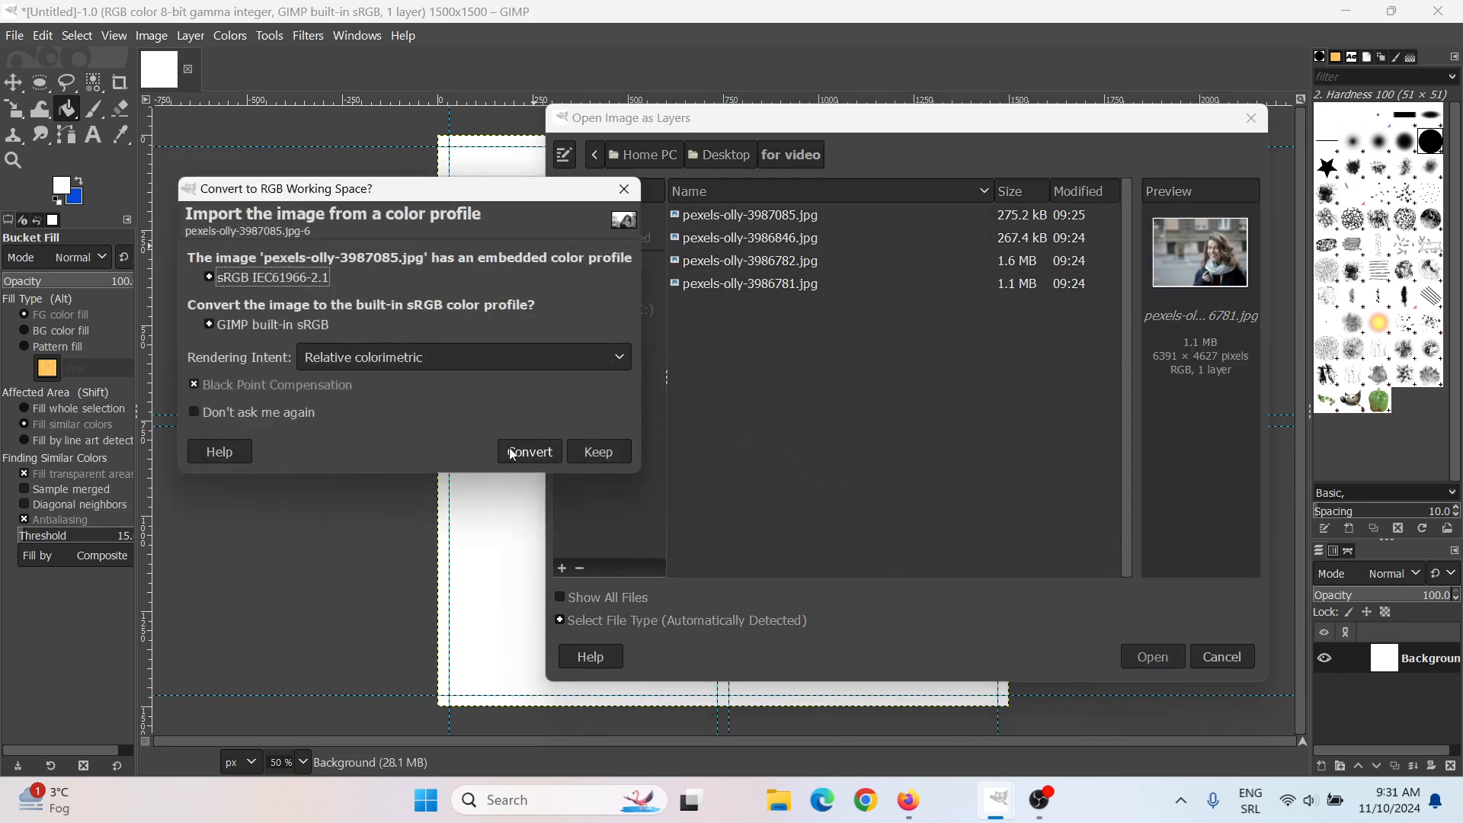
- Convert each of the imported photos to the GIMP built-in sRGB color profile
click(512, 454)
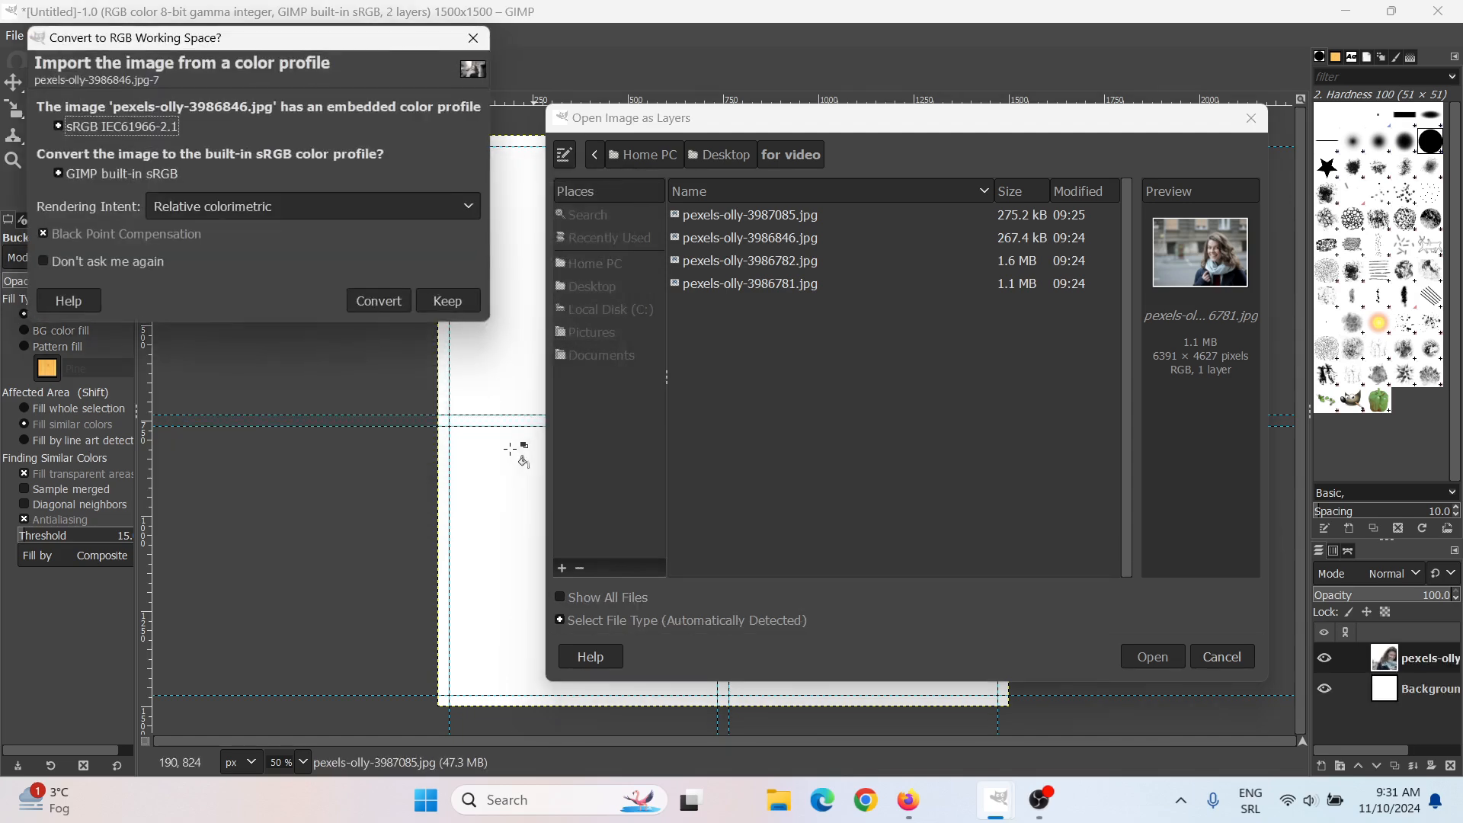
click(371, 302)
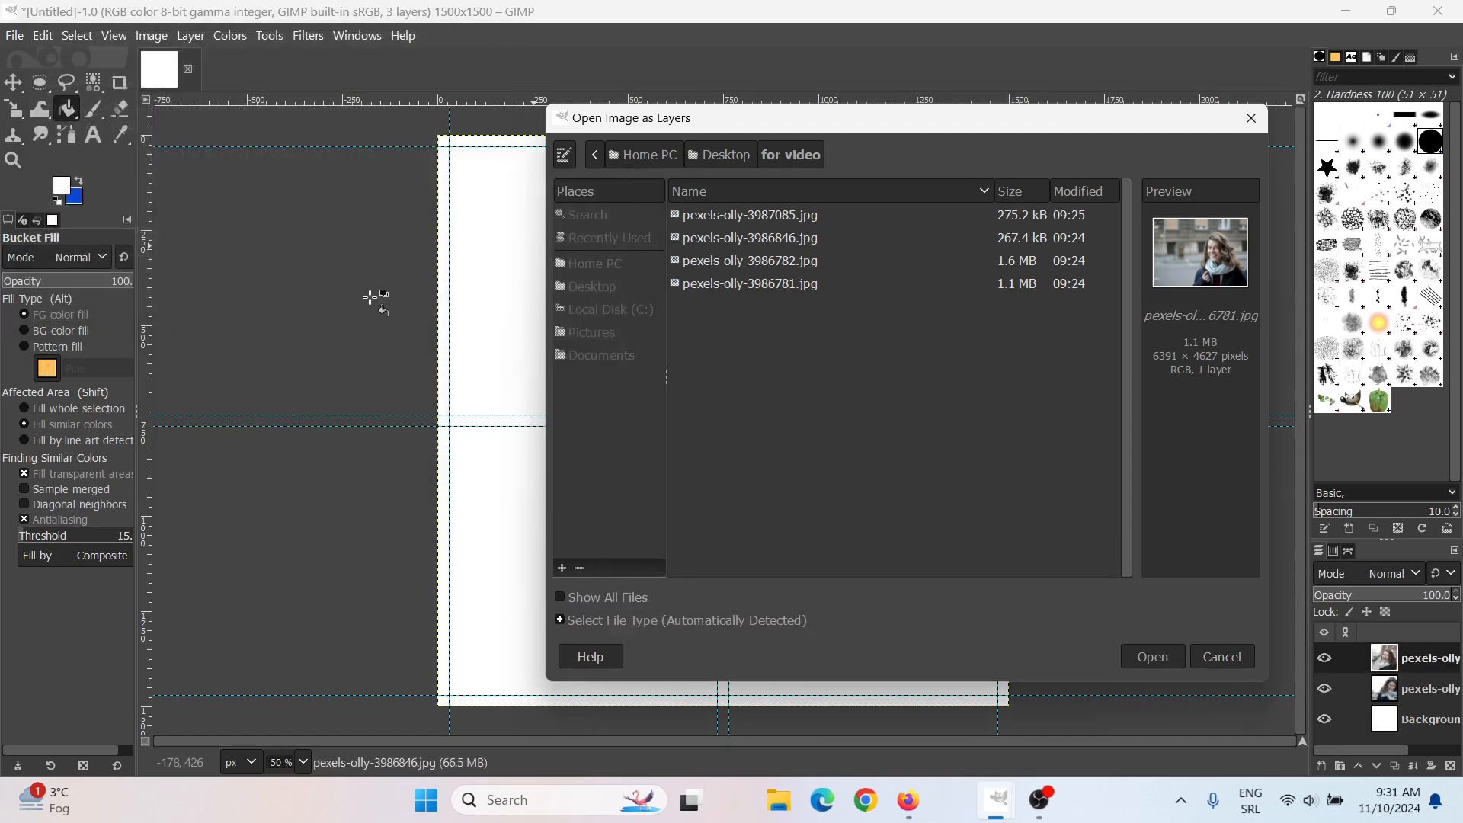
click(404, 324)
click(430, 352)
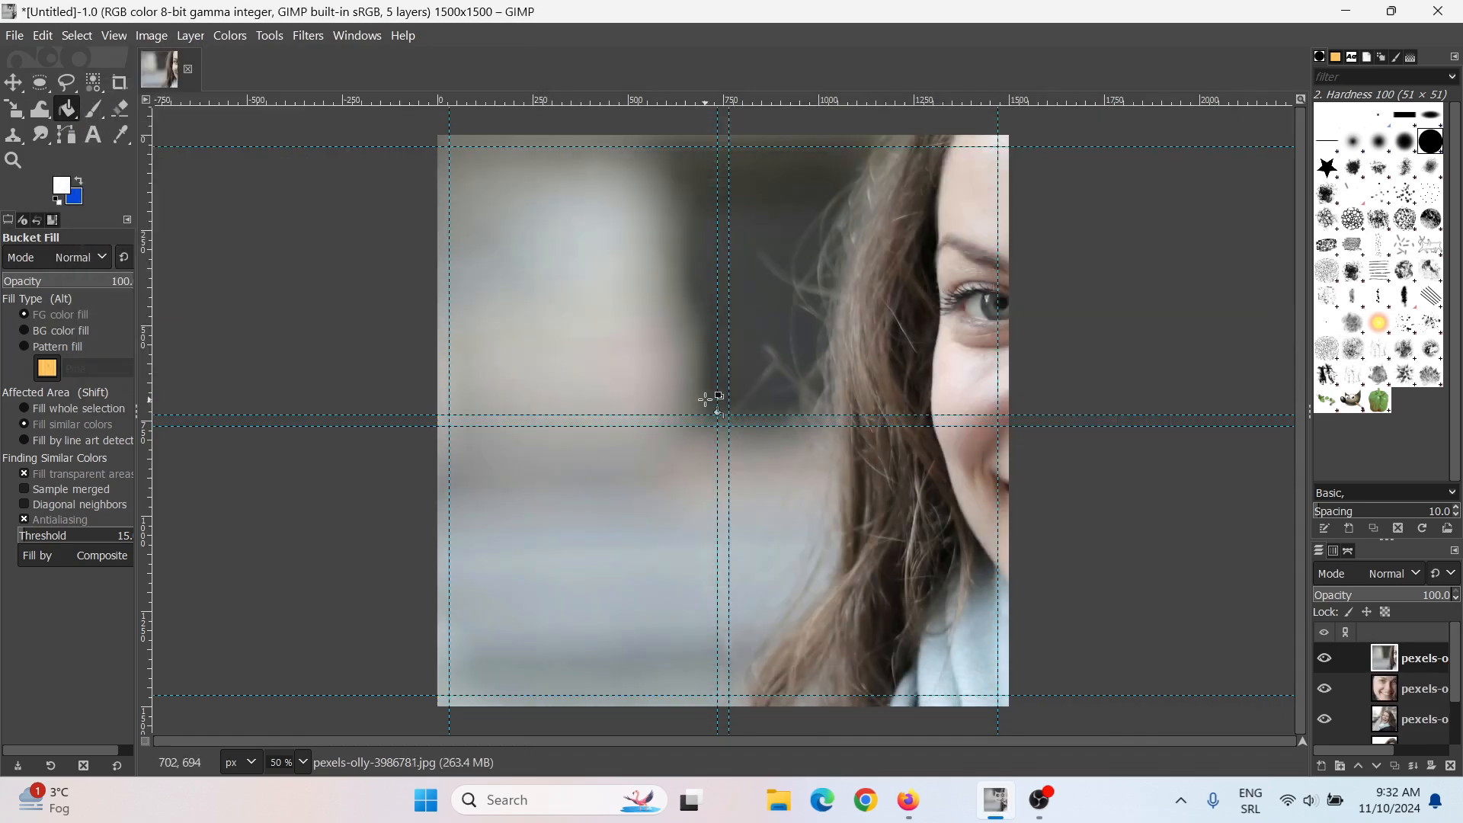
- Hide the three lower photo layers, keeping pexels-olly-3986781.jpg and the white background visible
click(1325, 690)
scroll(1456, 702, down, 1)
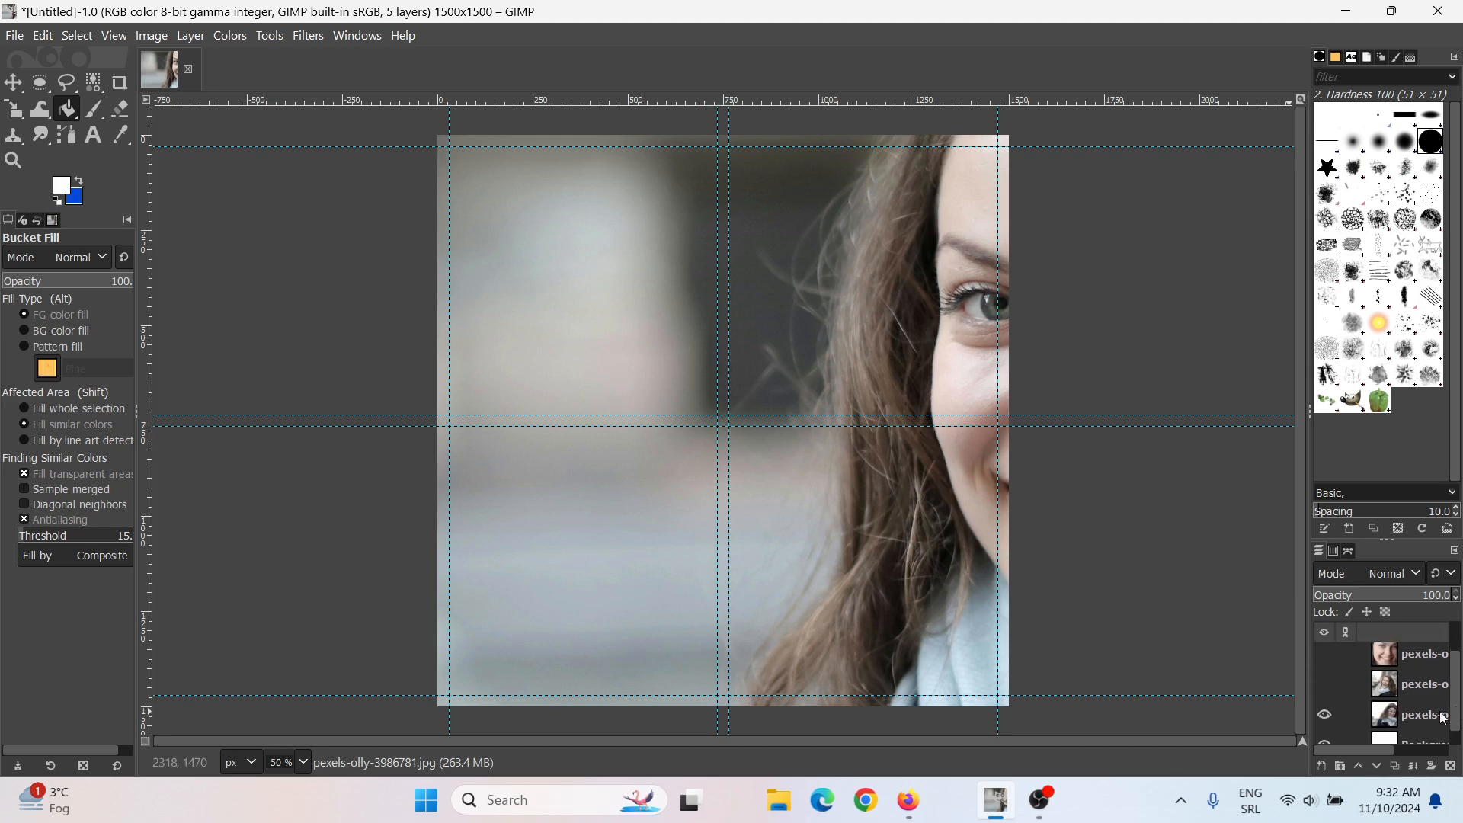
scroll(1424, 709, up, 1)
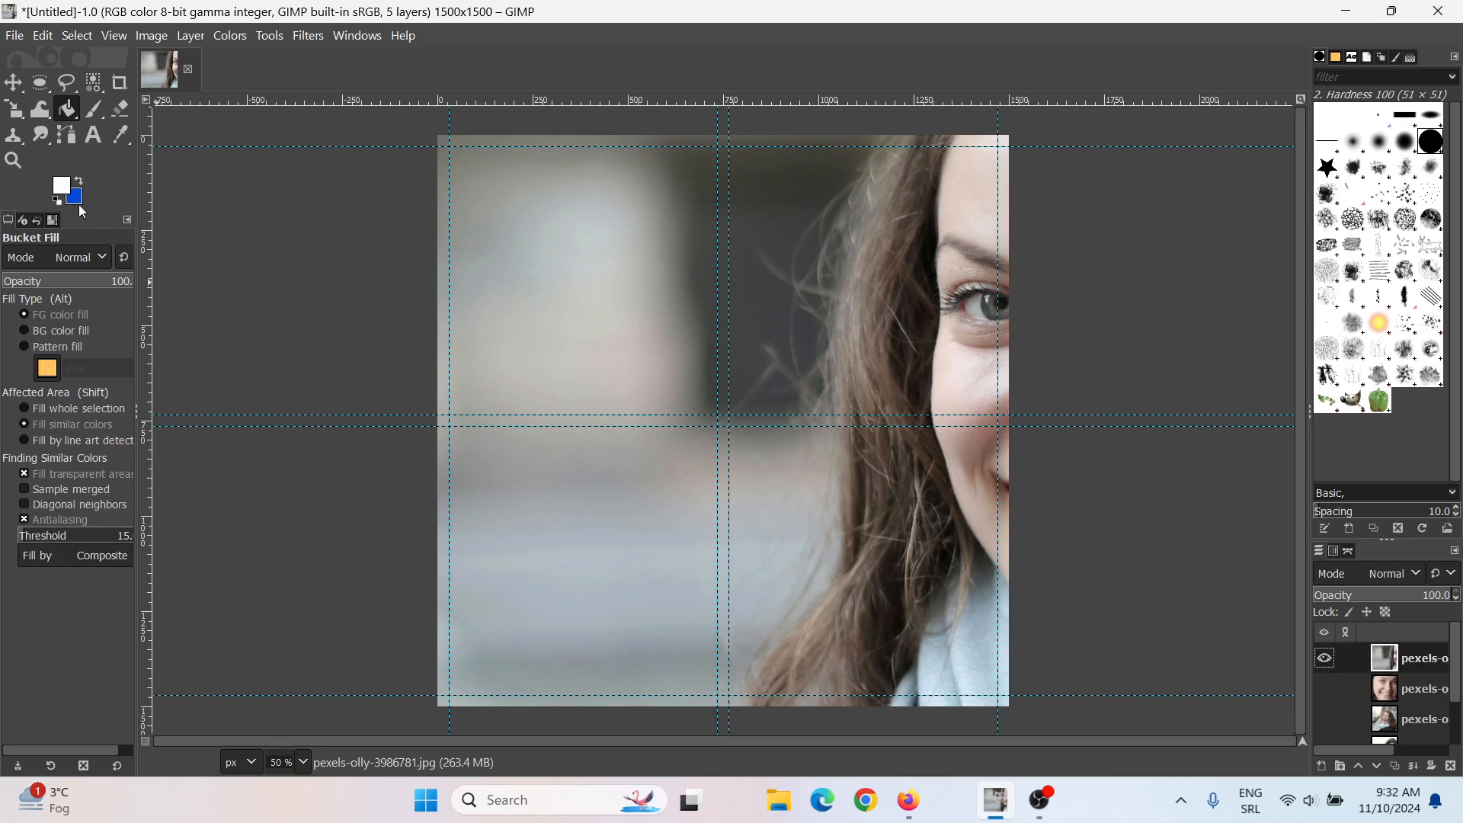
- Scale the pexels-olly-3986781.jpg layer proportionally to about 983 × 712 px, positioned over the upper-left grid cell
click(10, 109)
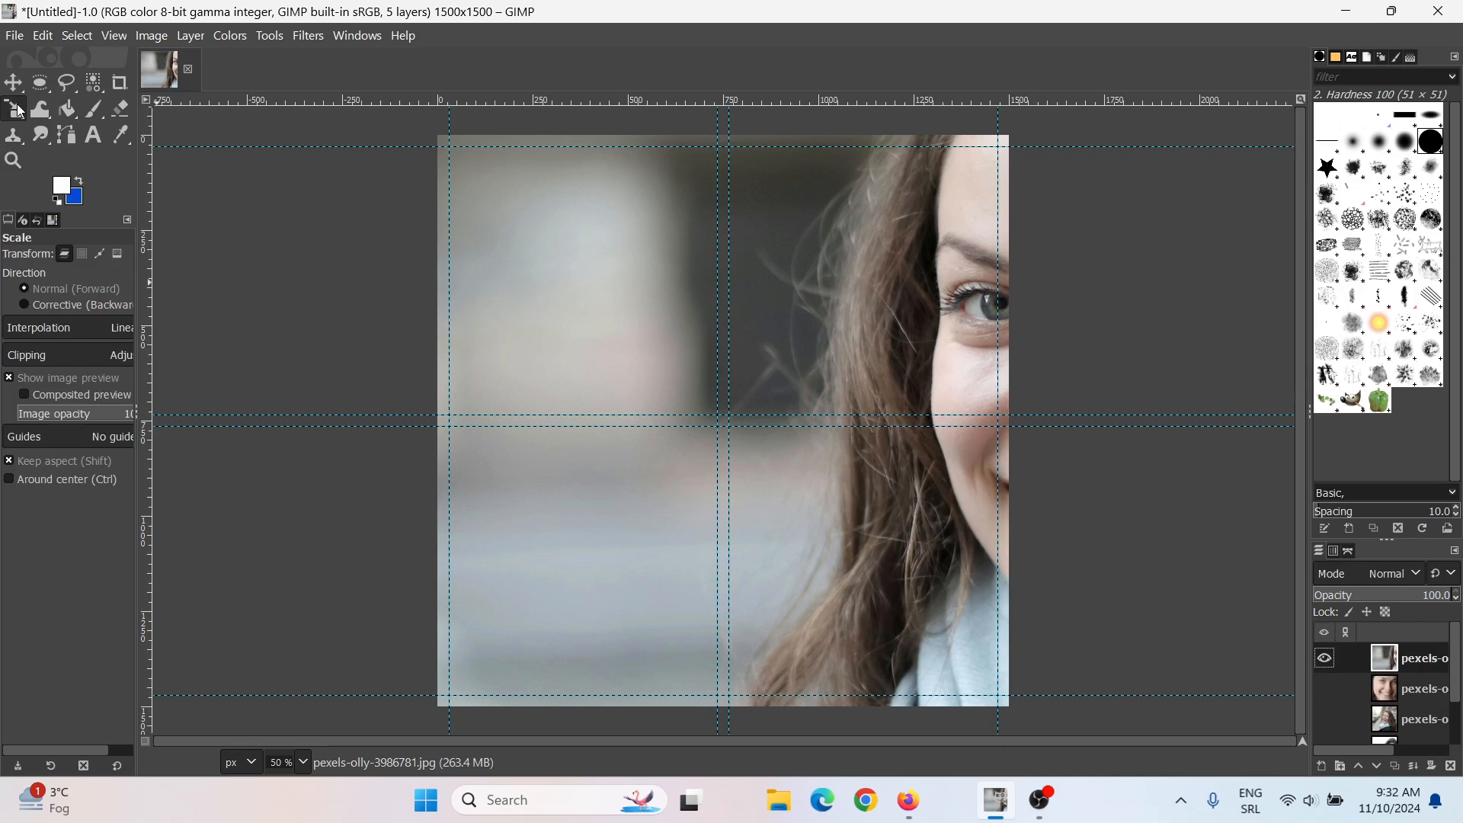
click(660, 336)
drag(1025, 652, 531, 320)
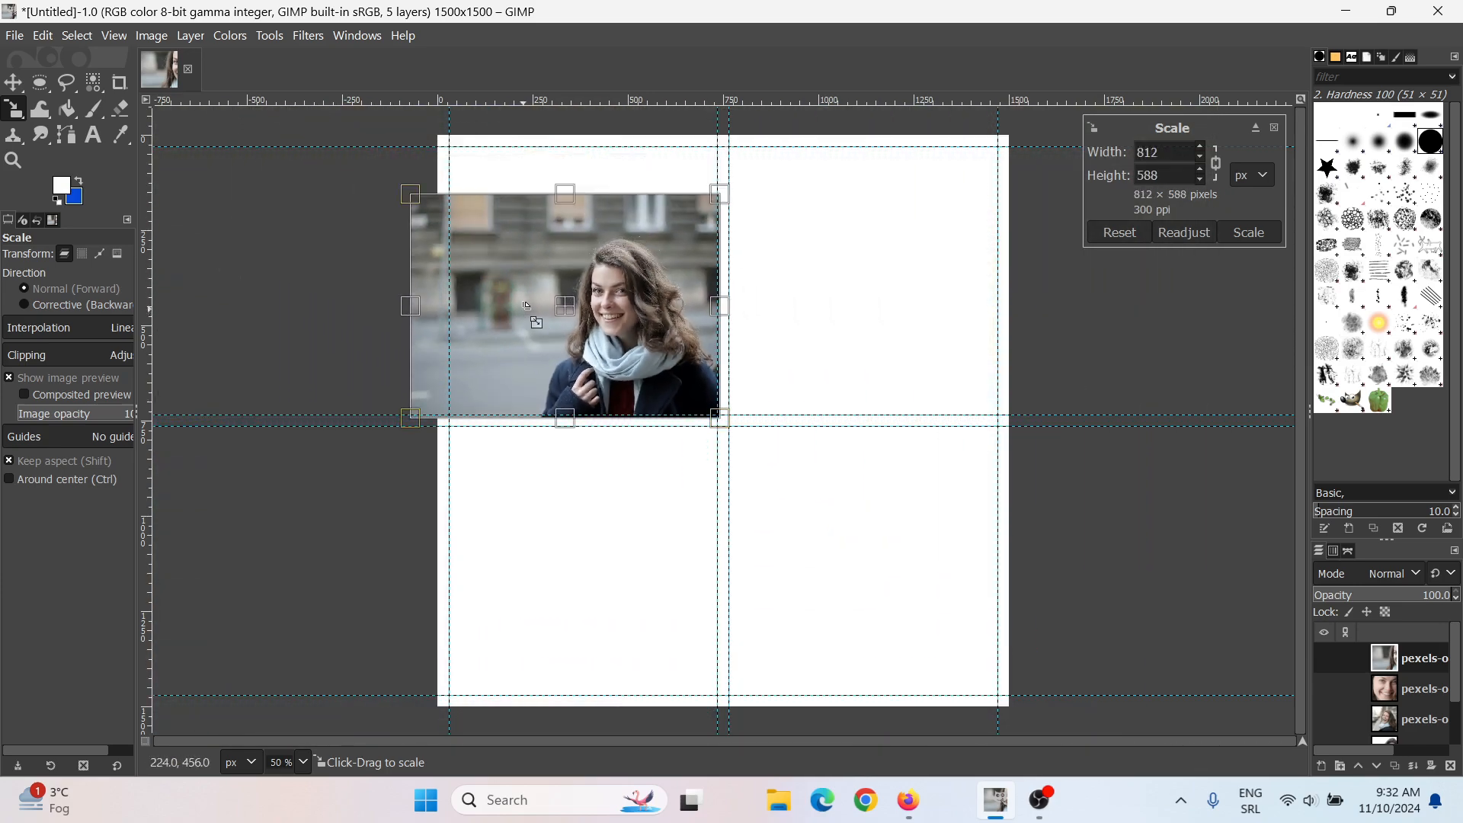
drag(526, 305, 470, 152)
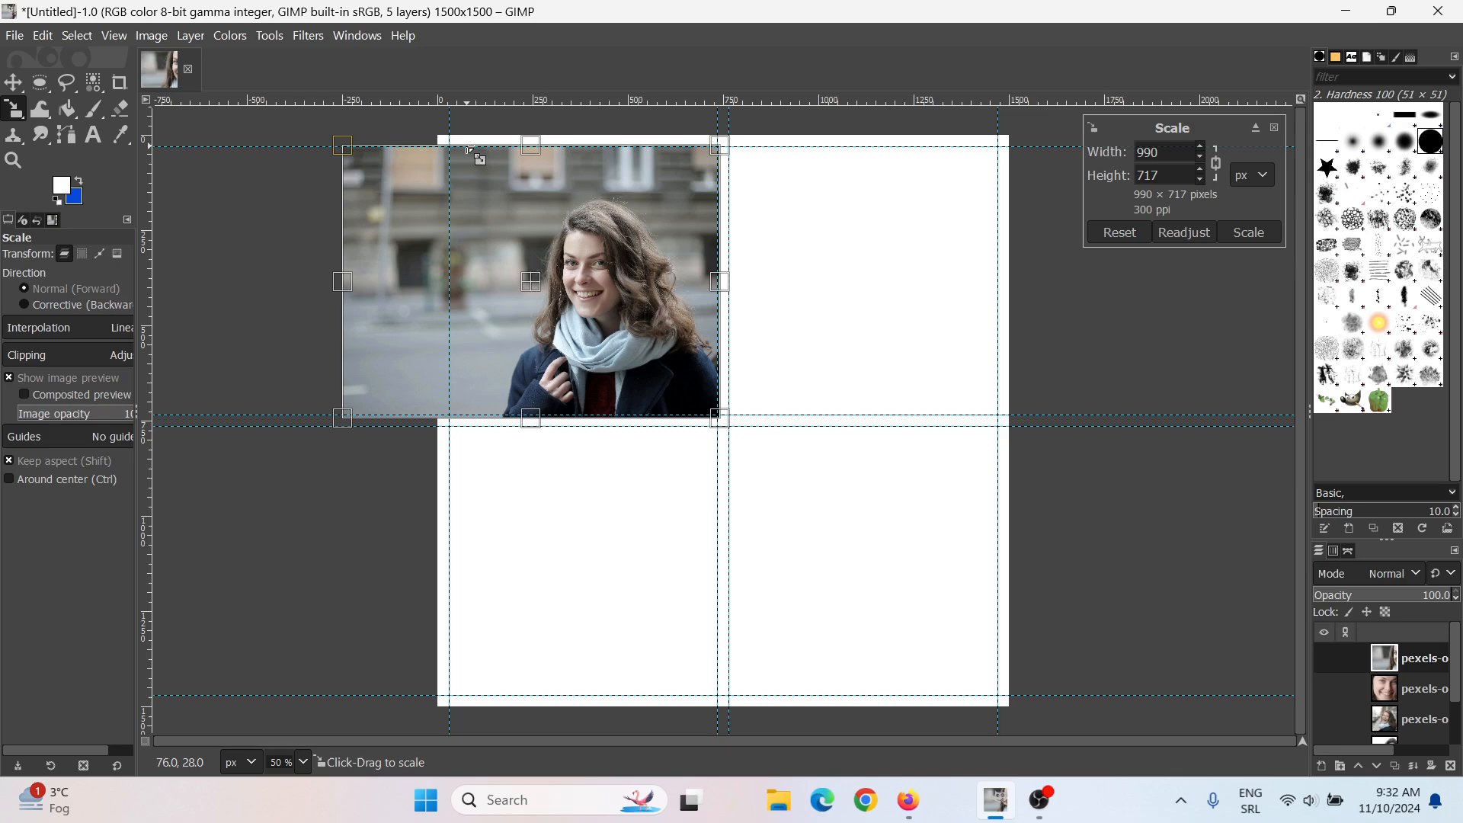
drag(726, 419, 719, 417)
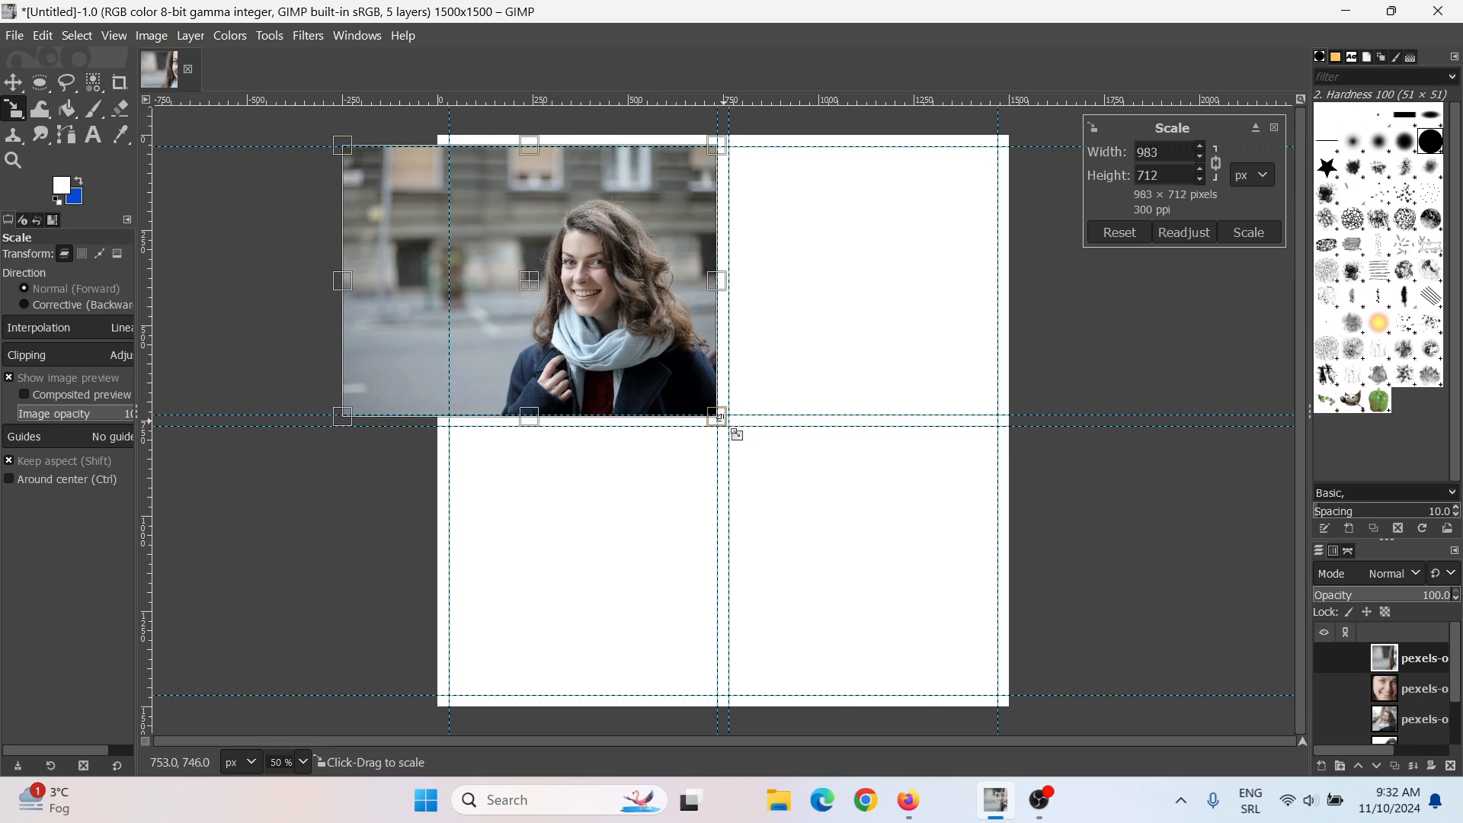
click(1249, 232)
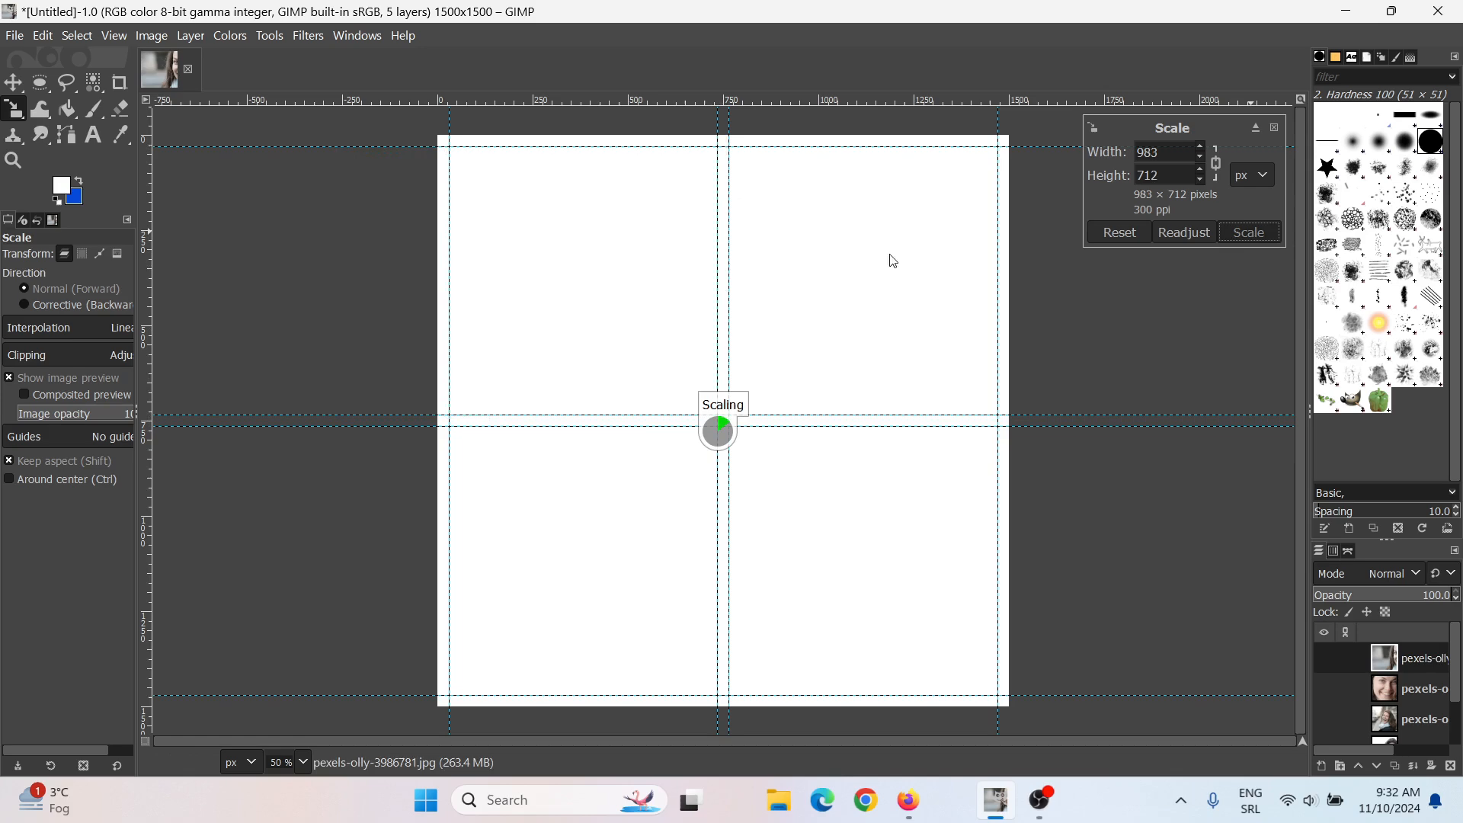
- Crop the current layer only to the upper-left cell's guides, about 703 × 705 px at position 30, 30
click(119, 86)
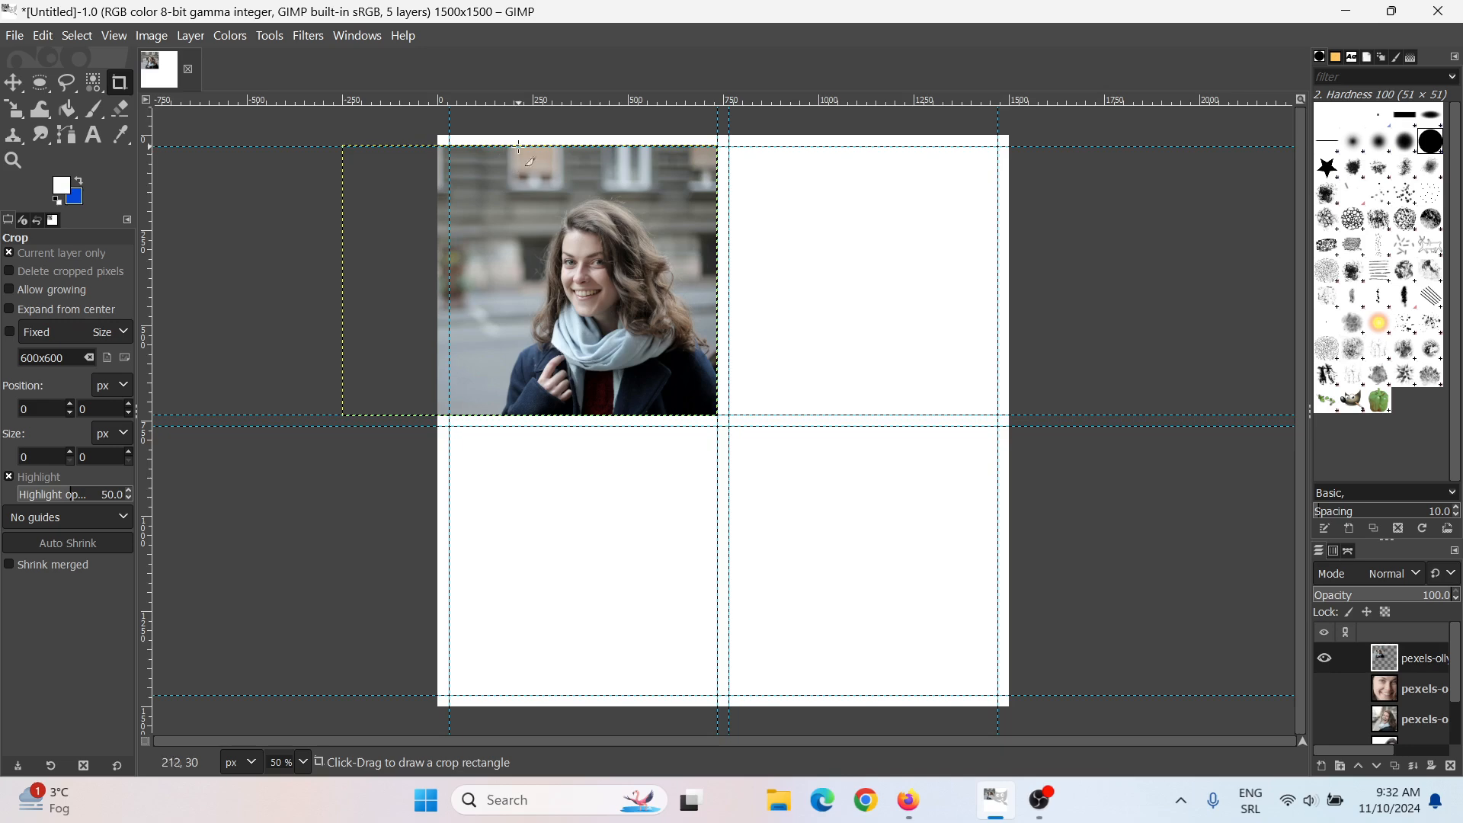
drag(449, 147, 718, 416)
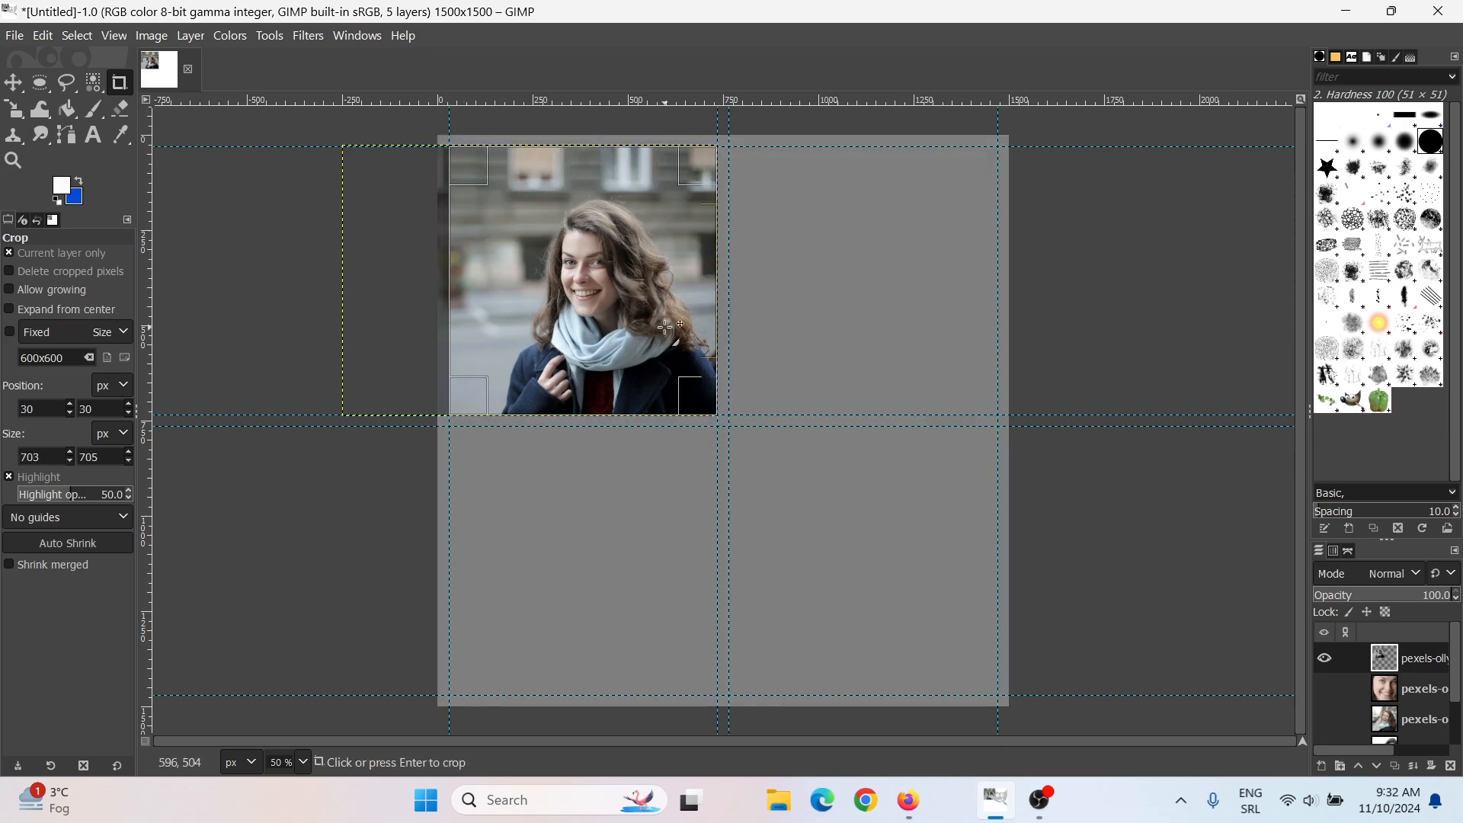
key(Escape)
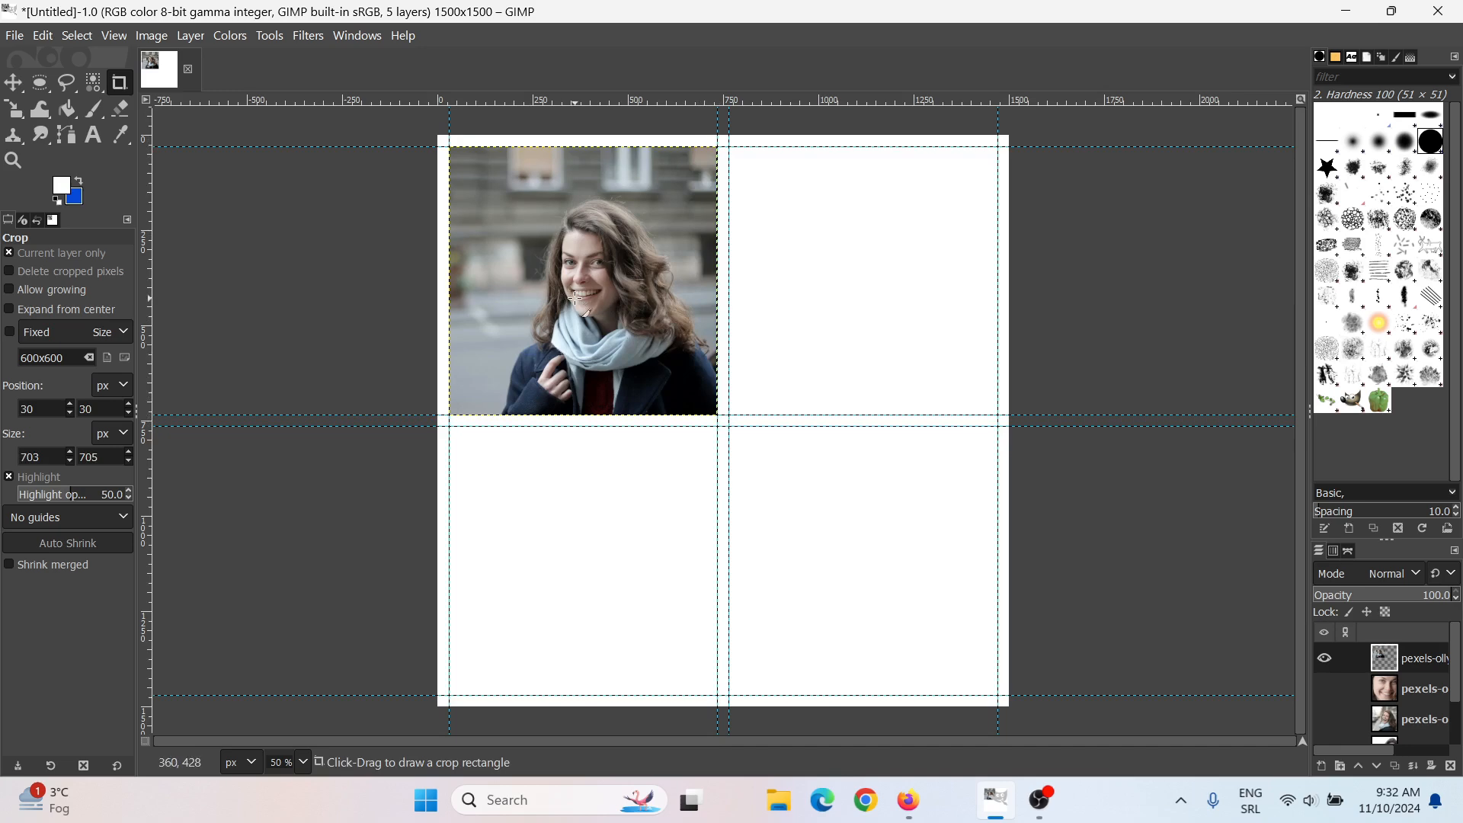
- Show the second photo layer, hide the cropped first one, and make the second layer active for scaling
click(1327, 691)
click(1325, 662)
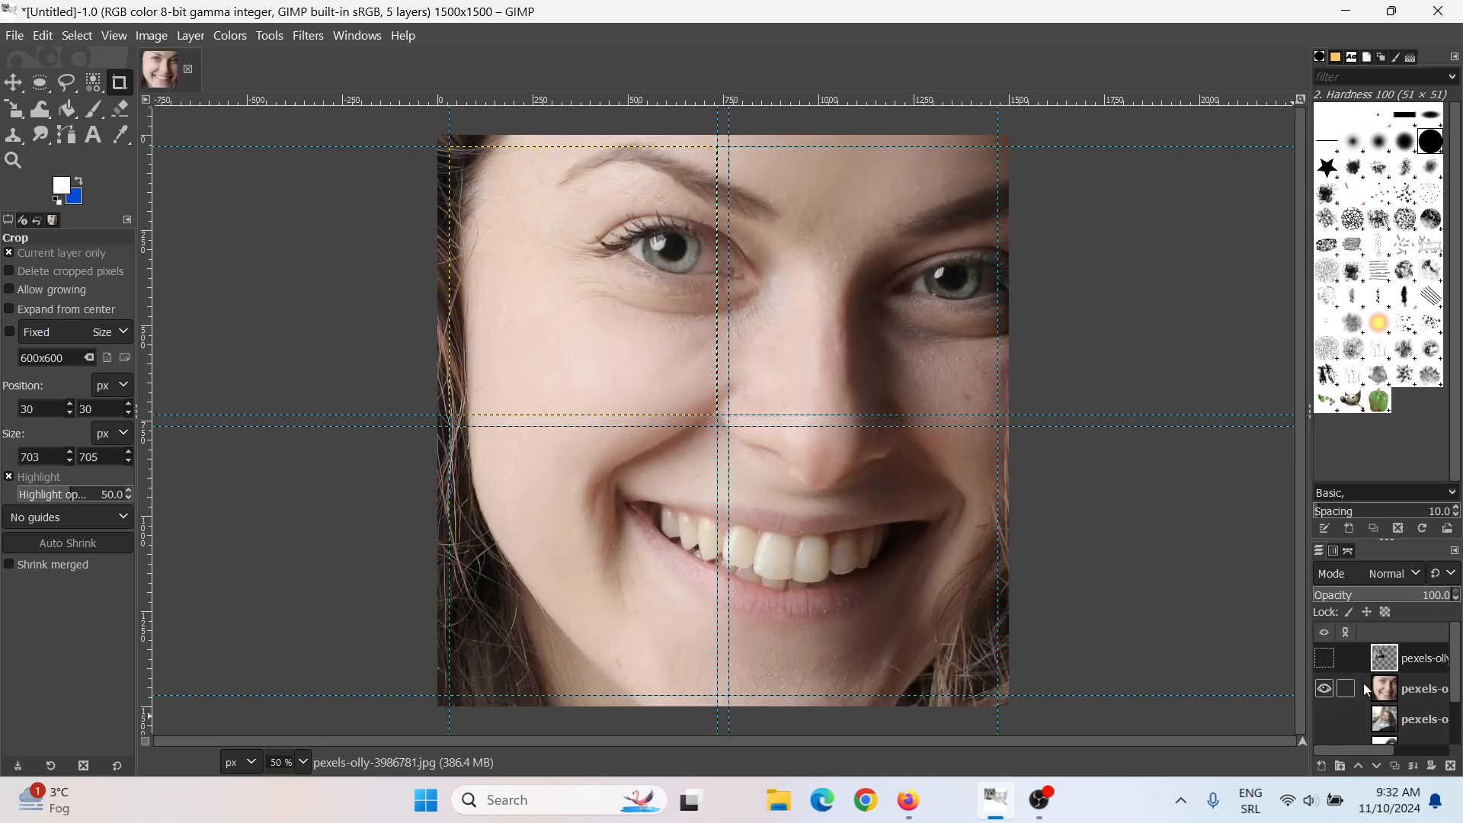
click(23, 113)
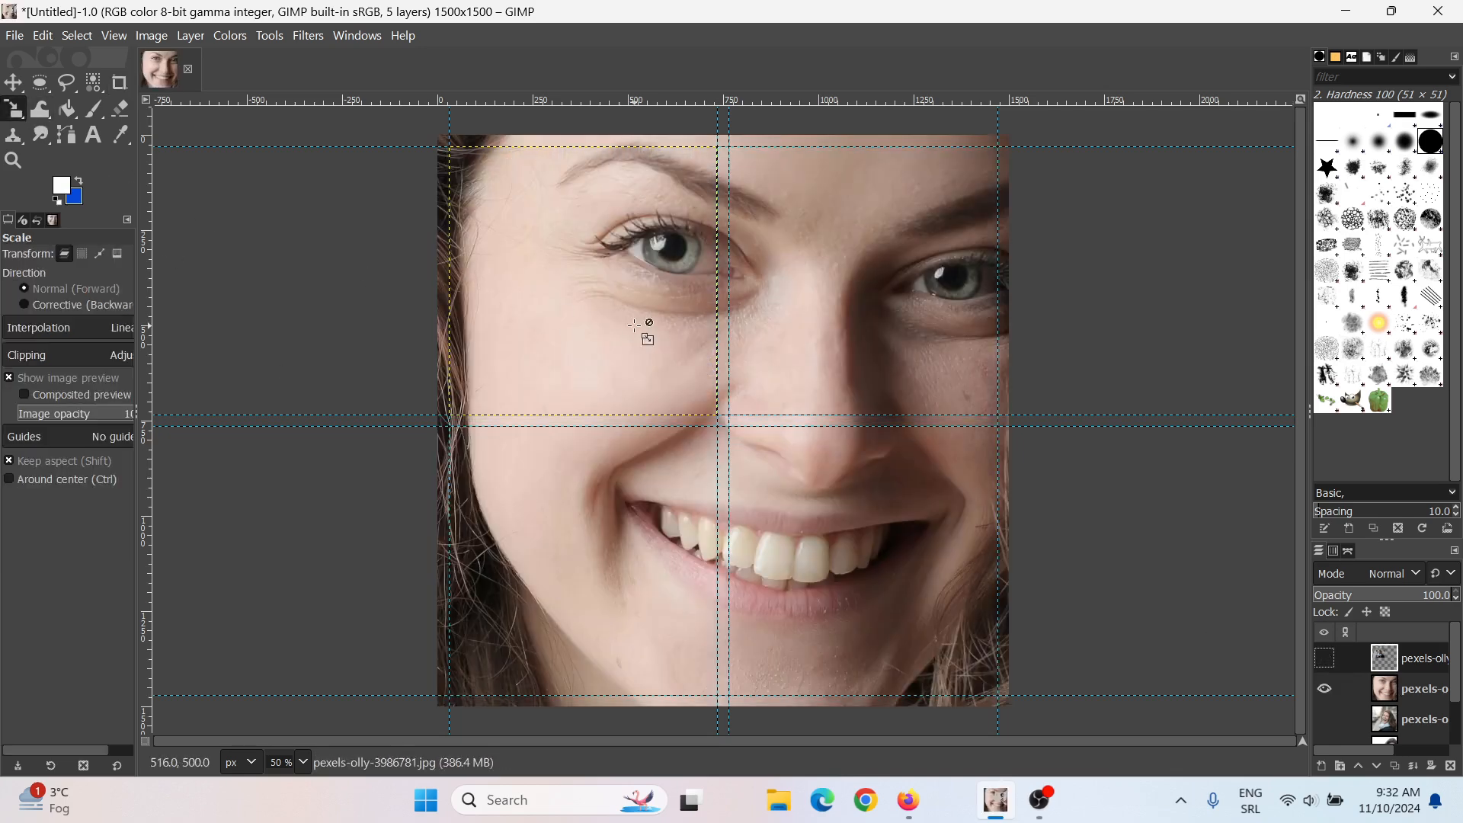
click(1406, 689)
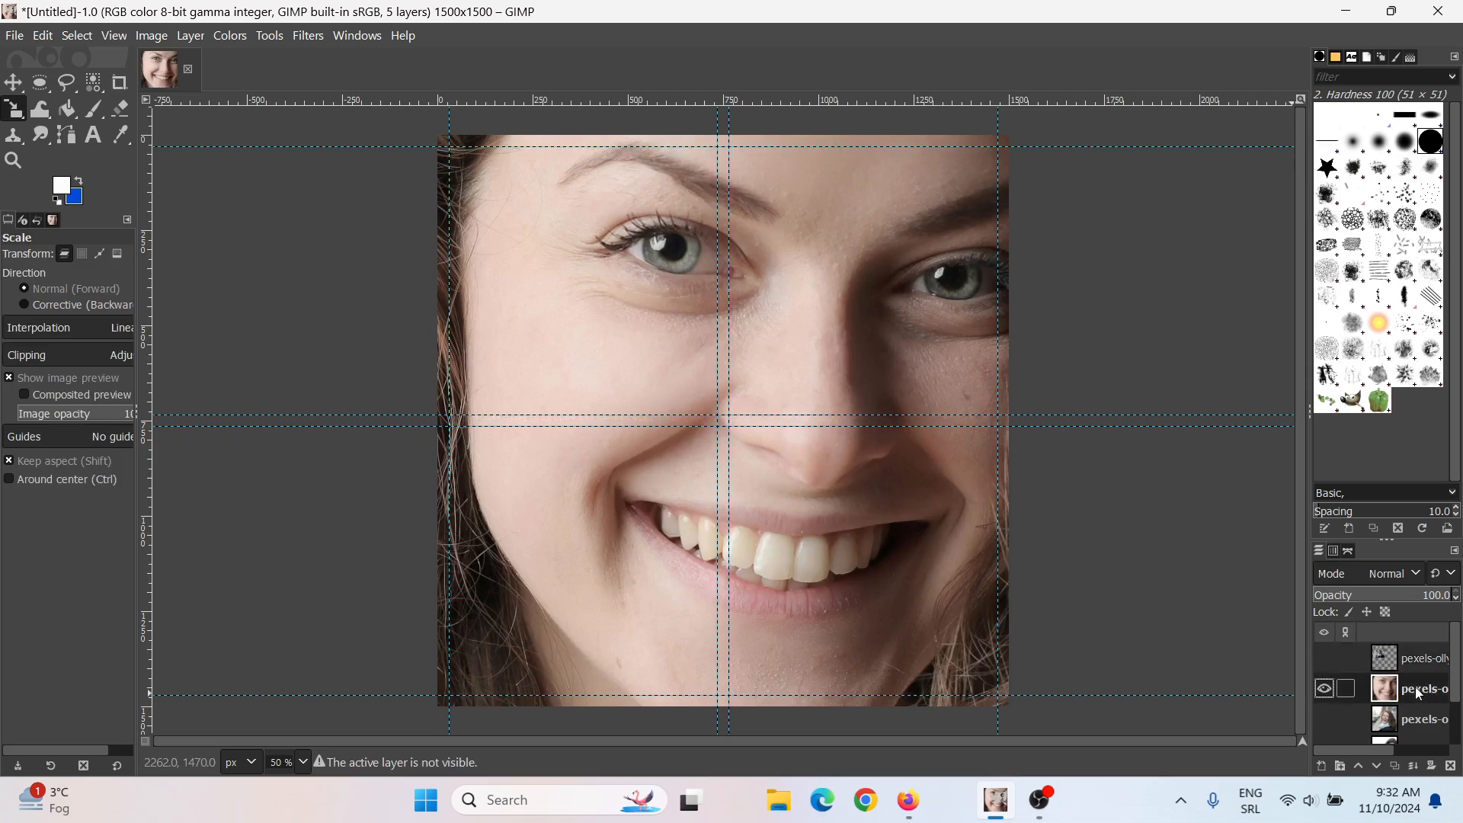
- Scale the second photo proportionally to about 1043 × 689 px with its upper-left corner at the upper-right cell's guides
click(945, 585)
drag(509, 409, 725, 516)
drag(1024, 636, 762, 482)
drag(667, 386, 890, 259)
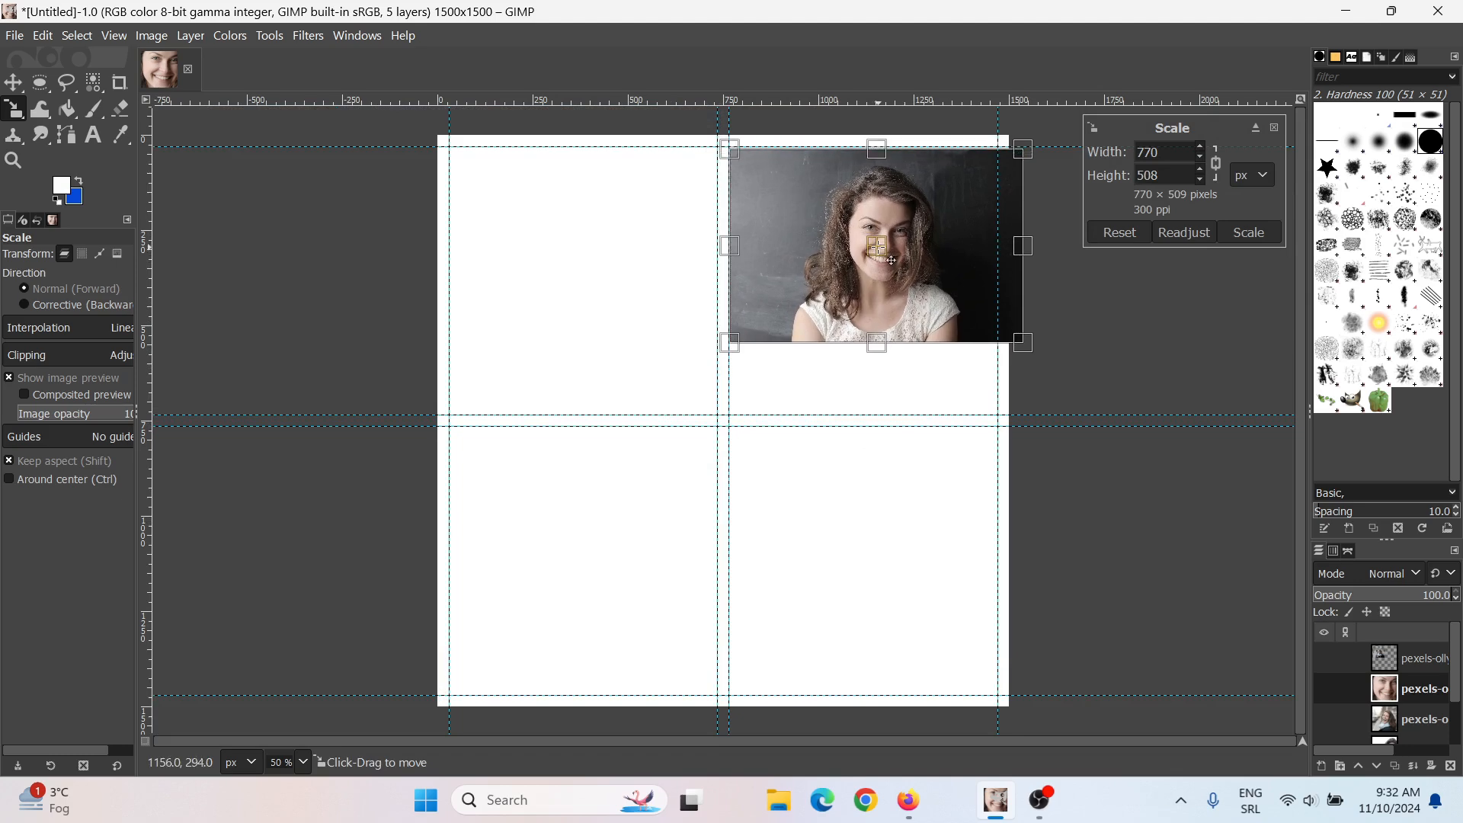
drag(936, 326, 1039, 397)
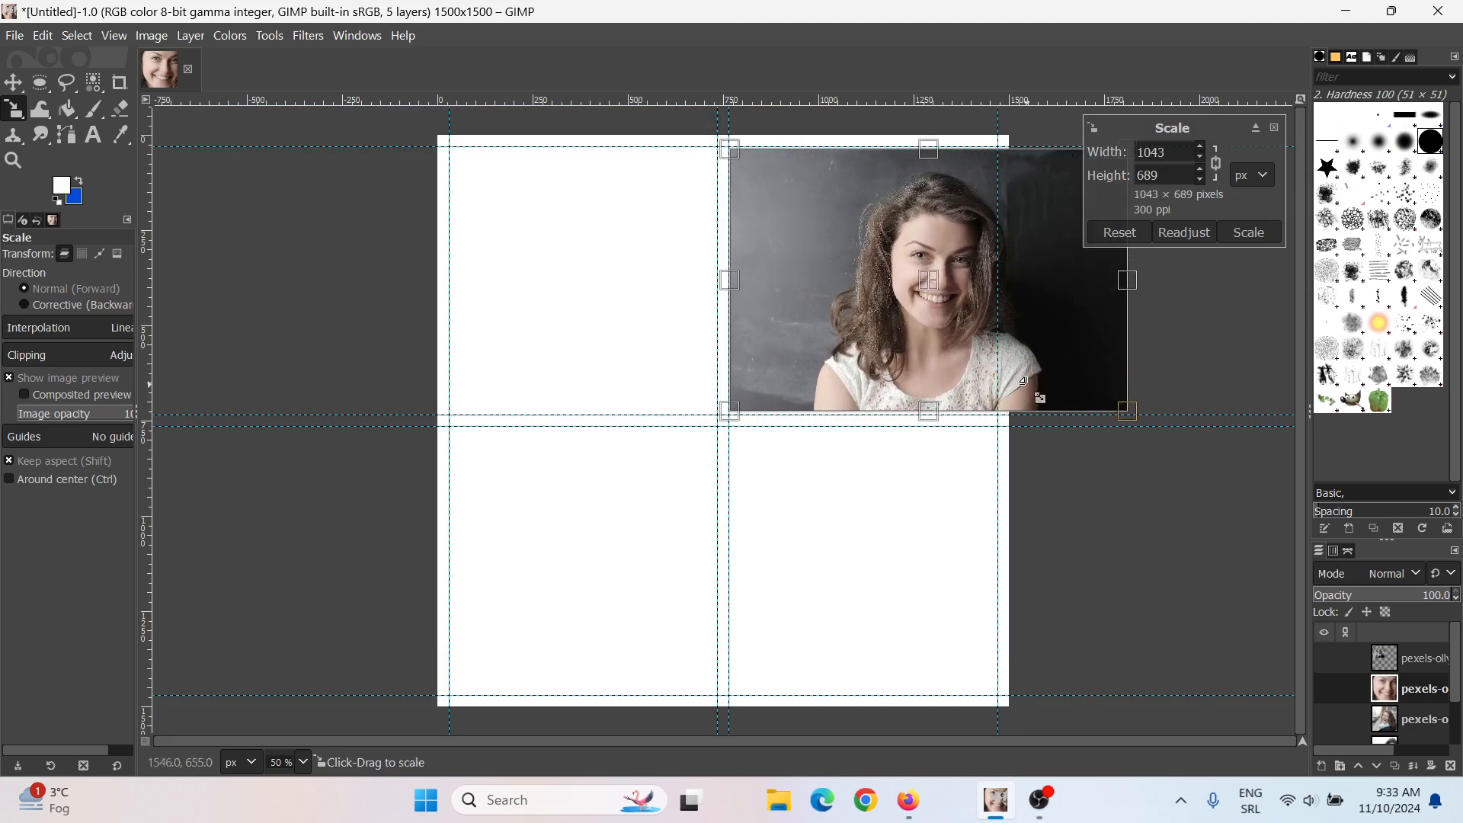
click(1247, 232)
- Crop the second photo to about 720 × 690 px and move it to the upper-left corner of the upper-right cell
click(119, 82)
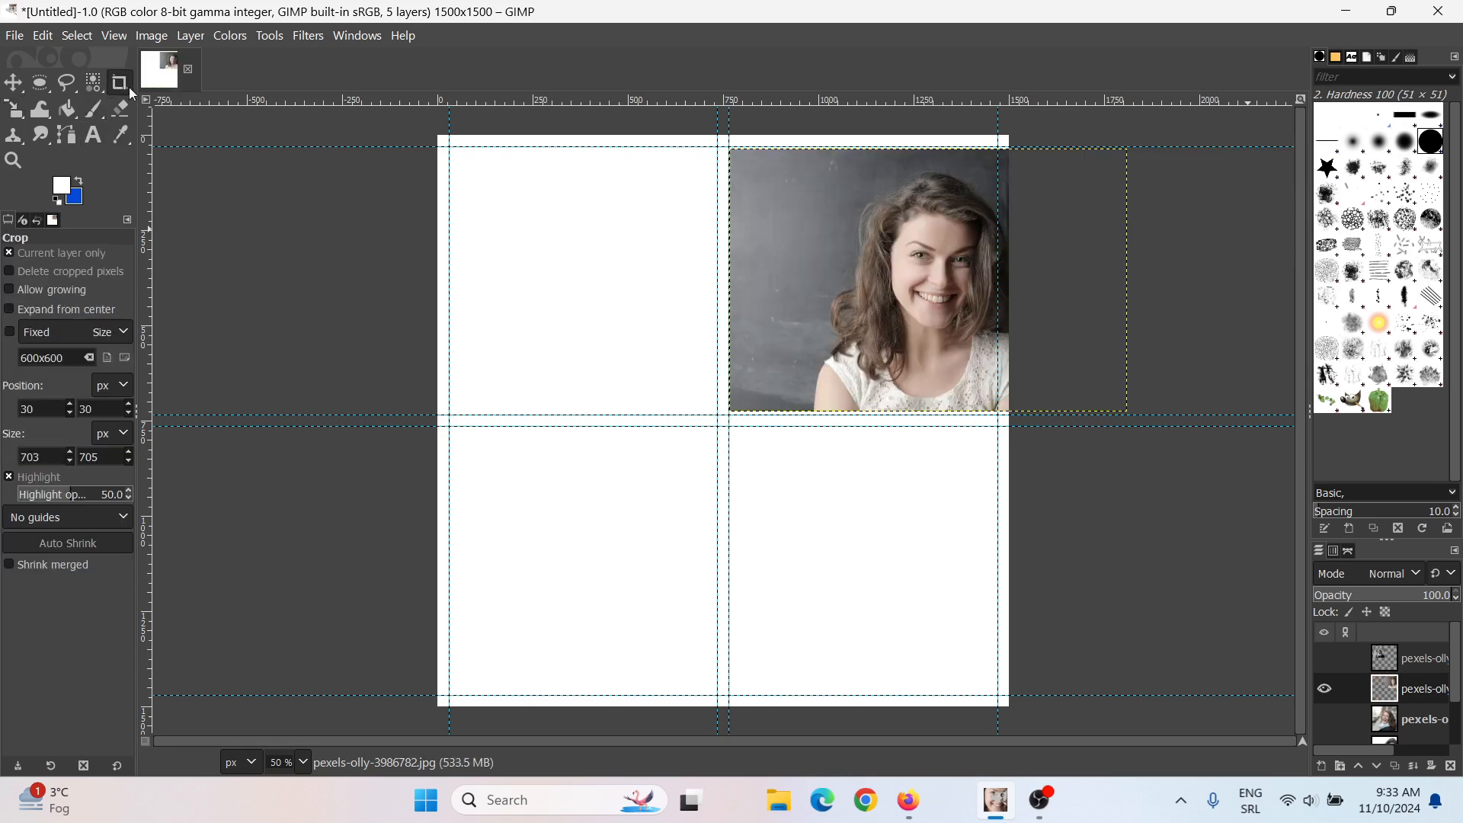
drag(717, 140, 1044, 422)
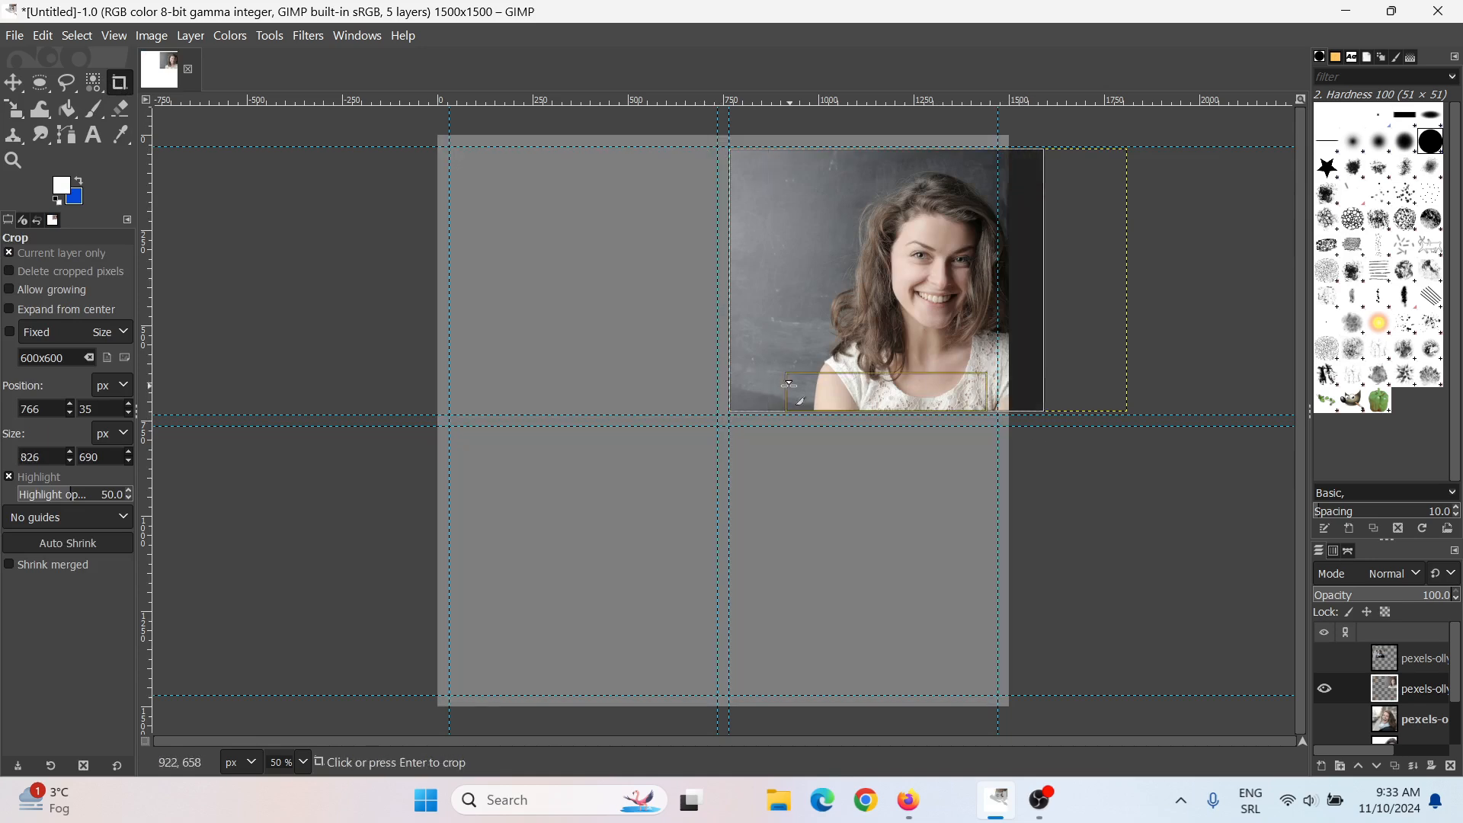
drag(765, 397, 806, 397)
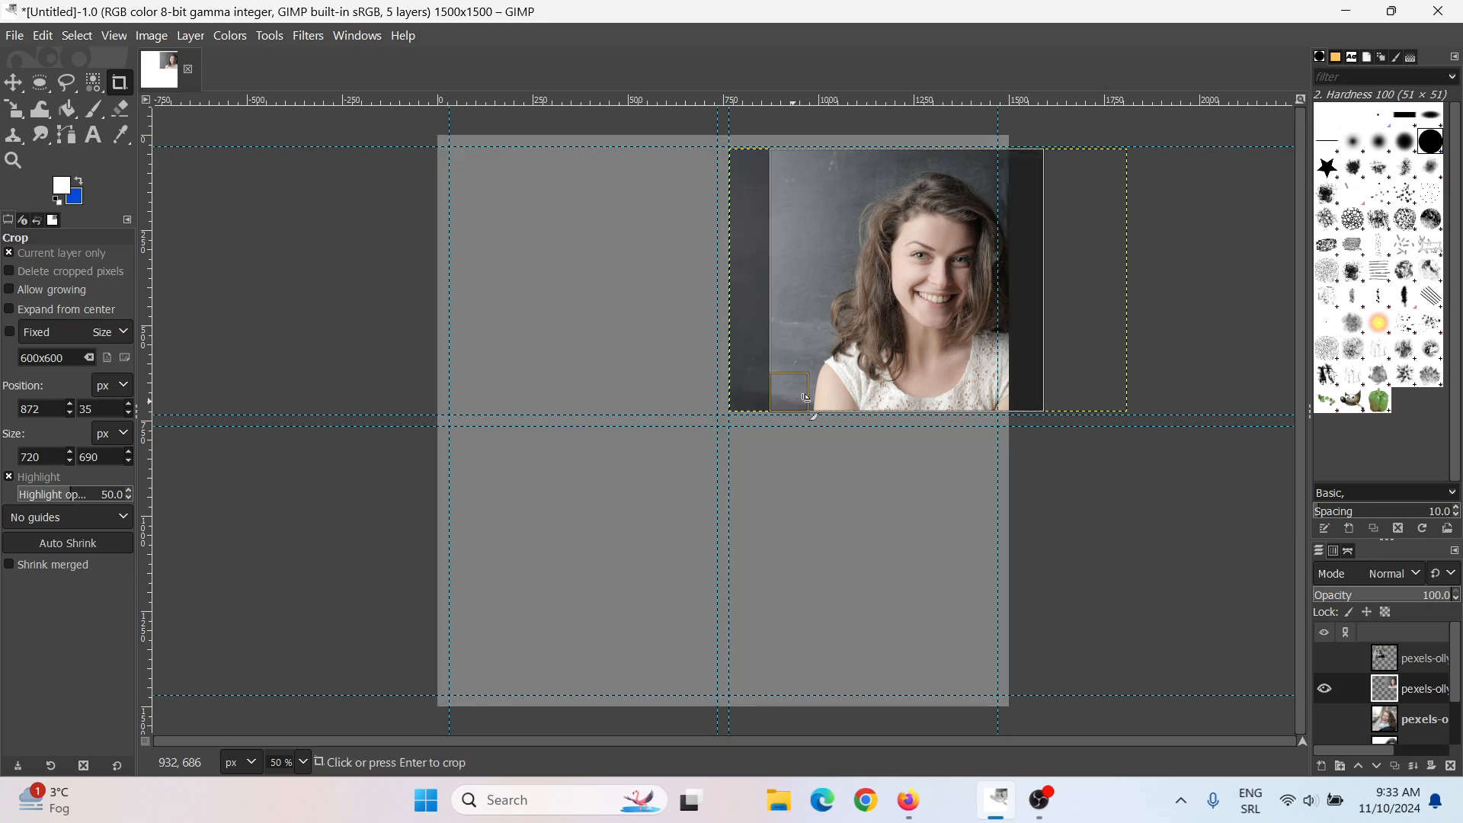
click(944, 317)
click(13, 82)
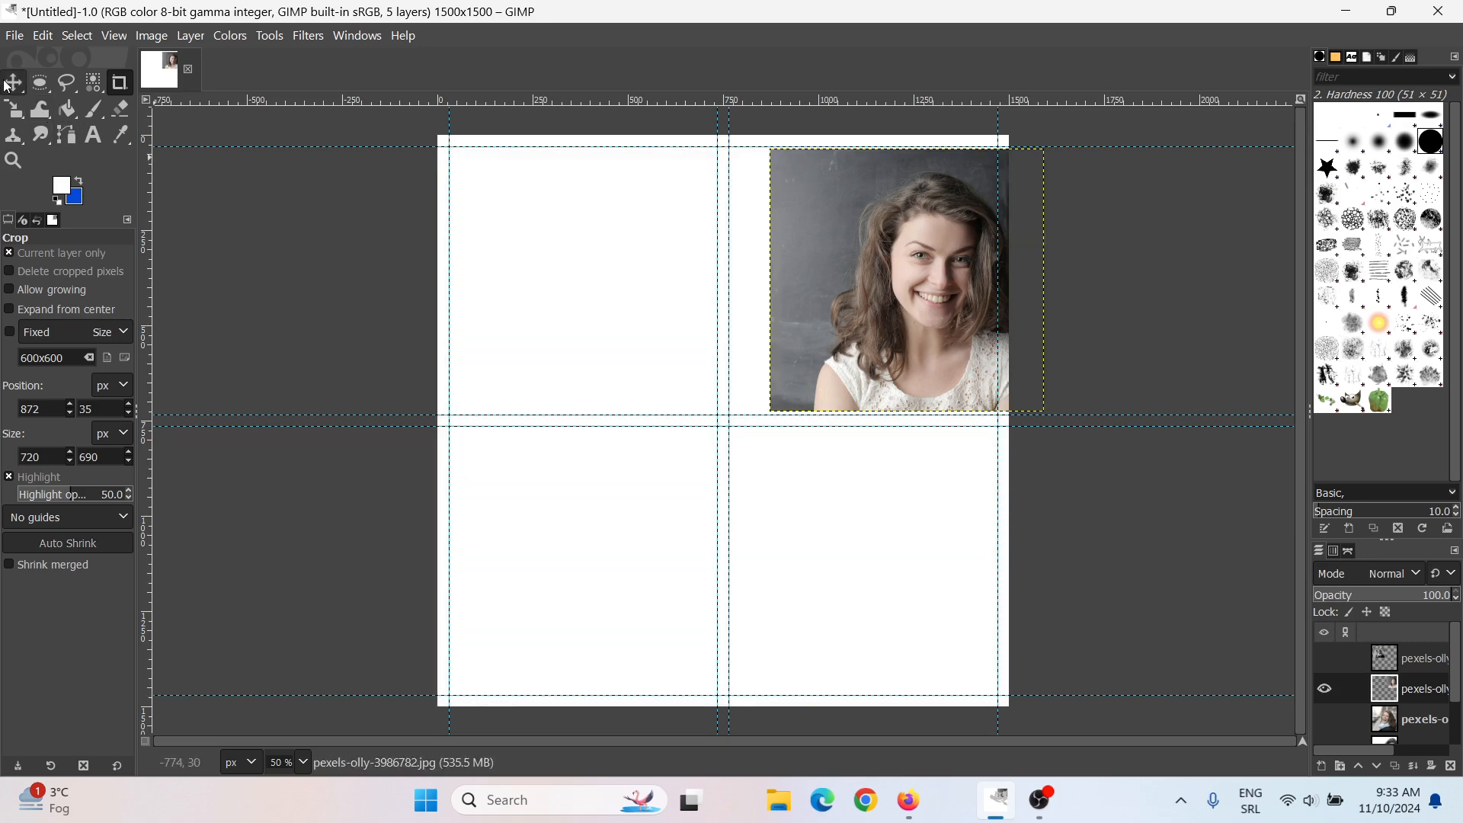
drag(850, 297, 821, 307)
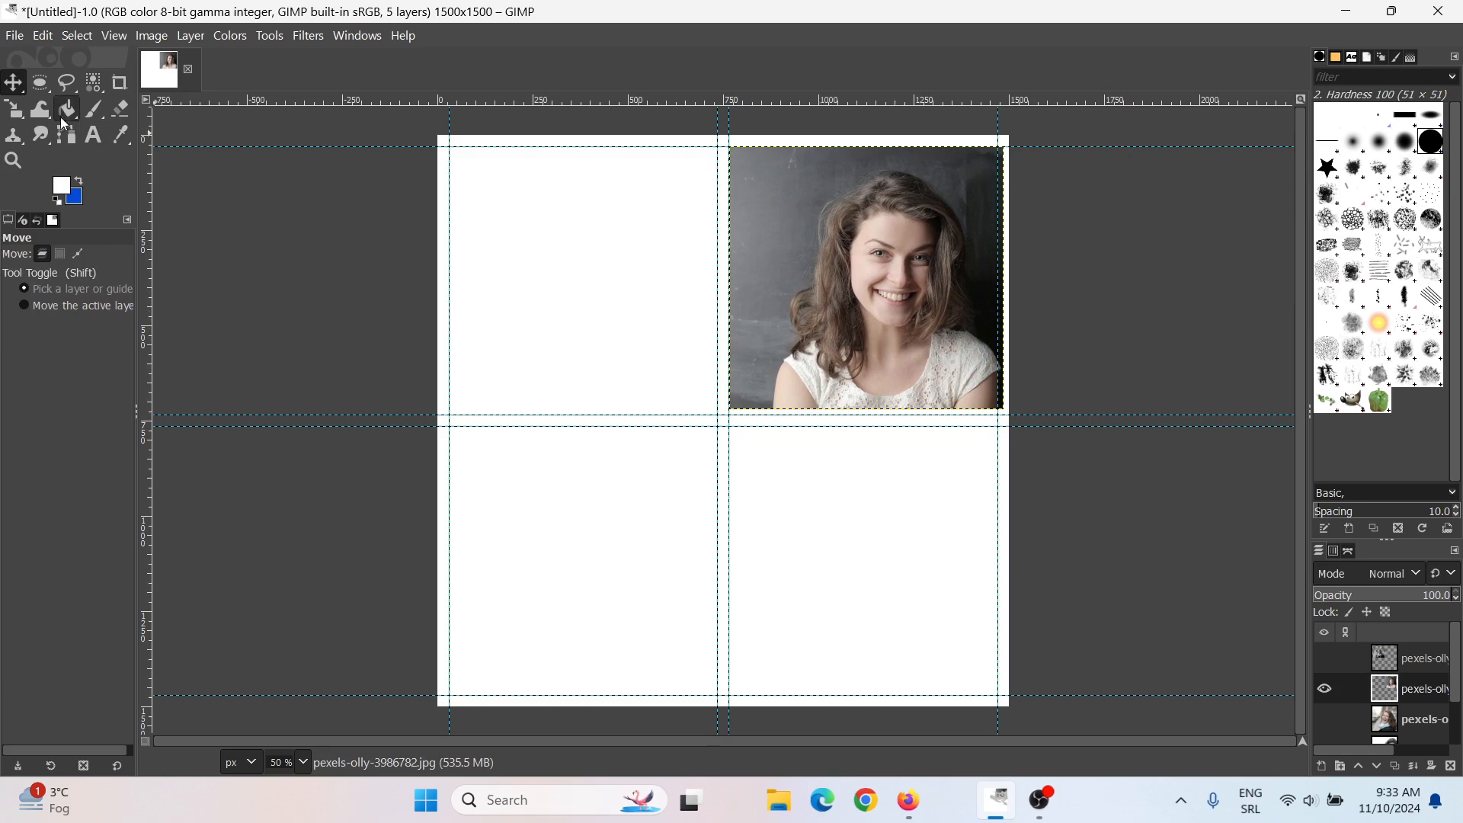
- Scale the second photo to about 710 × 705 px with the aspect ratio unlocked, and show the first photo layer again
click(23, 113)
click(886, 344)
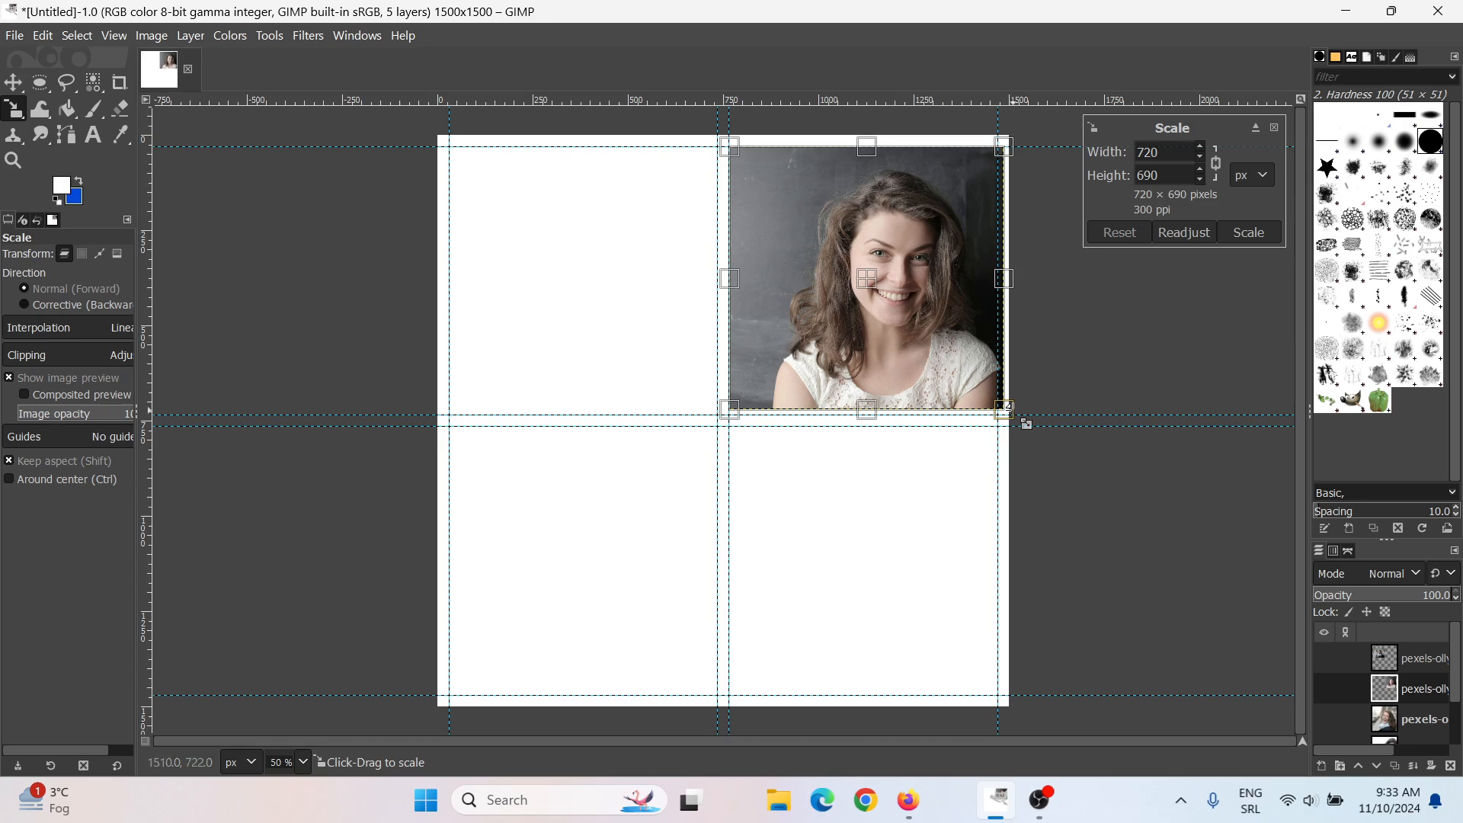
drag(1024, 422, 1014, 425)
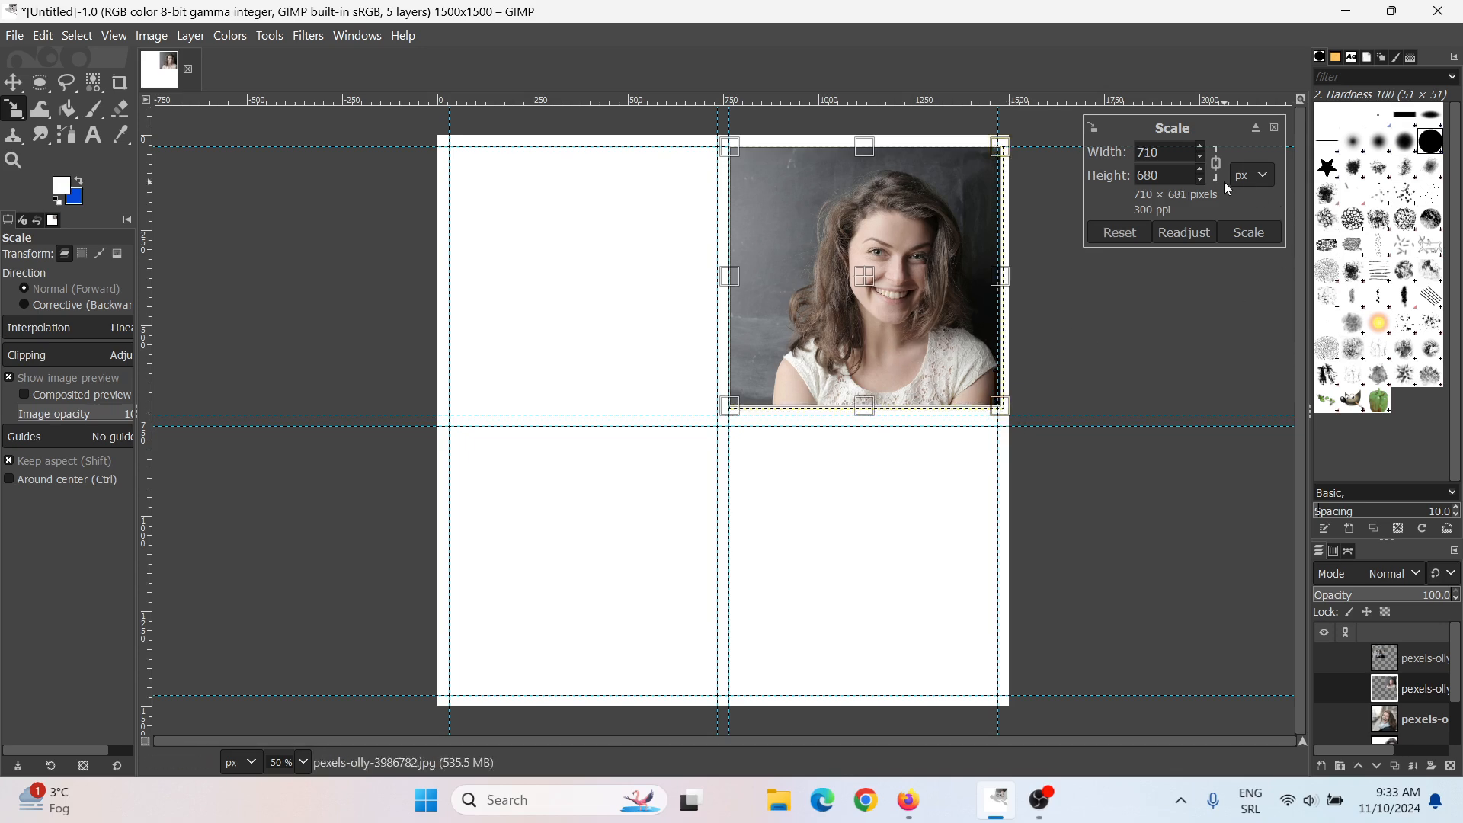
click(1216, 163)
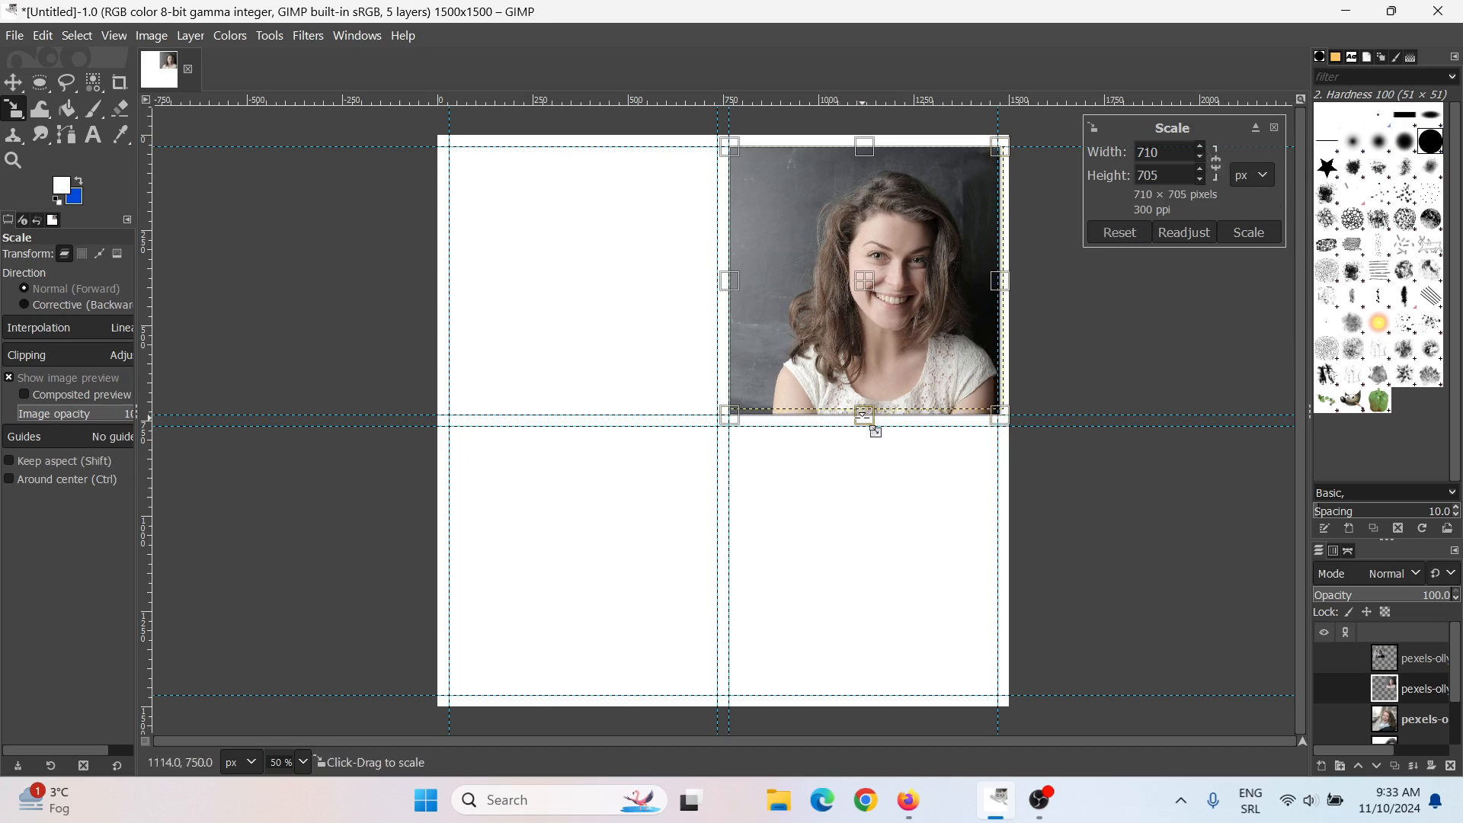
click(1248, 232)
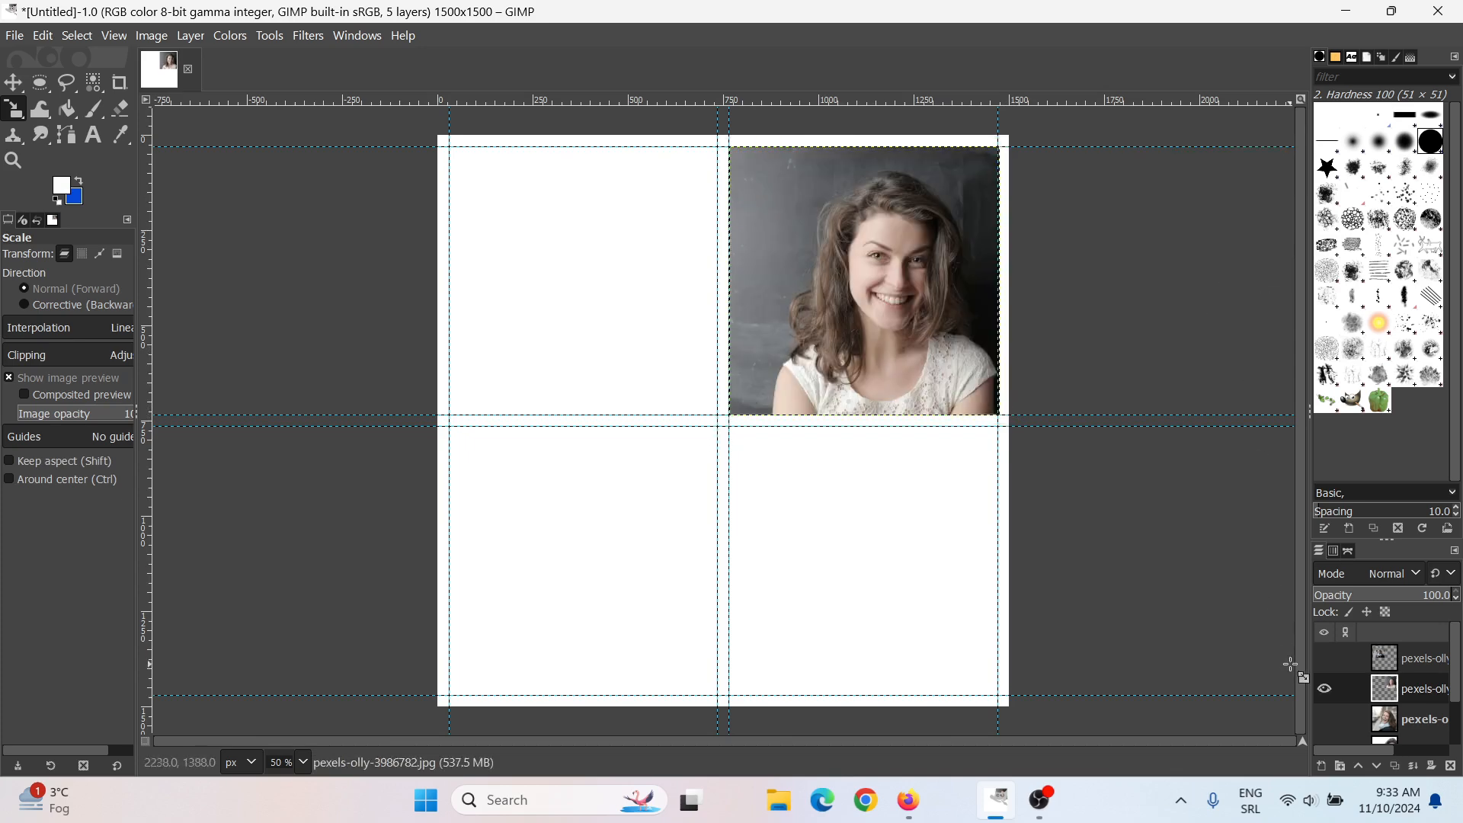
click(1326, 660)
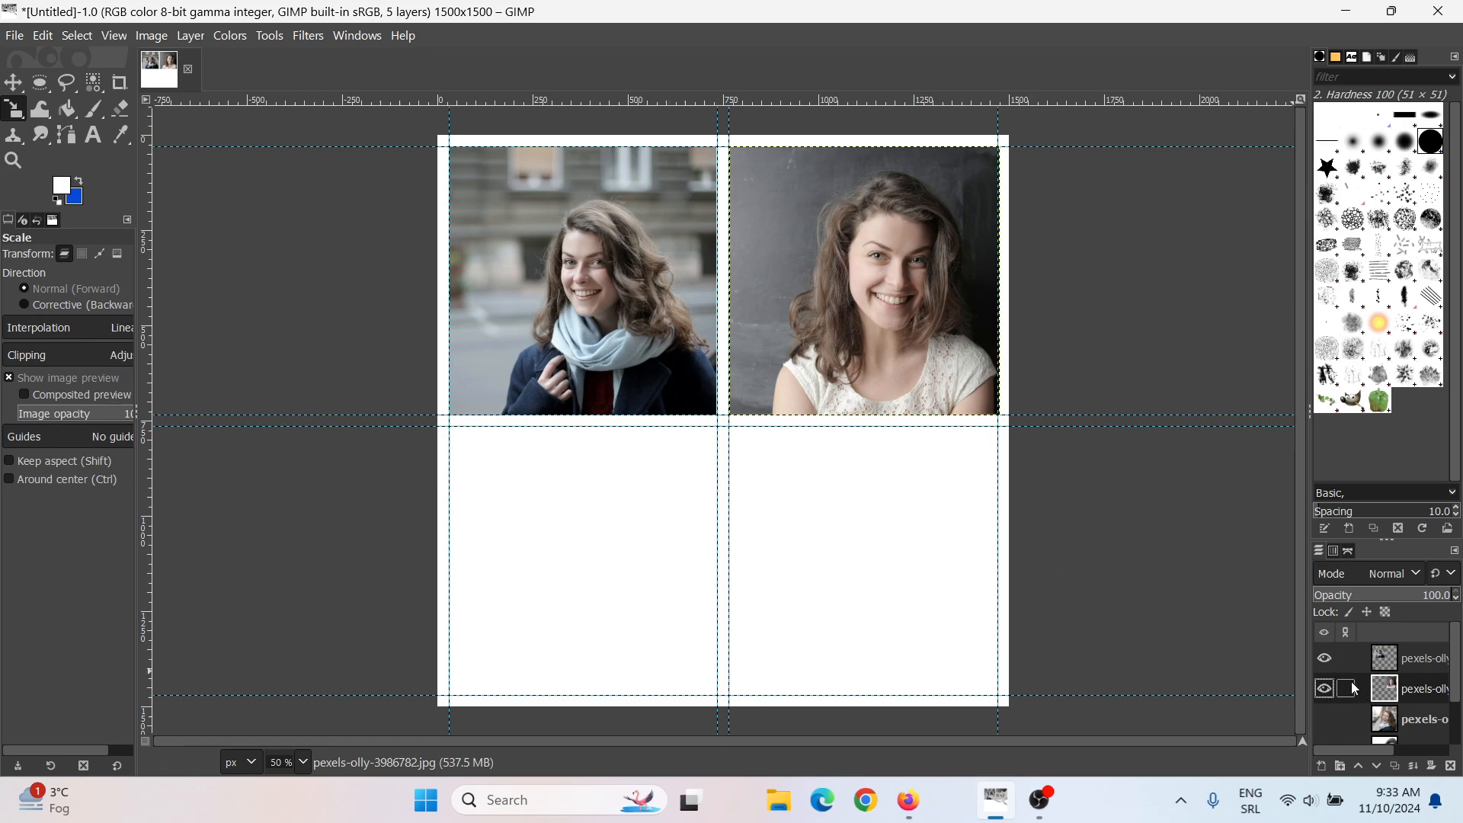
- Hide the first two photo layers, show the third photo, and make its layer active for scaling
click(1326, 689)
click(1324, 658)
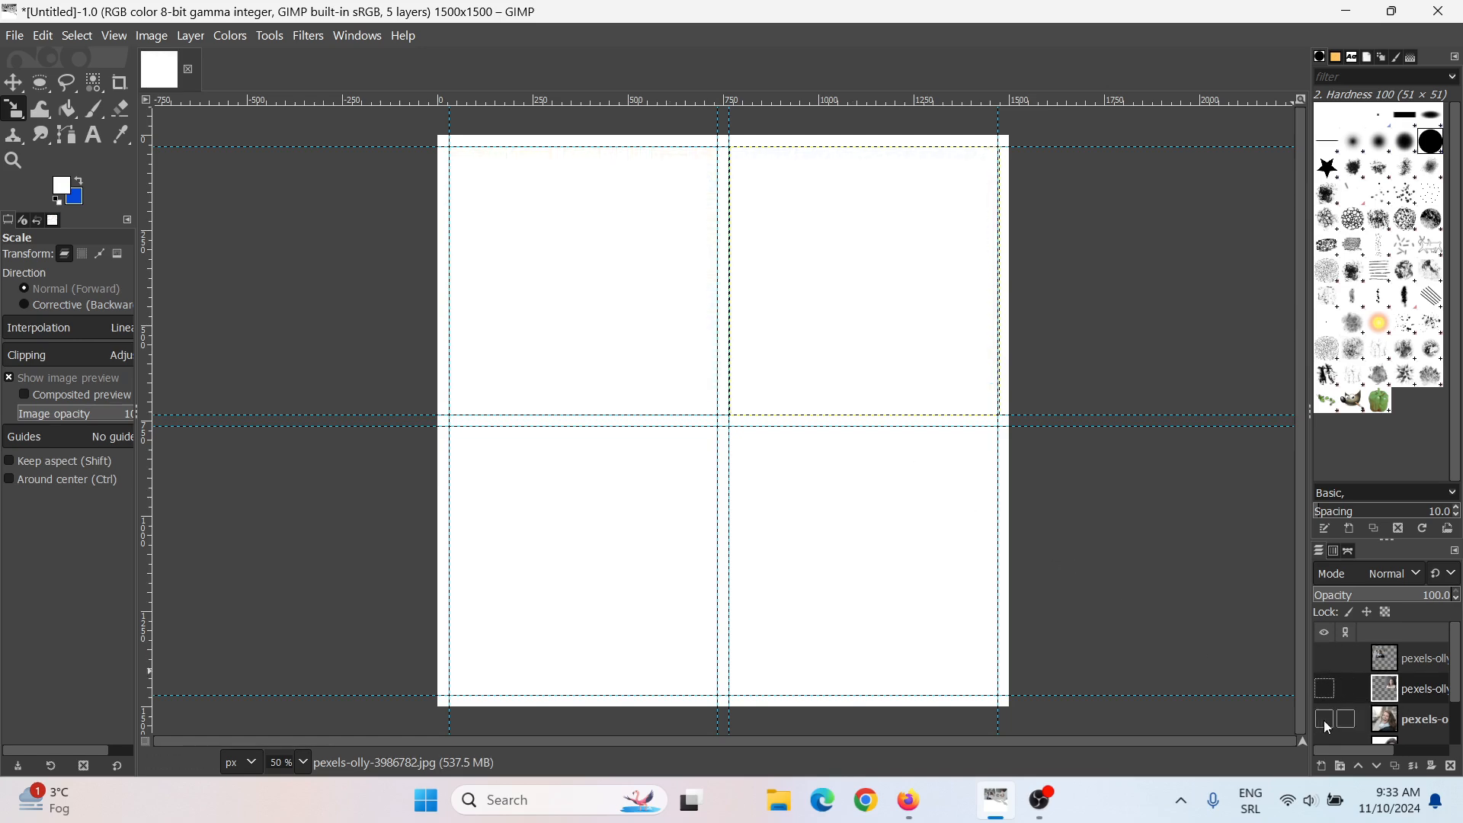
click(1326, 720)
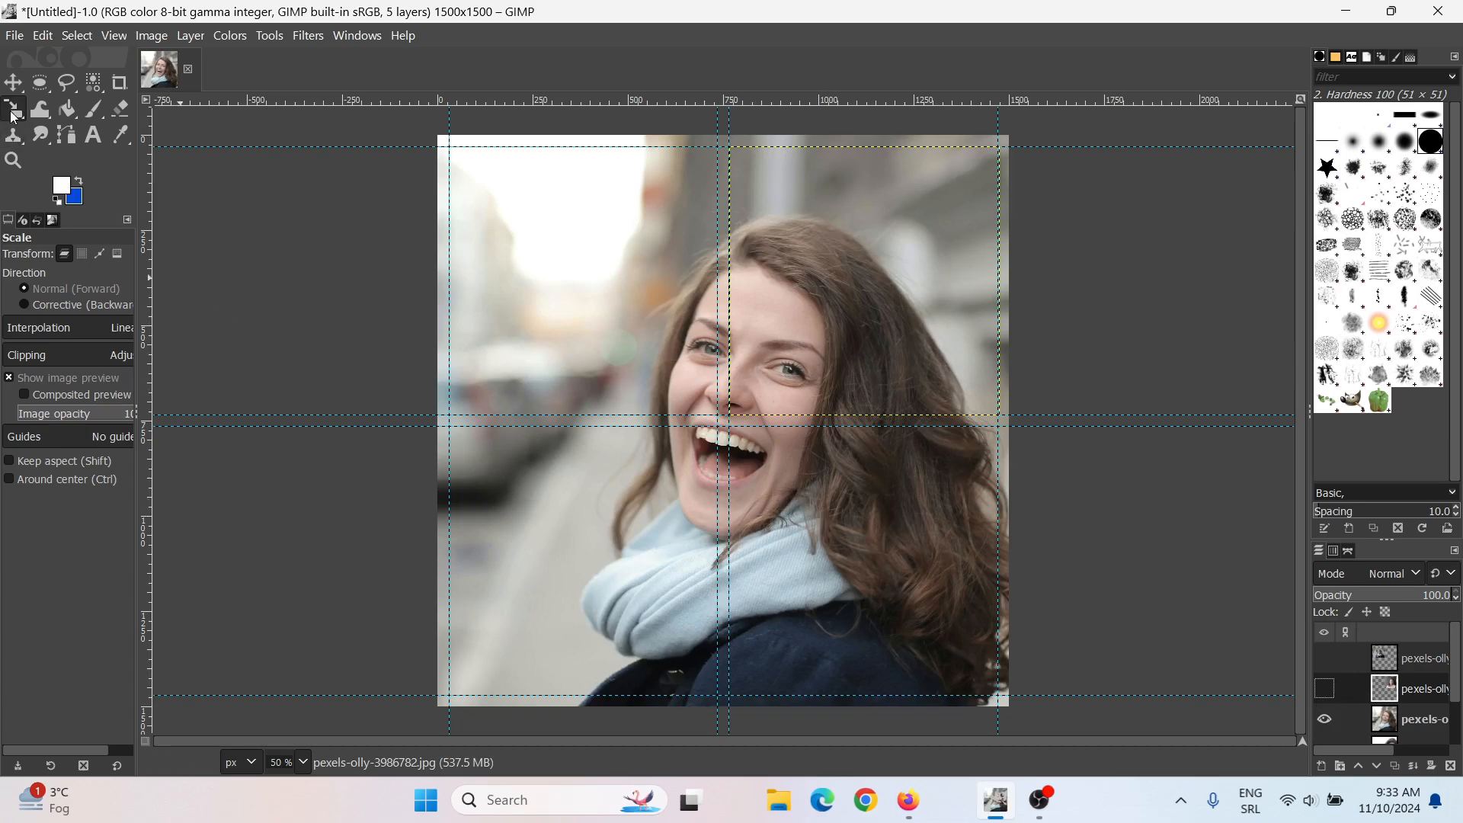
click(902, 632)
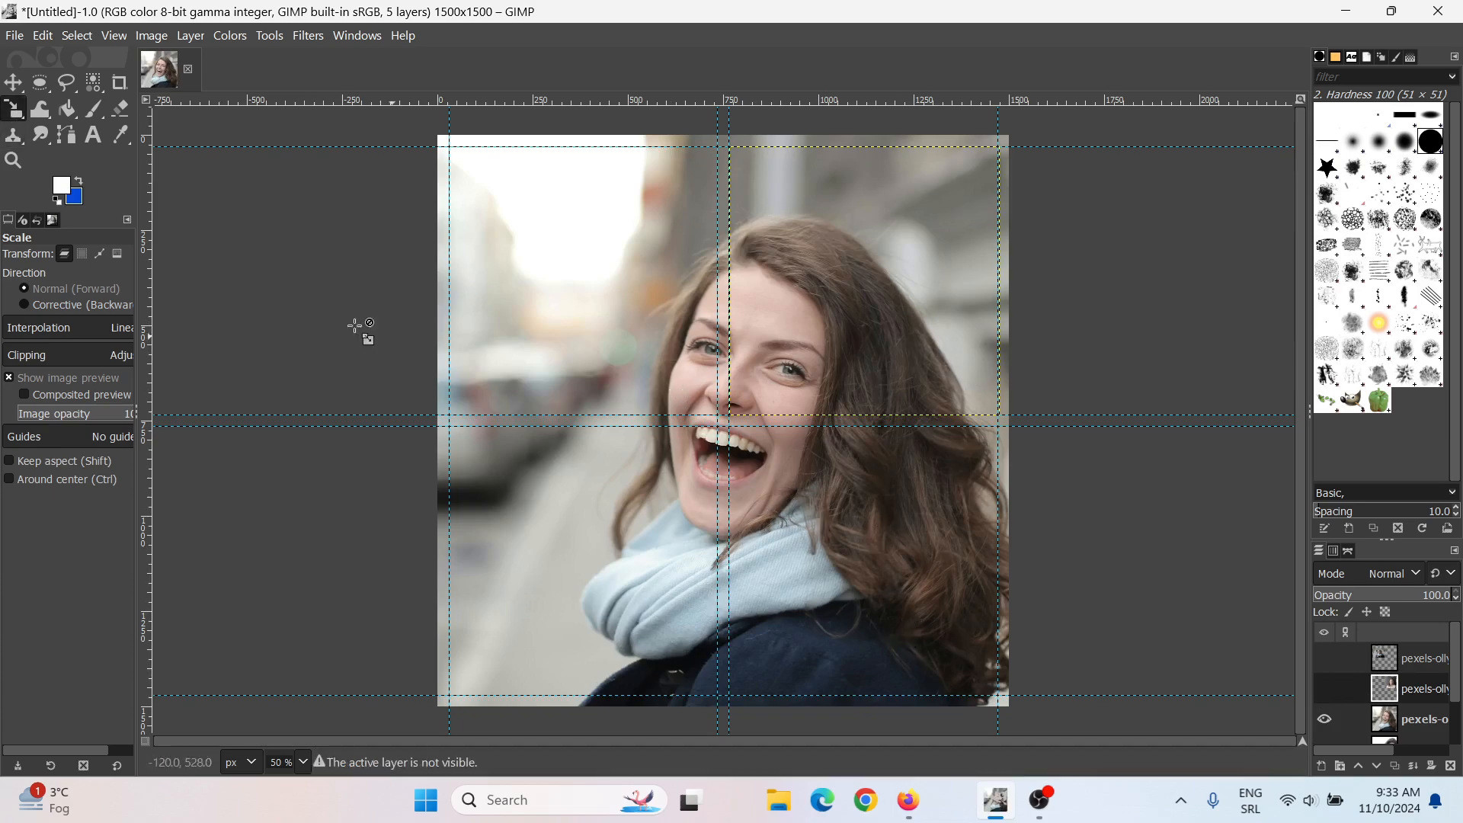
click(1409, 722)
- Scale the third photo down proportionally and position it over the lower-right cell, aligned with the cell's guides
drag(867, 596, 581, 295)
click(1274, 128)
click(966, 473)
click(1221, 170)
drag(1128, 694, 305, 153)
drag(295, 160, 796, 495)
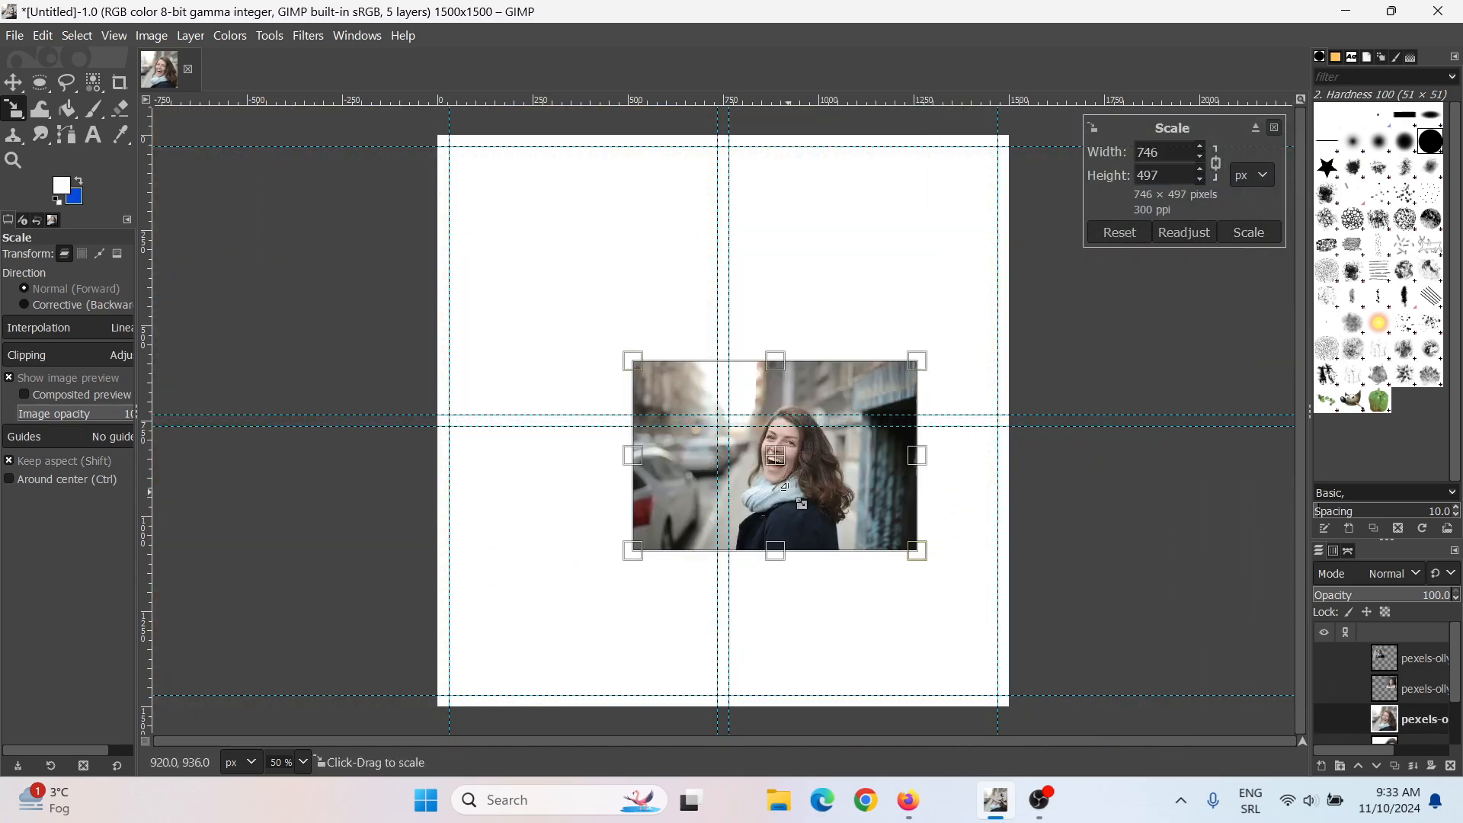
drag(1013, 611, 1130, 692)
click(1251, 234)
- Crop the third photo's layer to the part lying within the lower-right cell
click(120, 82)
mouse_move(731, 427)
mouse_down()
mouse_move(1011, 693)
mouse_move(925, 630)
mouse_up()
click(864, 575)
- Scale the cropped third photo proportionally to about 704 × 670 px and align it with the lower-right cell's upper-left corner
click(14, 135)
click(14, 109)
drag(864, 557, 862, 559)
drag(988, 676, 994, 682)
click(1248, 232)
- Stretch the third photo with the aspect ratio unlocked to reach the lower and right guides of the lower-right cell
click(914, 563)
click(1222, 161)
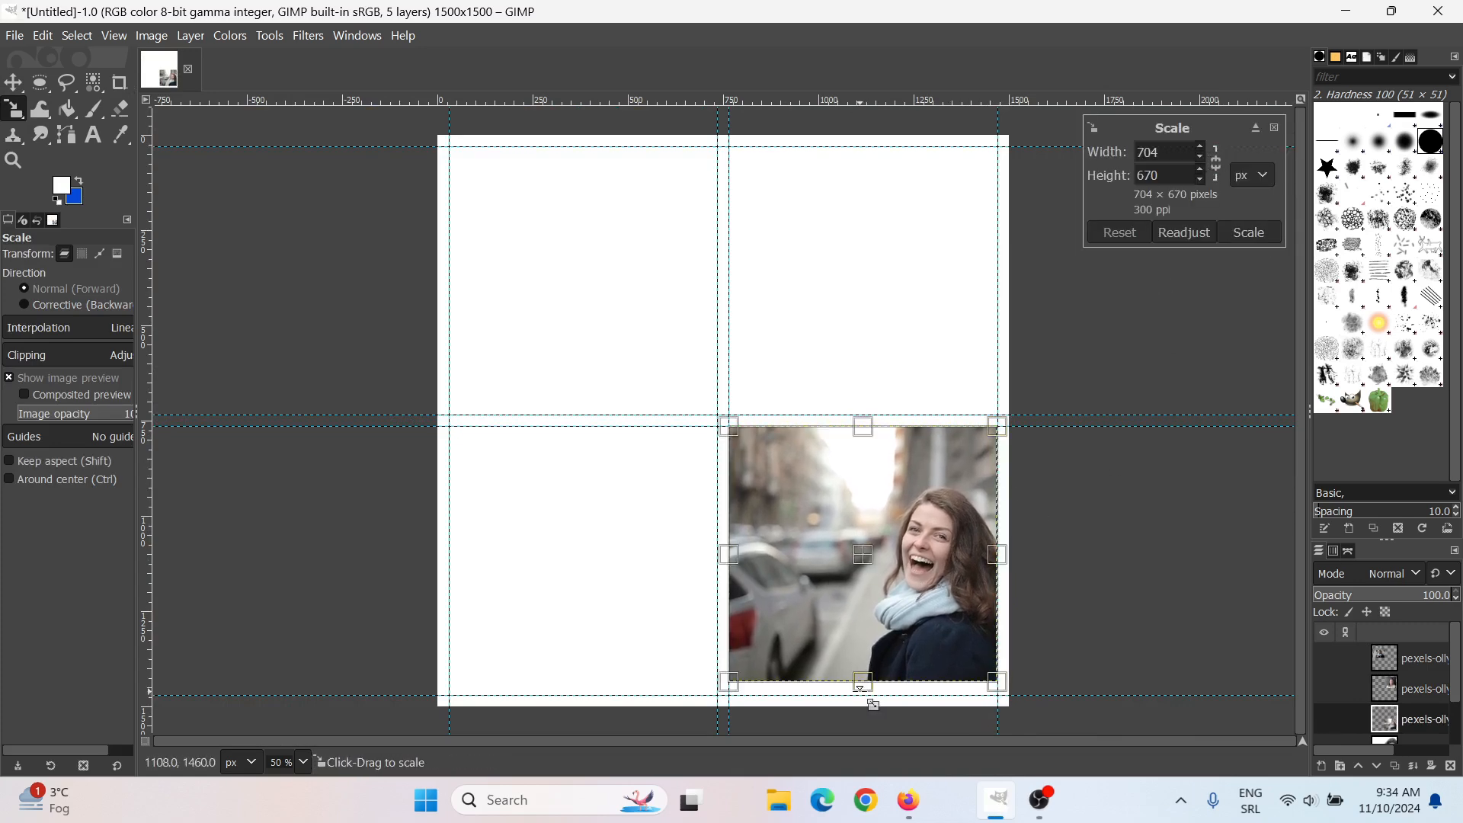
drag(861, 681, 862, 696)
drag(996, 563, 999, 565)
click(1249, 232)
- Hide the third photo layer, show the fourth photo, and make its layer active
click(1324, 719)
scroll(1409, 703, down, 2)
click(1416, 701)
click(1324, 699)
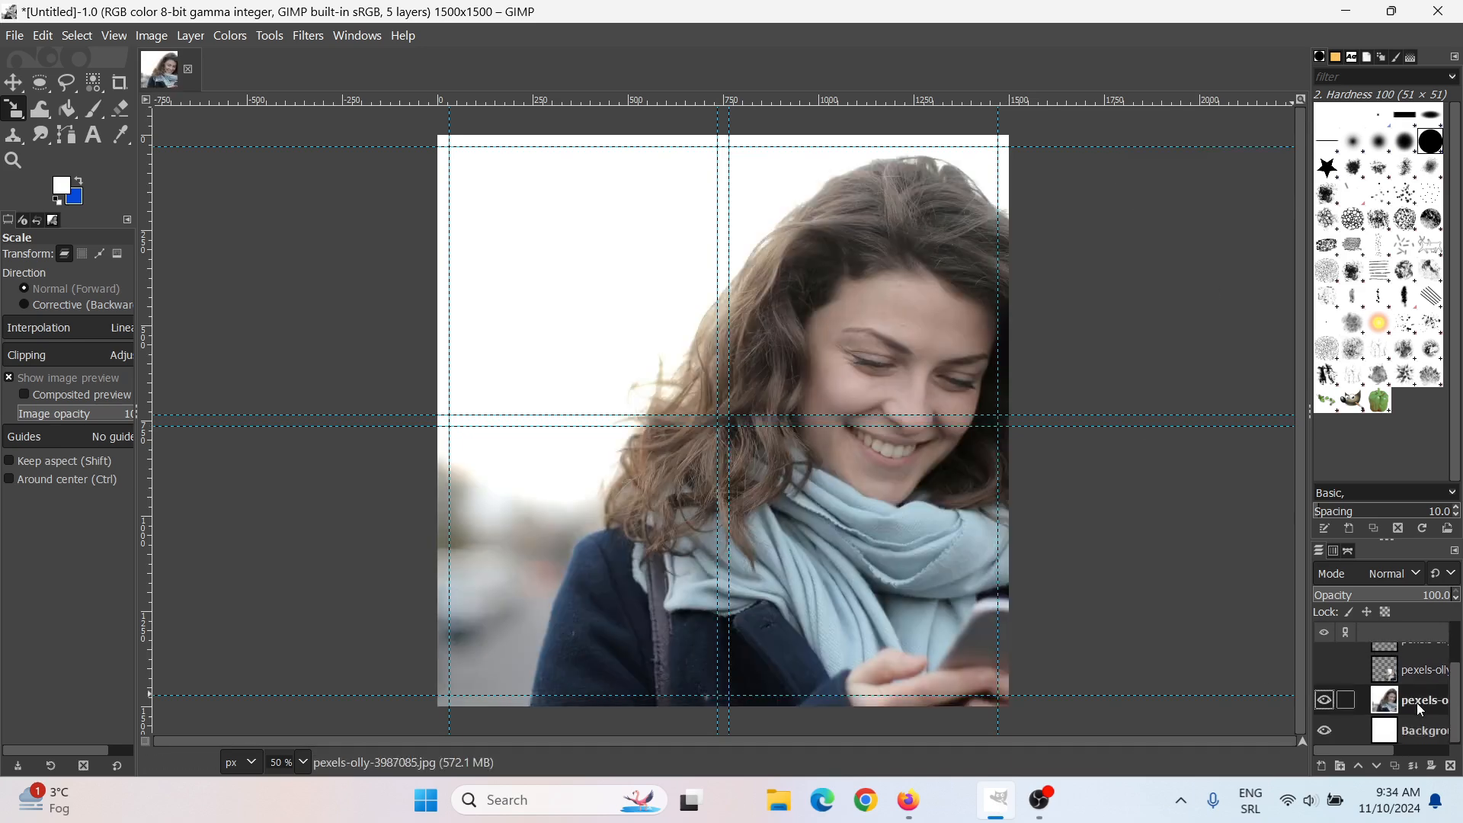
- Scale the fourth photo proportionally to about 704 px high and position it over the lower-left cell
click(952, 495)
click(1217, 164)
click(1184, 233)
drag(726, 423, 562, 534)
drag(403, 636, 315, 697)
drag(516, 562, 537, 564)
click(1251, 231)
- Crop the fourth photo to about 705 × 704 px between the lower-left cell's vertical guides
click(118, 82)
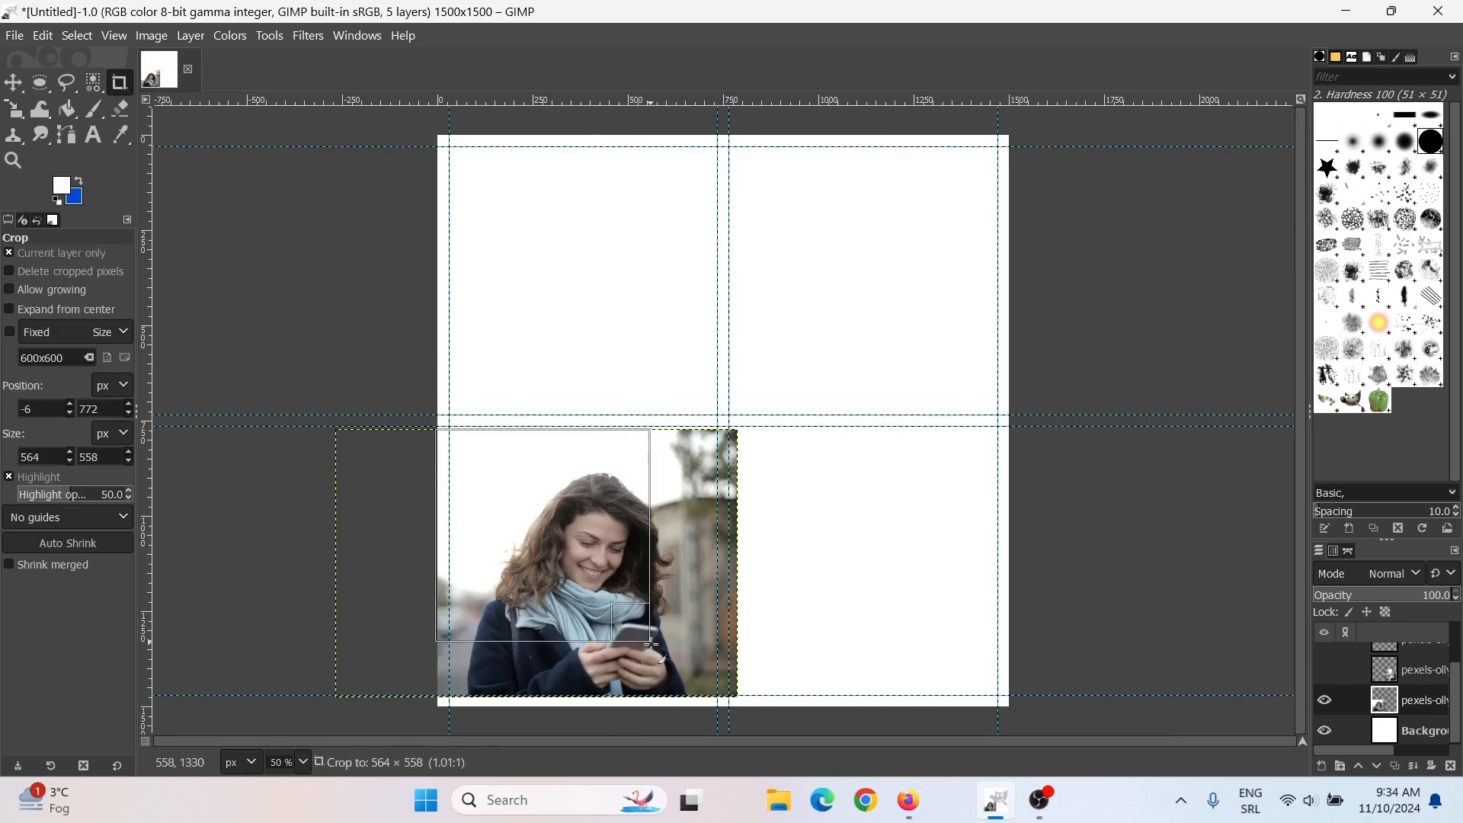
drag(717, 695, 450, 429)
key(Return)
- Scale the cropped fourth photo slightly so its upper-right corner meets the lower-left cell's guides
click(14, 108)
click(718, 424)
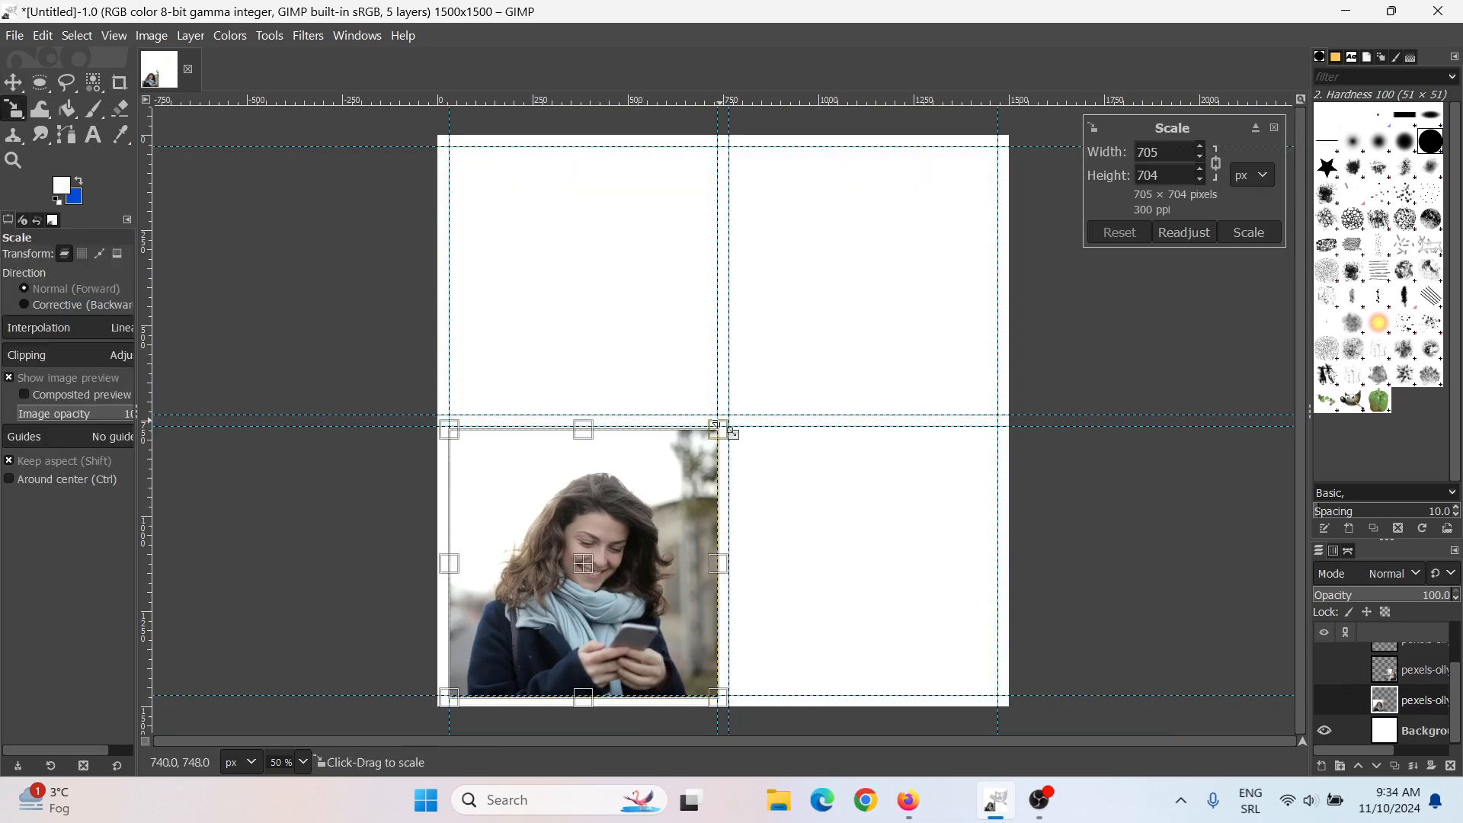
drag(712, 426, 717, 425)
key(Return)
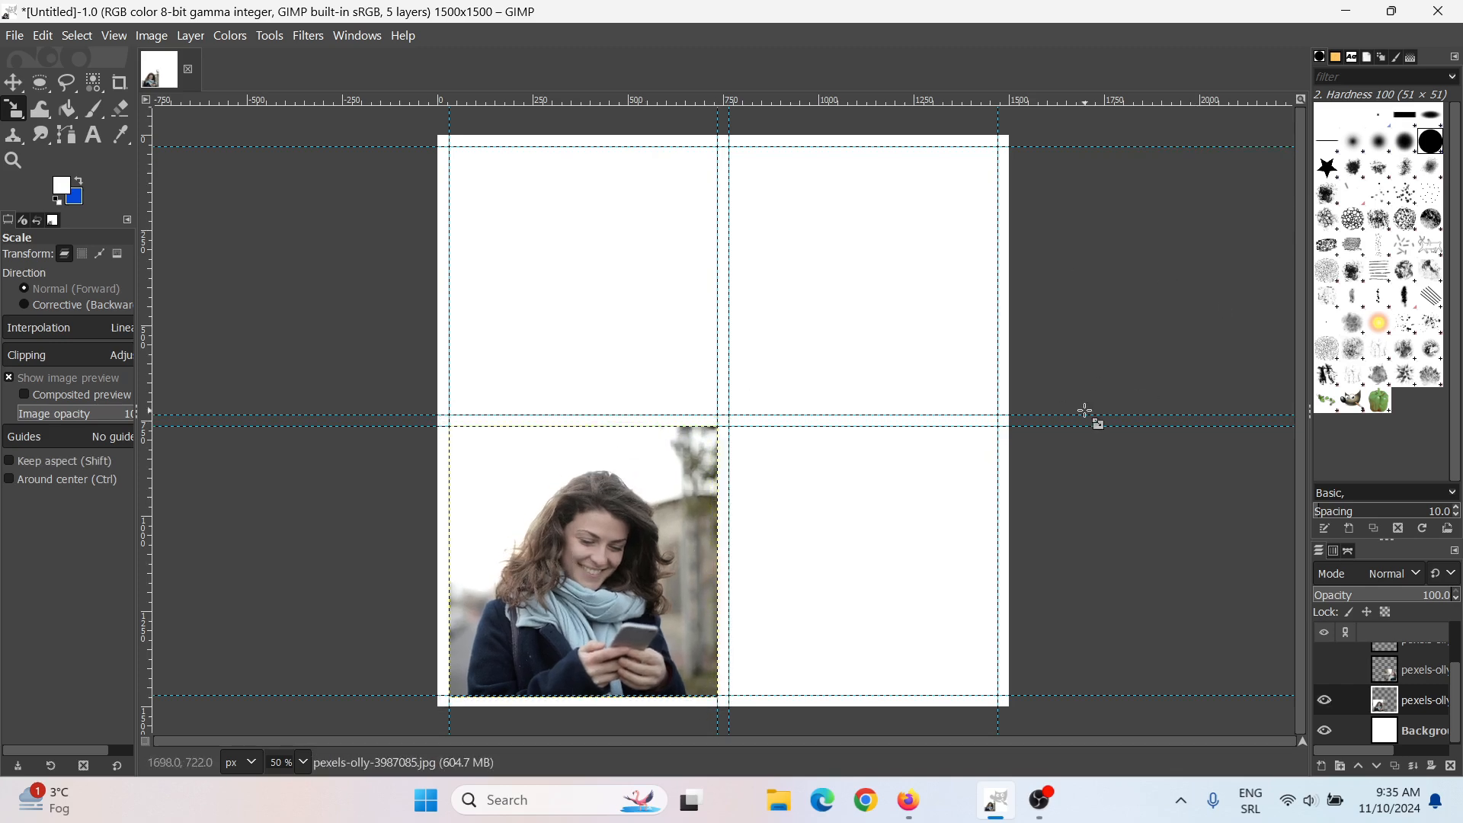
- Show the third, second and first photo layers again to display all four collage photos
click(1325, 670)
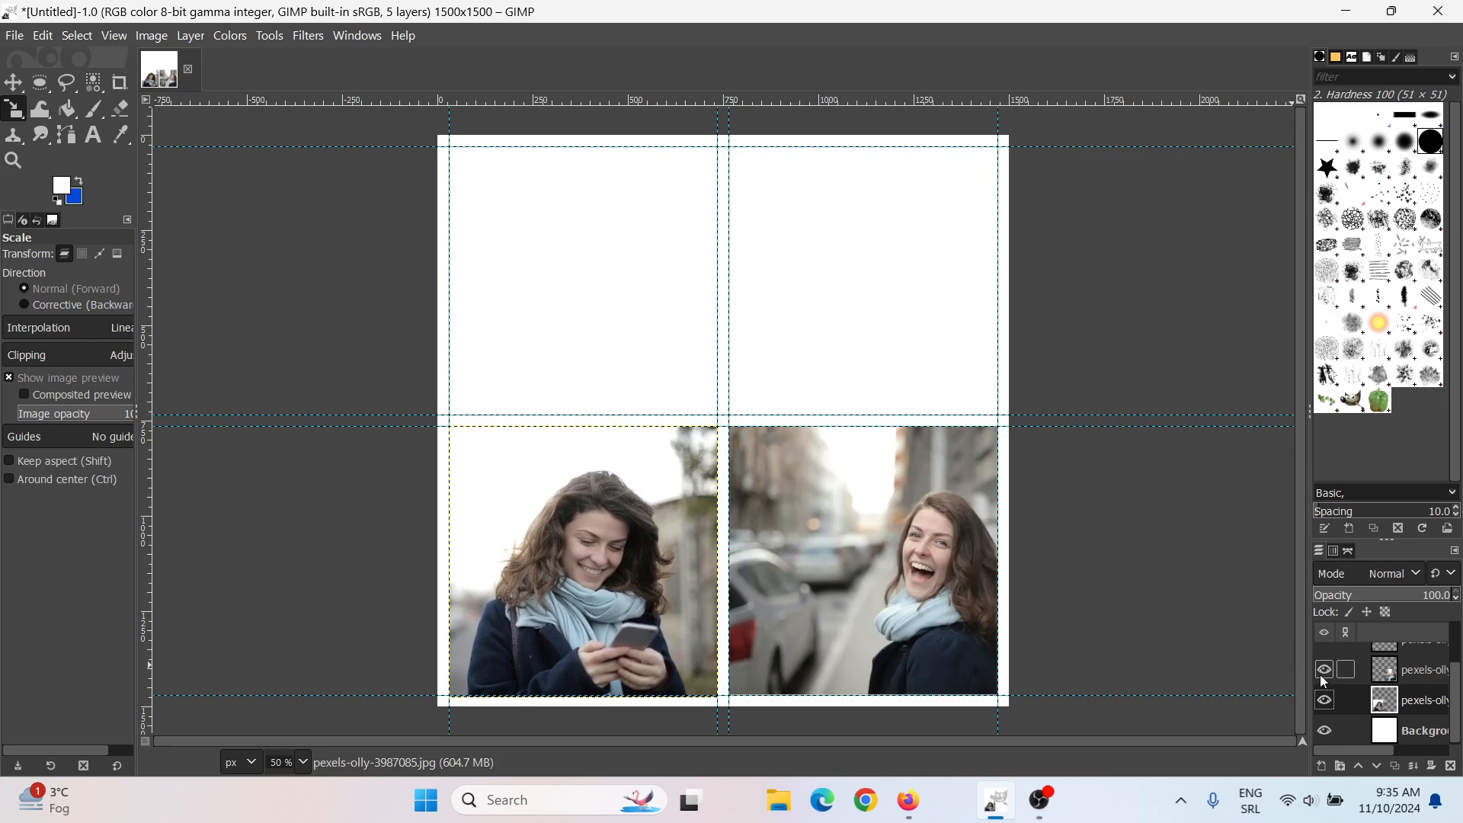
scroll(1456, 678, up, 2)
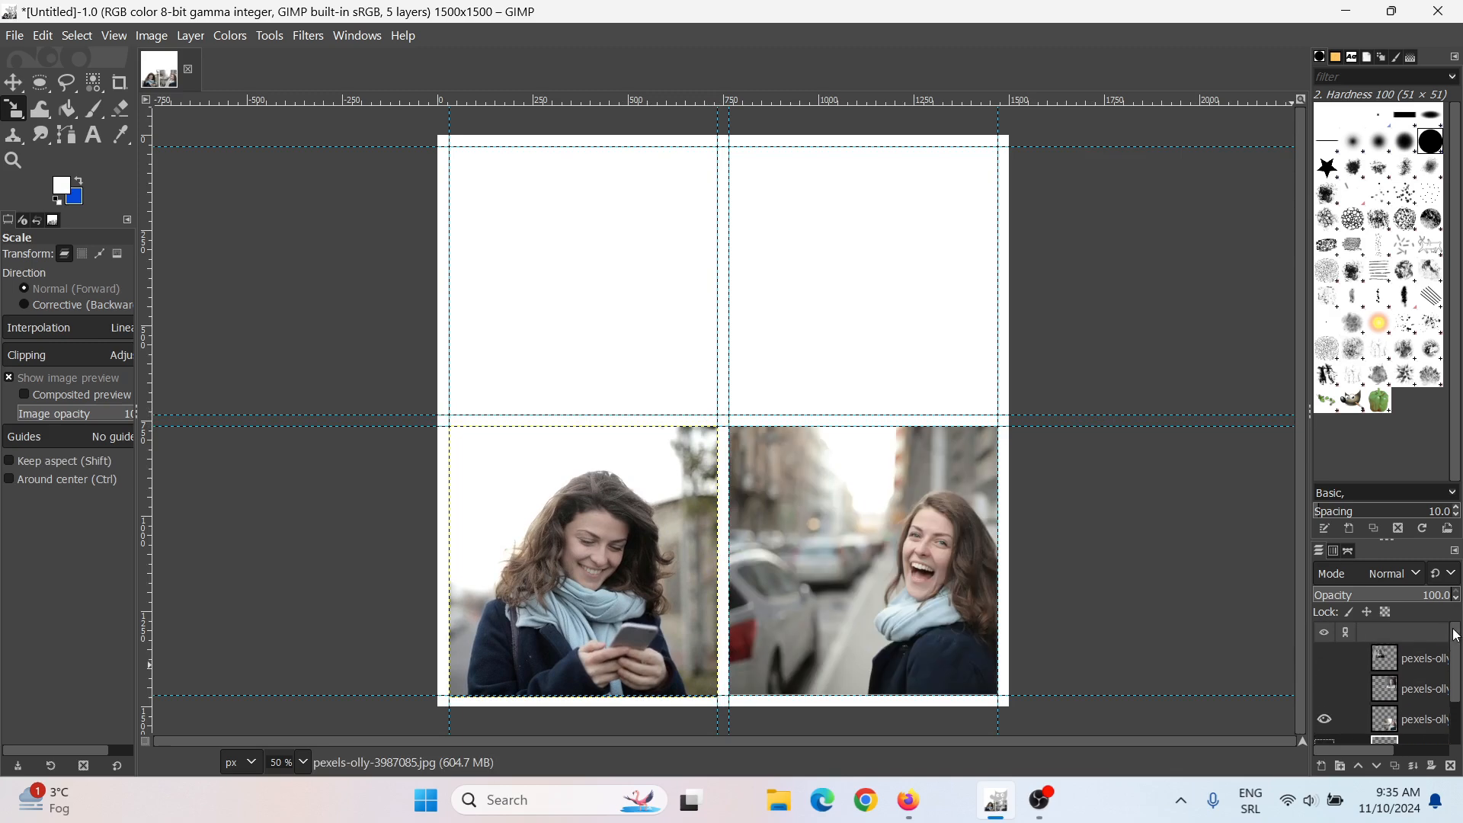
click(1325, 688)
click(1325, 657)
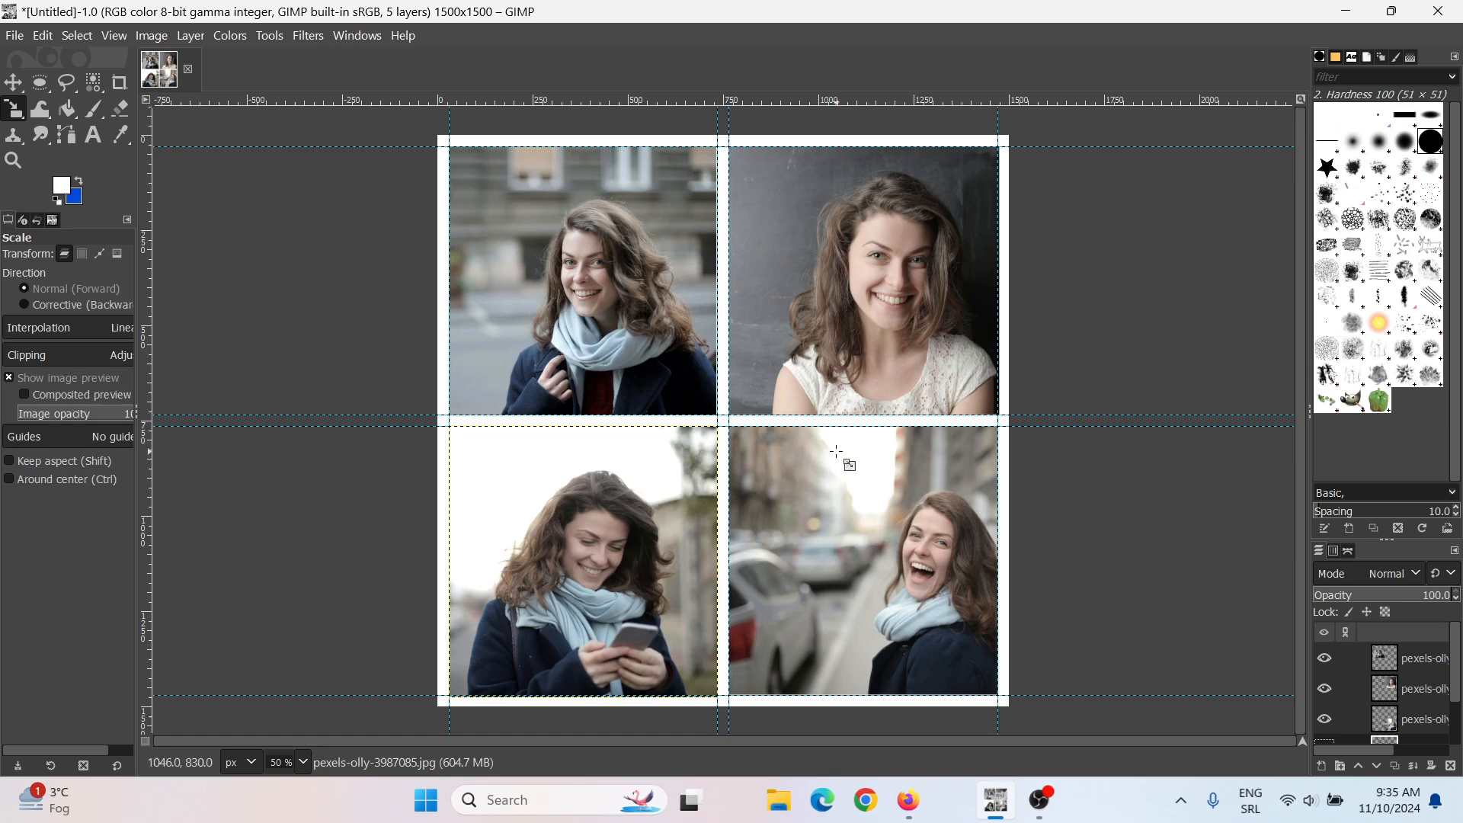